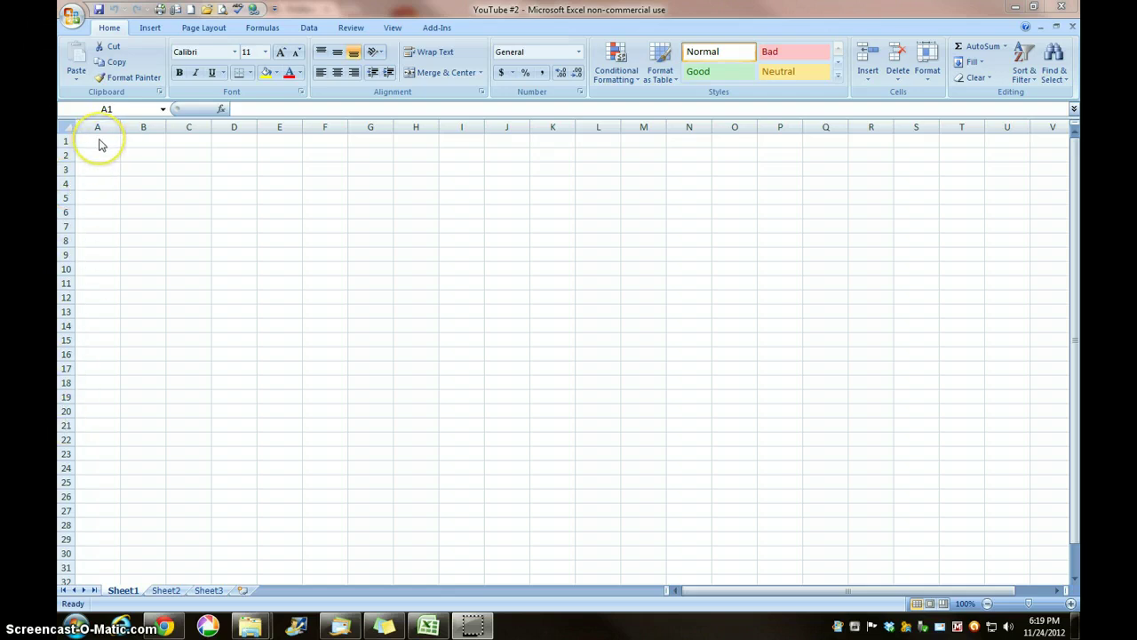
# Step: Enter the title 'Jones Job' in A1 and the label 'Materials' in A2
pyautogui.click(101, 142)
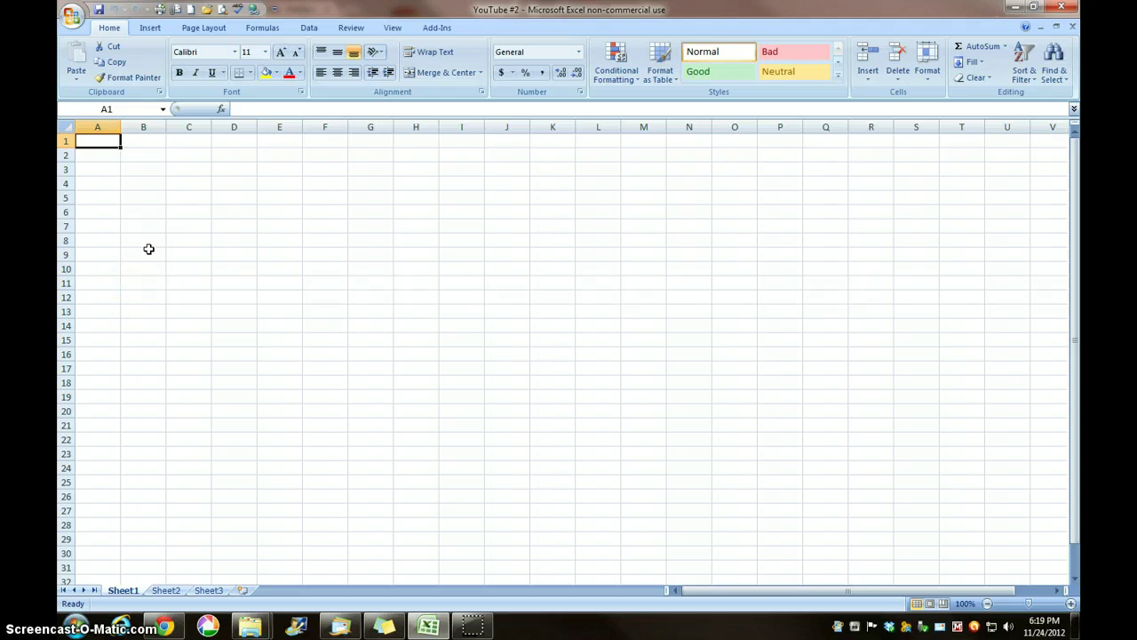
pyautogui.write('Jones J')
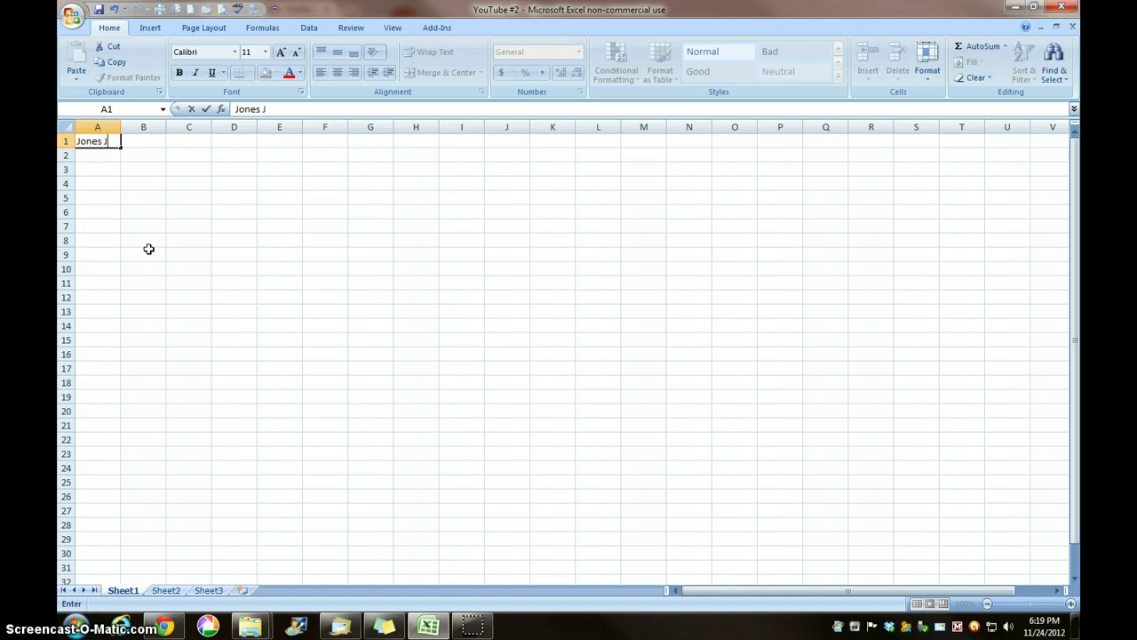
pyautogui.write('ob')
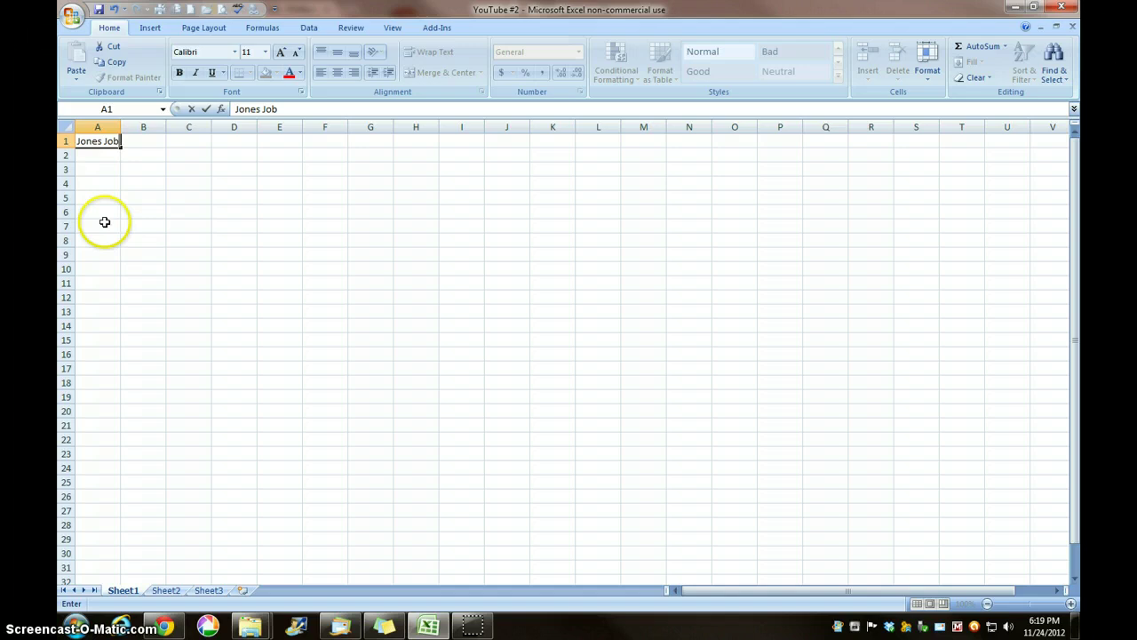
pyautogui.click(108, 157)
pyautogui.click(108, 157)
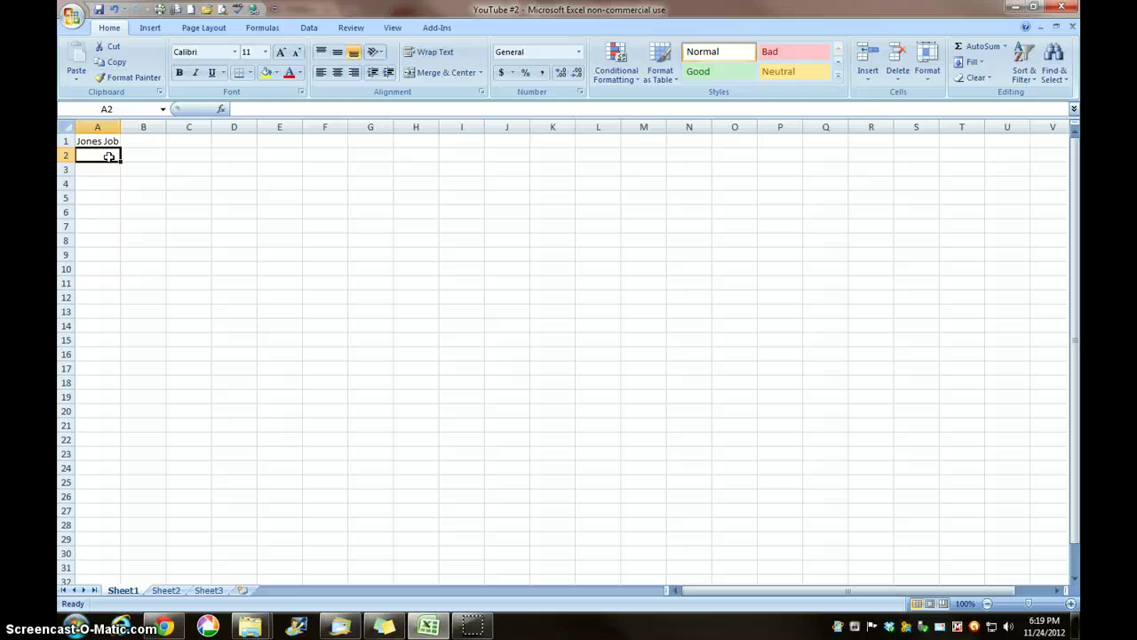
pyautogui.write('Materi')
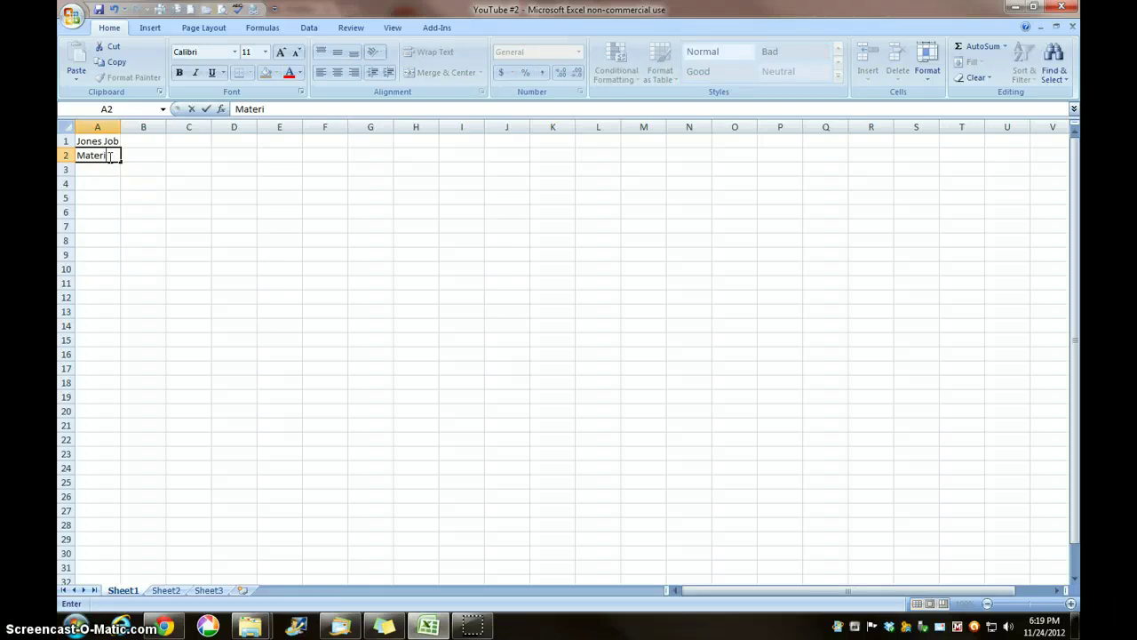
pyautogui.write('als')
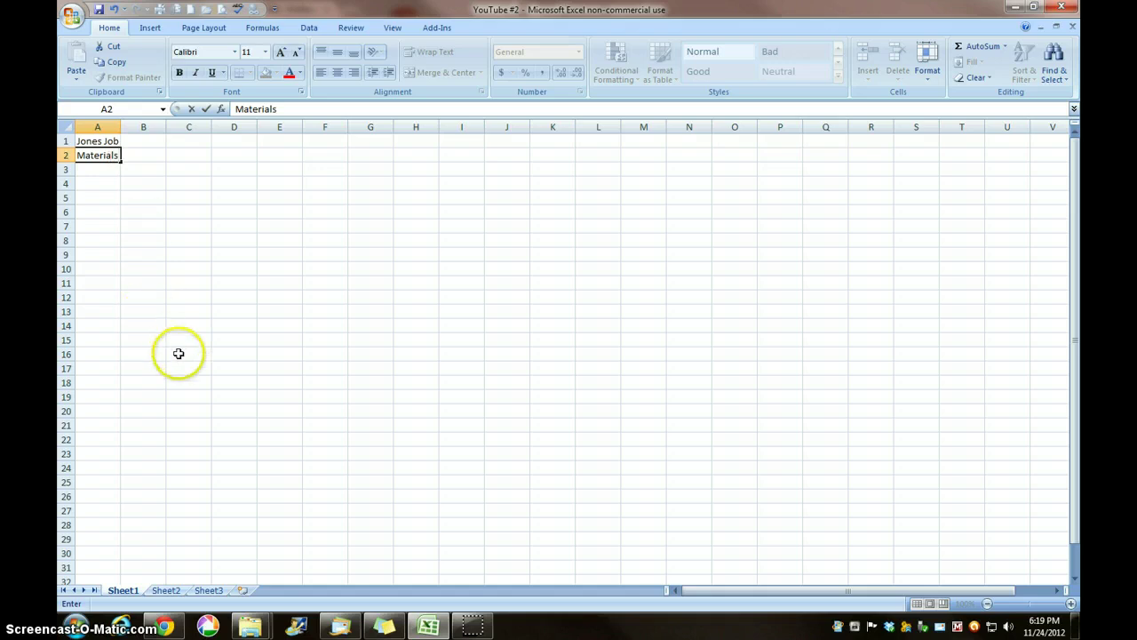
# Step: Copy the header row from Sheet2 into row 2 of Sheet1, starting at A2
pyautogui.click(165, 590)
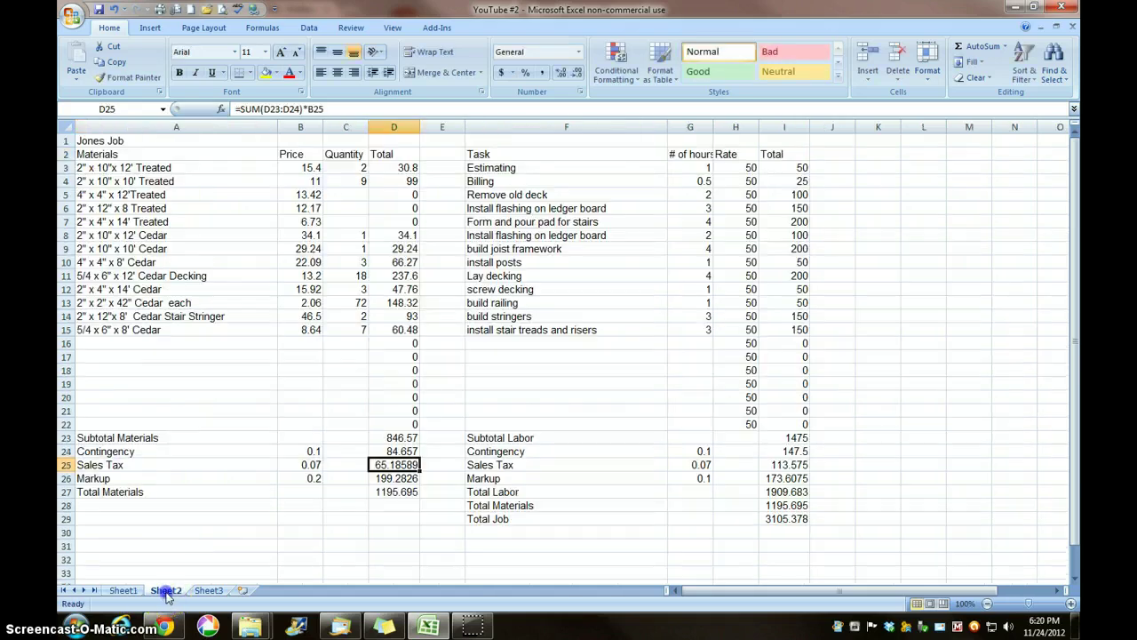
pyautogui.moveTo(116, 152); pyautogui.dragTo(769, 154)
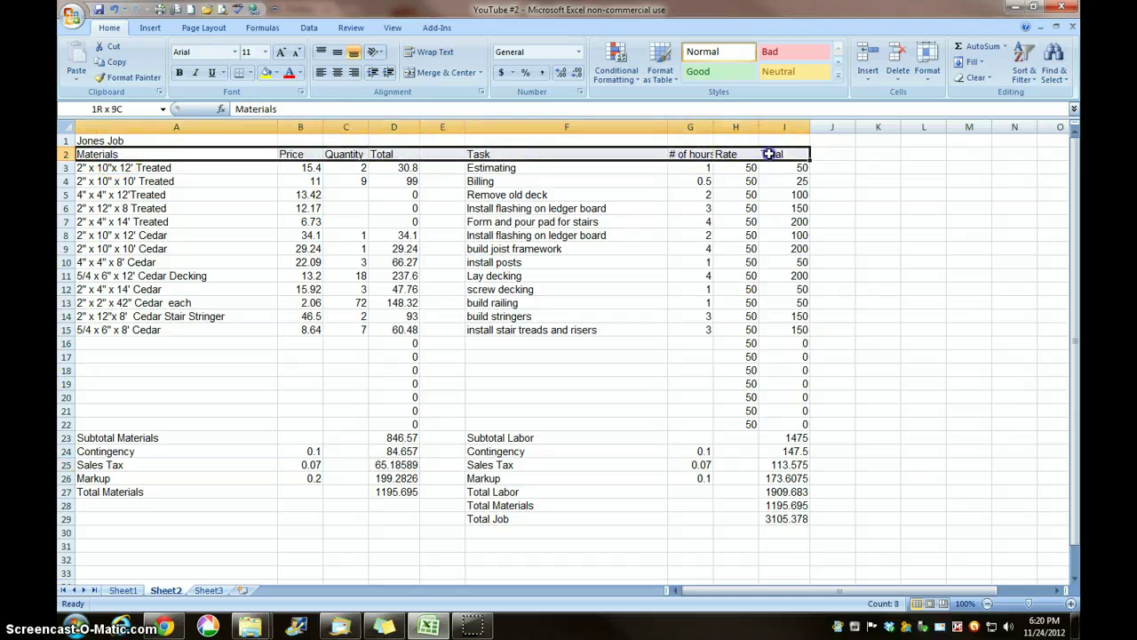
pyautogui.click(118, 64)
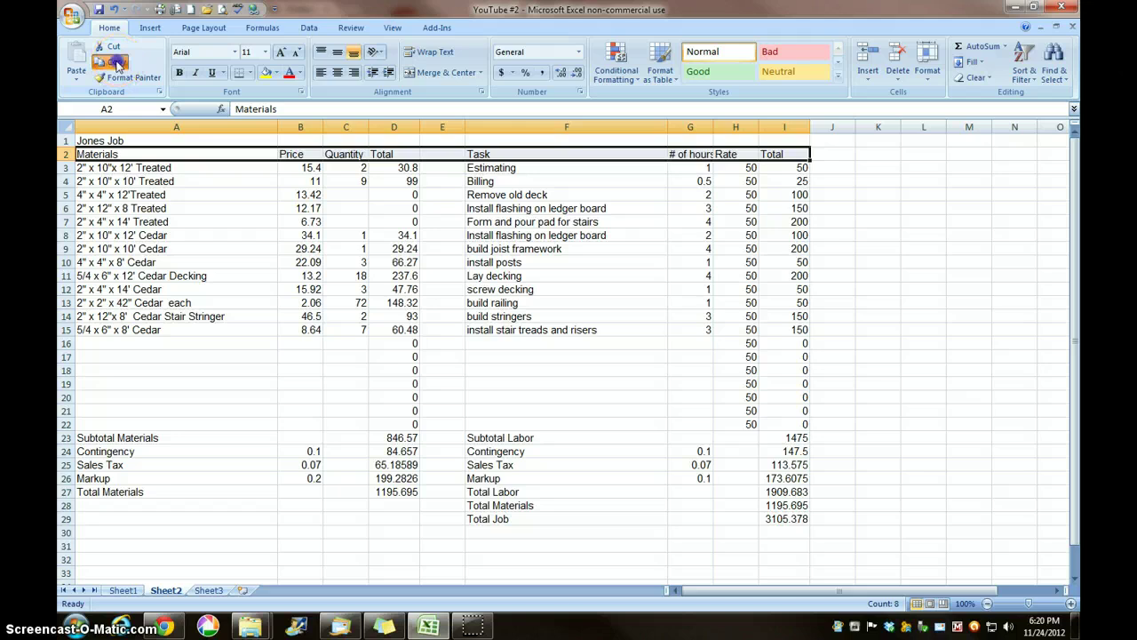
pyautogui.click(129, 591)
pyautogui.click(99, 155)
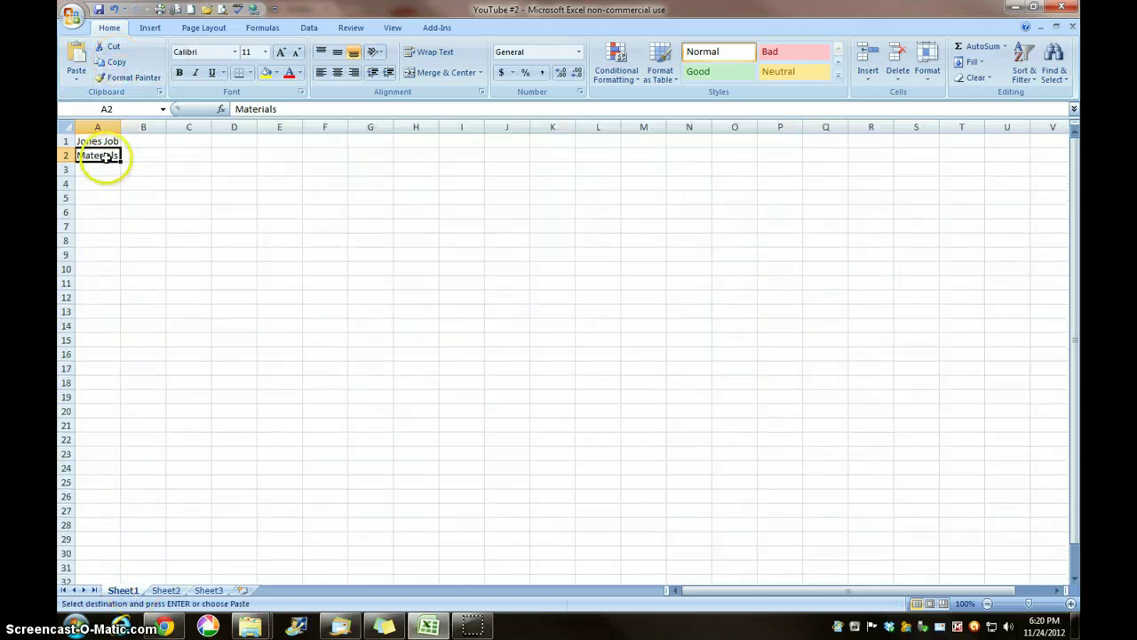
pyautogui.click(77, 55)
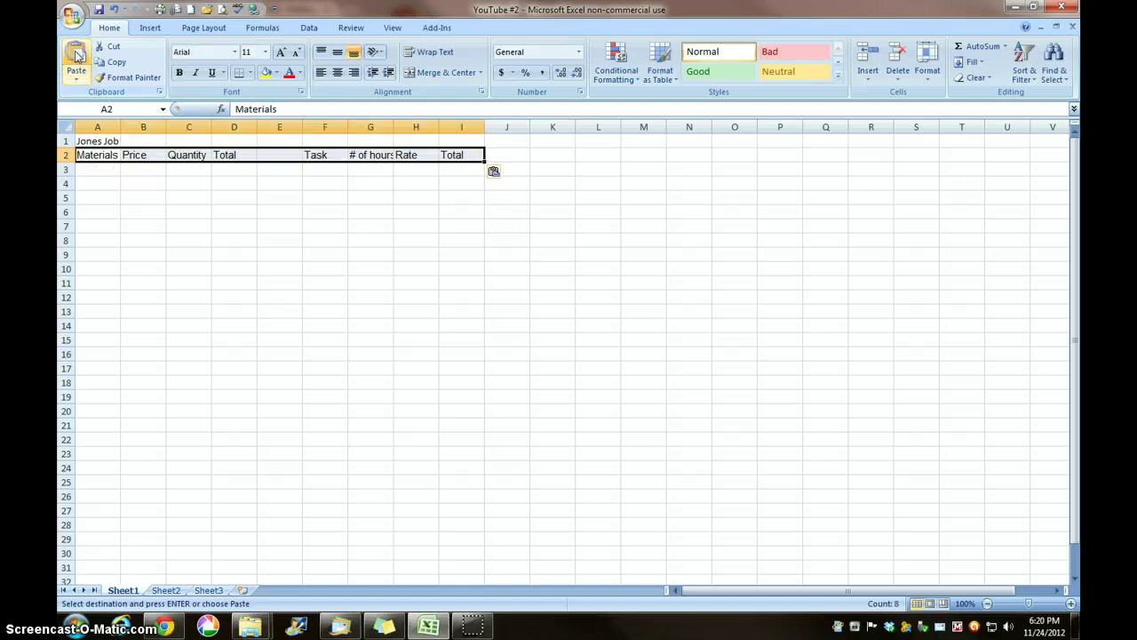
# Step: Set column A's width to 40
pyautogui.click(102, 186)
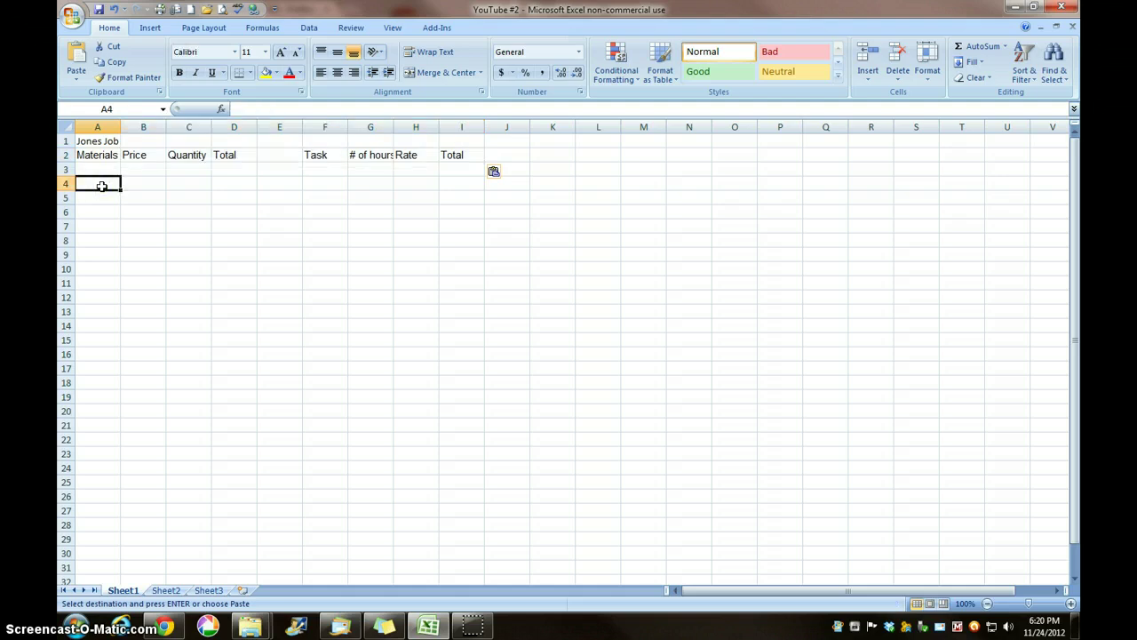
pyautogui.click(101, 167)
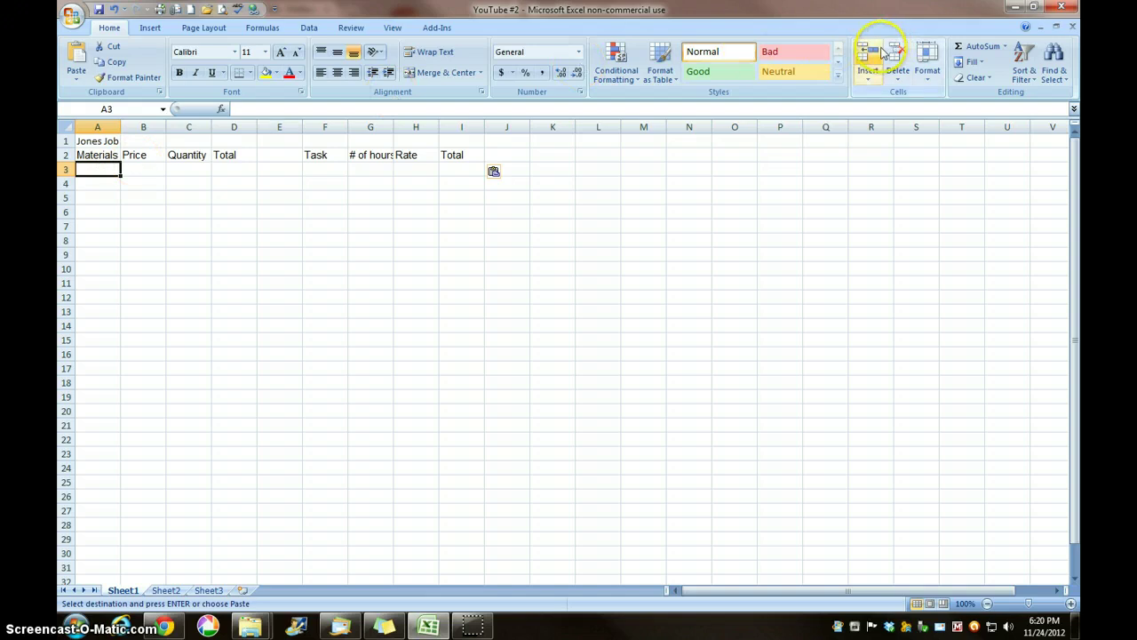
pyautogui.click(928, 64)
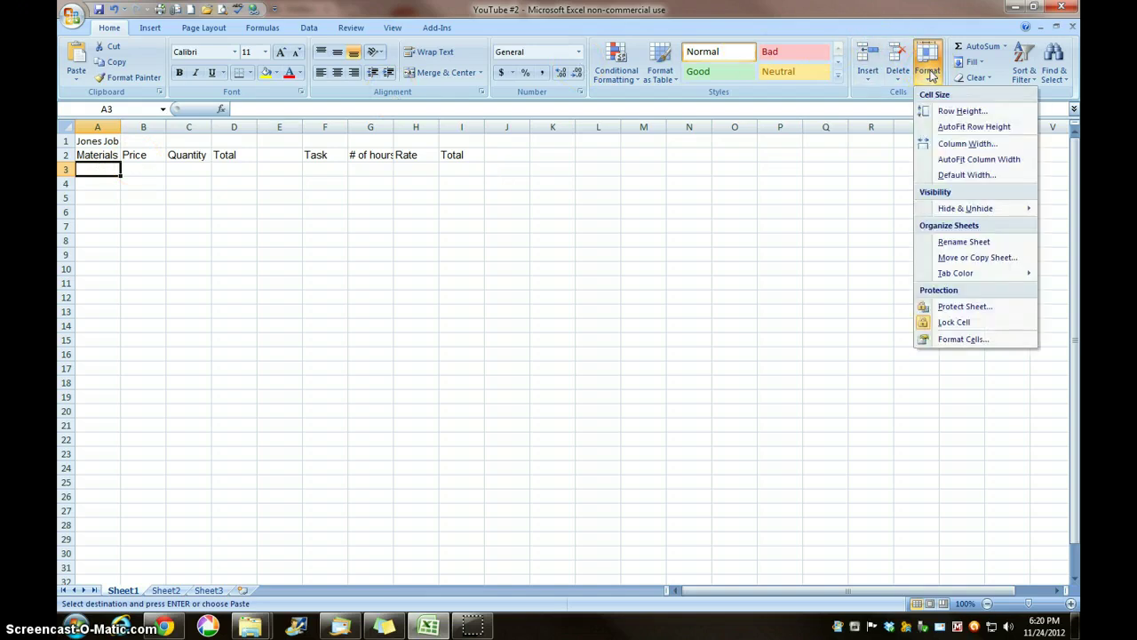
pyautogui.click(966, 144)
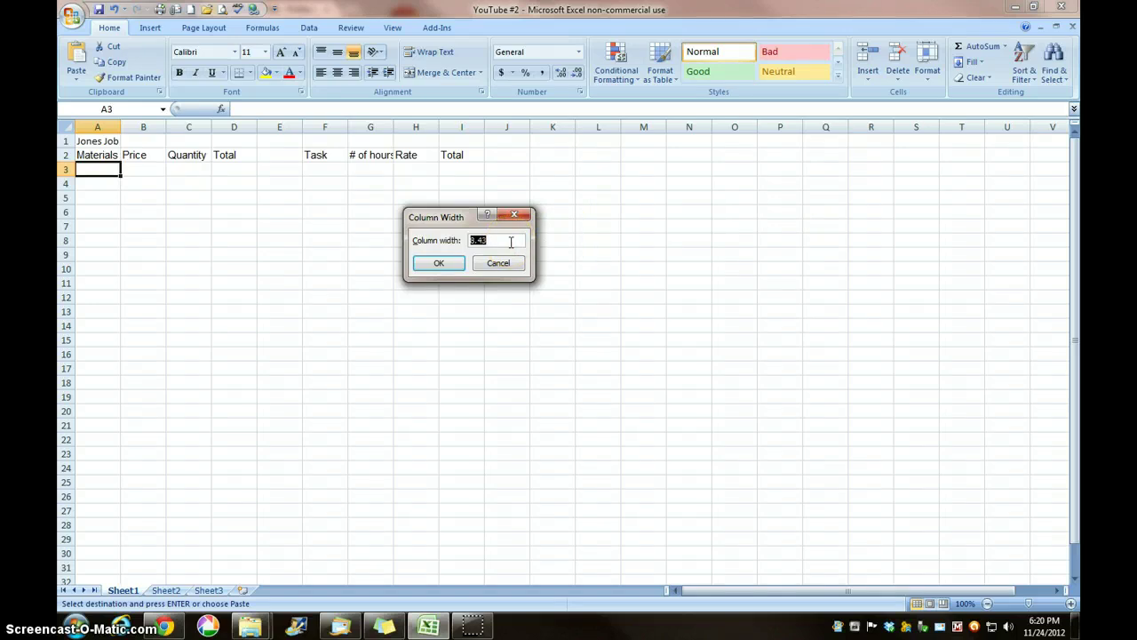
pyautogui.press('BackSpace')
pyautogui.click(439, 263)
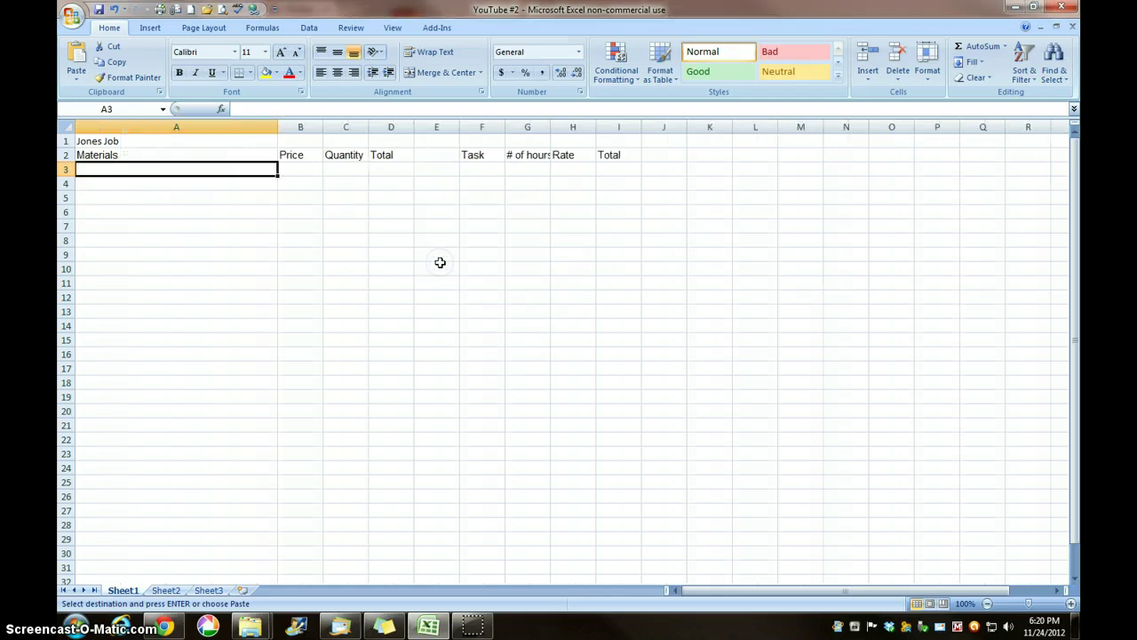
# Step: Set the Task column F's width to 40 as well
pyautogui.click(473, 169)
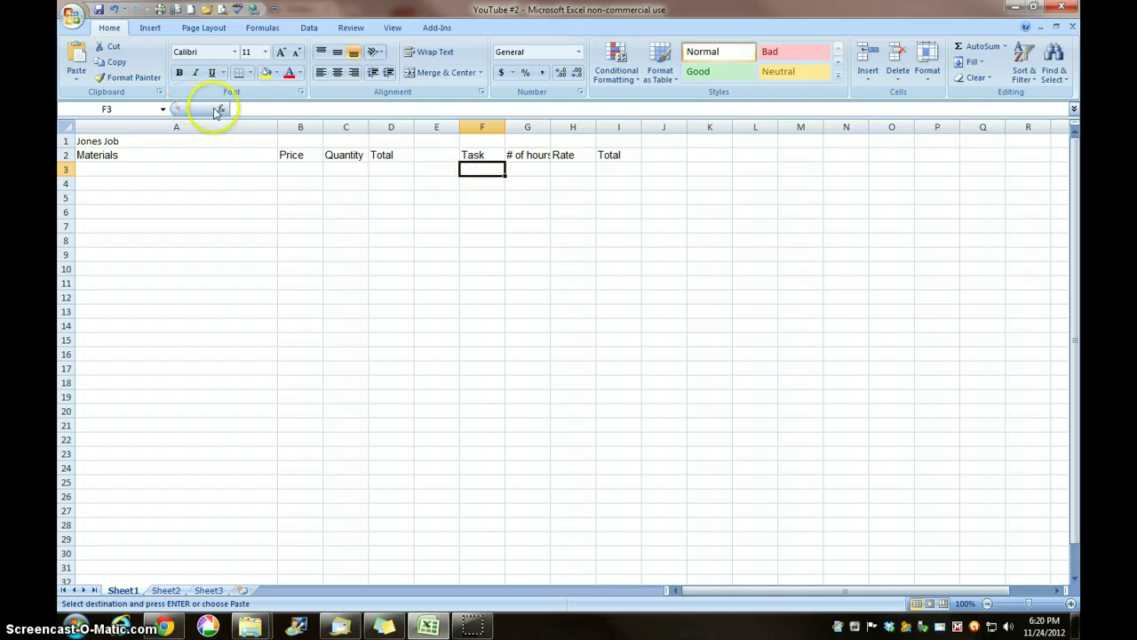
pyautogui.click(926, 75)
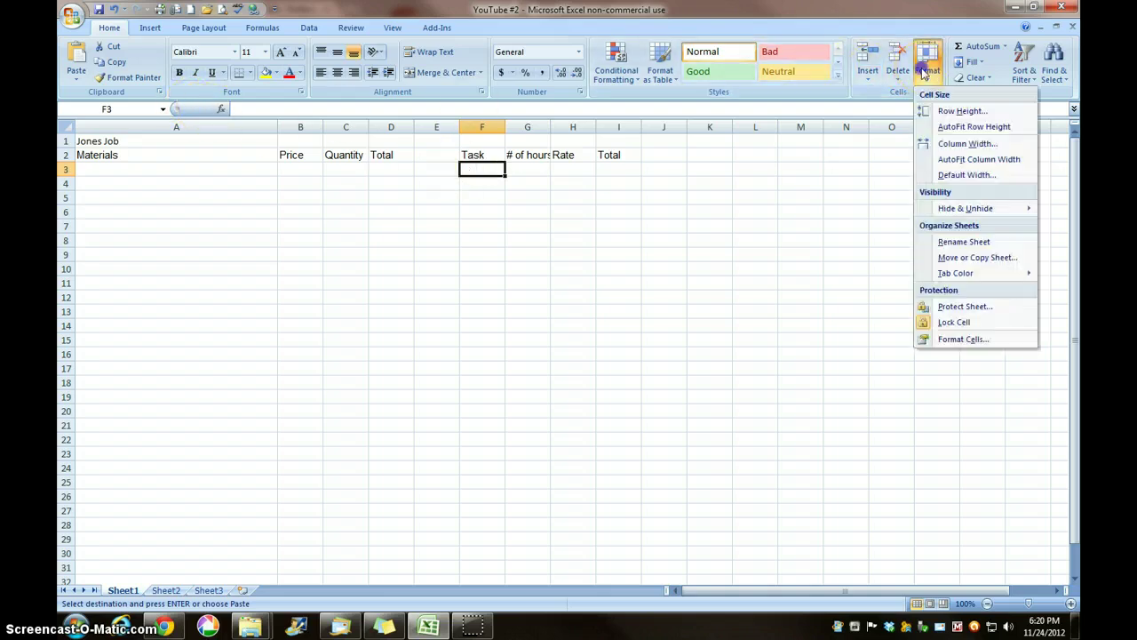
pyautogui.click(974, 147)
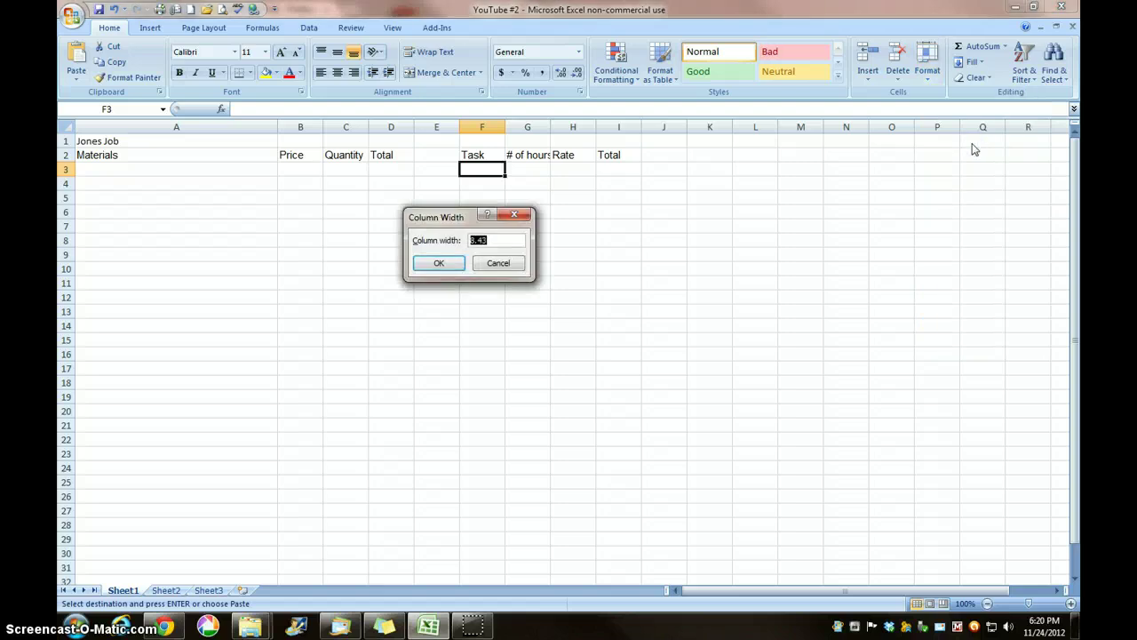
pyautogui.write('40')
pyautogui.press('Return')
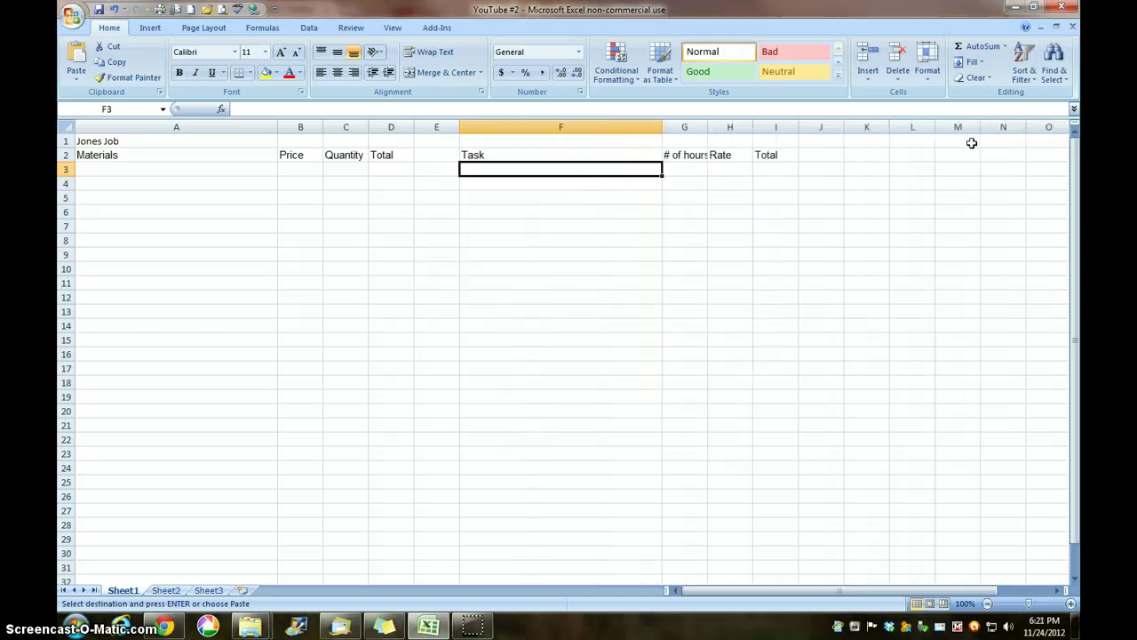
# Step: Widen the Price, Total and labor Total columns (B, D, I) to 14
pyautogui.click(296, 168)
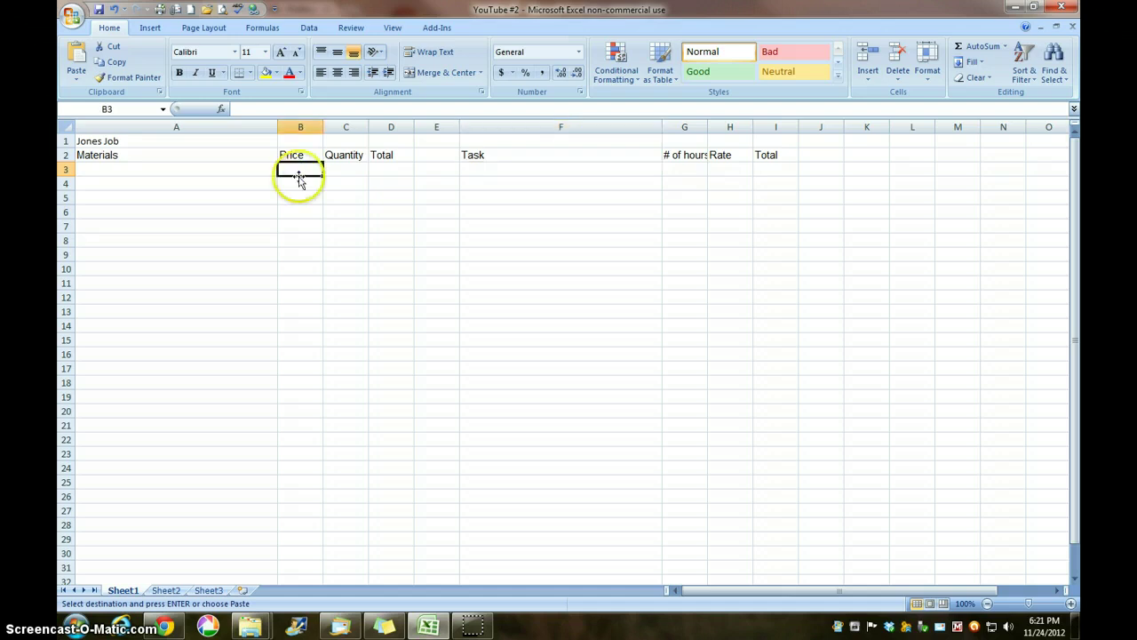
pyautogui.click(307, 353)
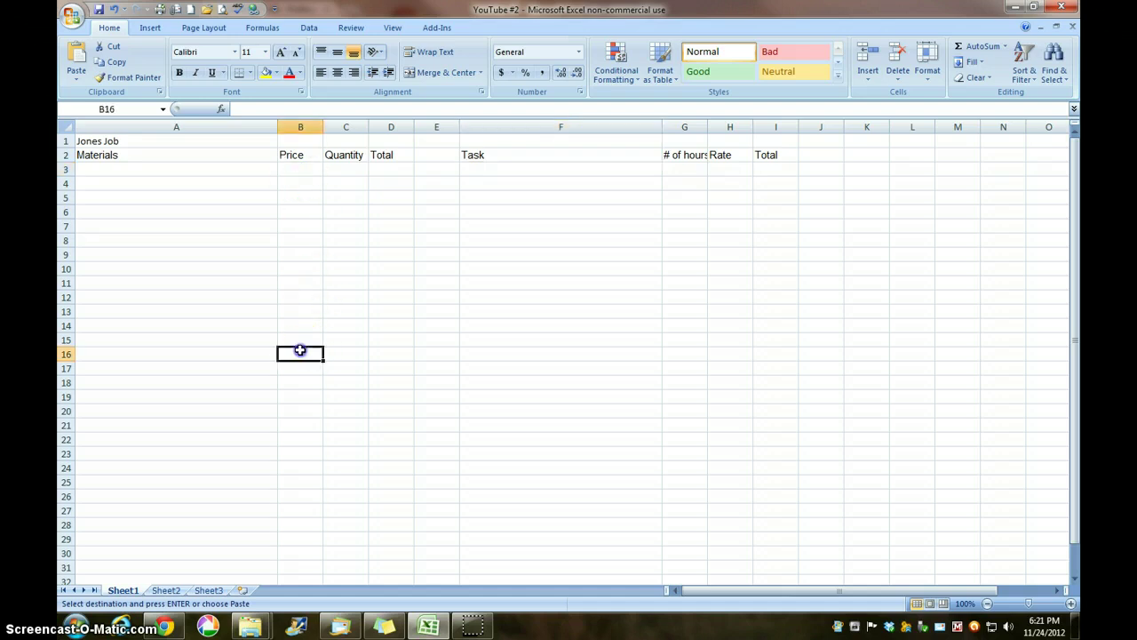
pyautogui.click(296, 168)
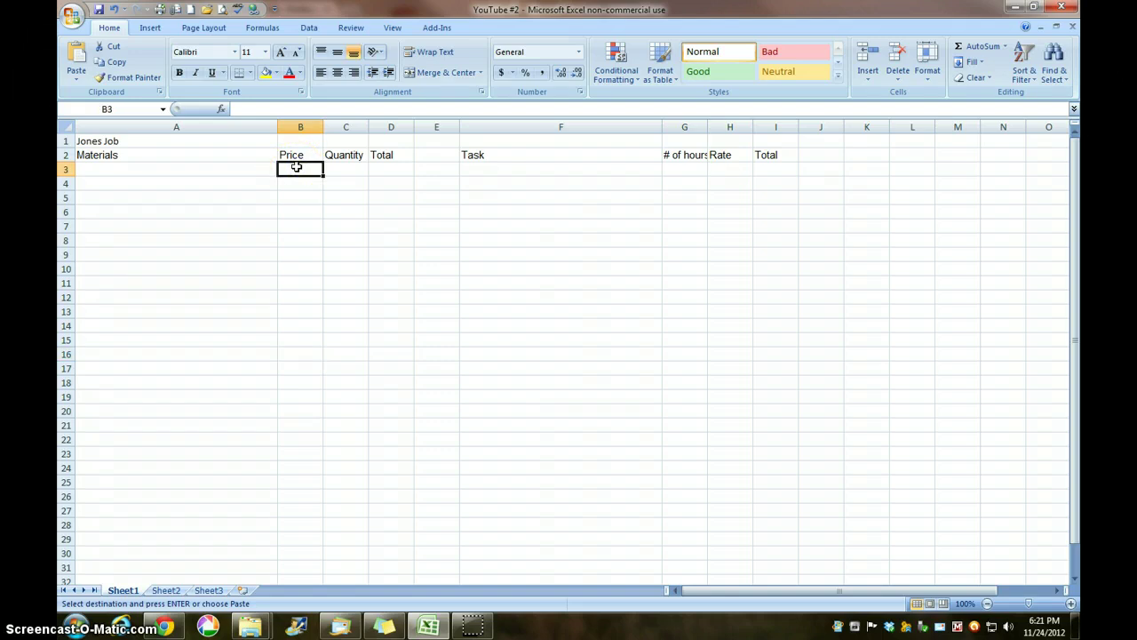
pyautogui.click(388, 168)
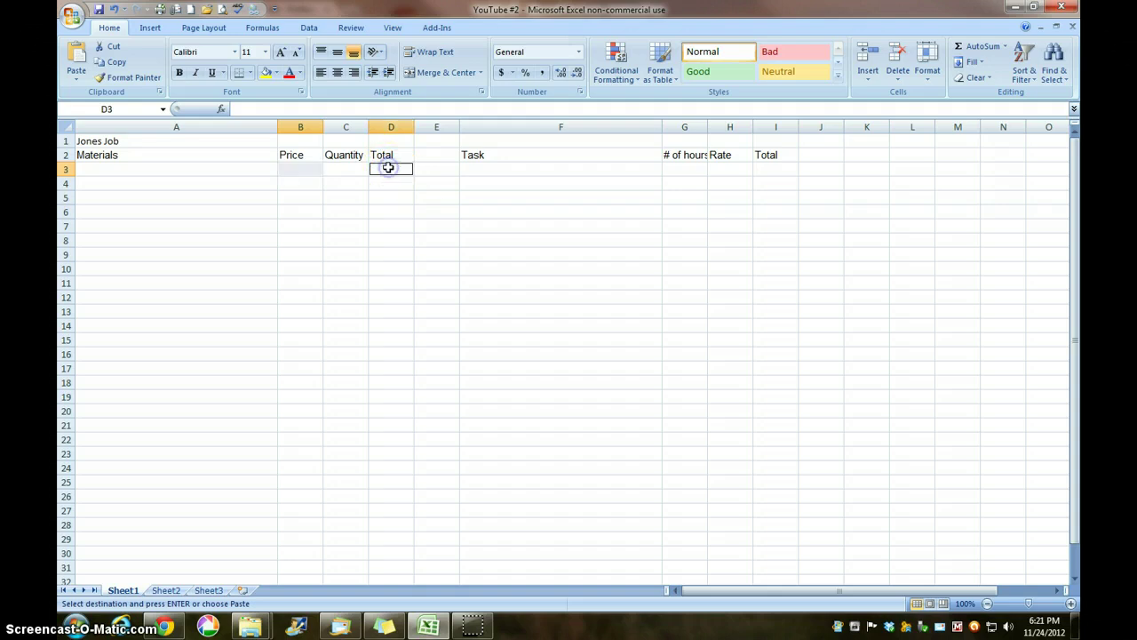
pyautogui.click(771, 170)
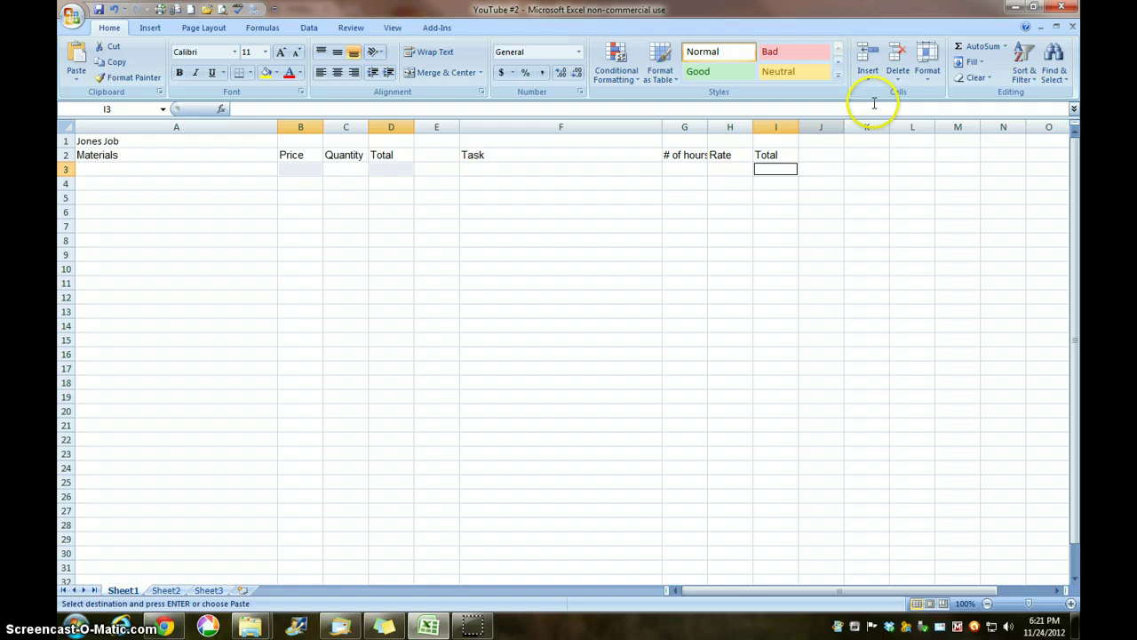
pyautogui.click(928, 71)
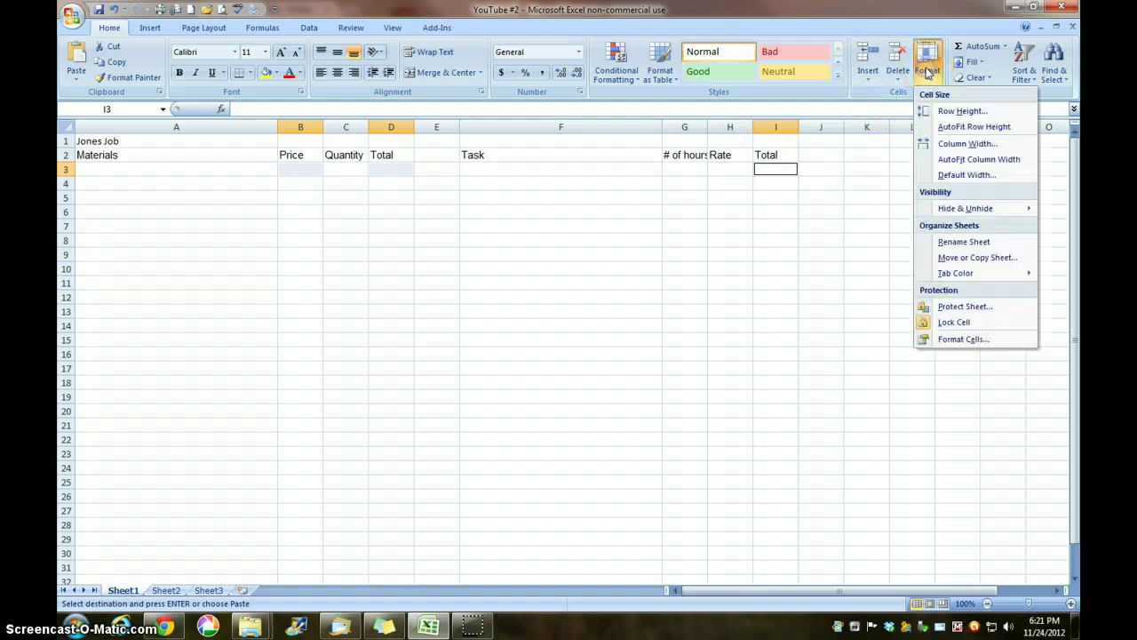
pyautogui.click(958, 144)
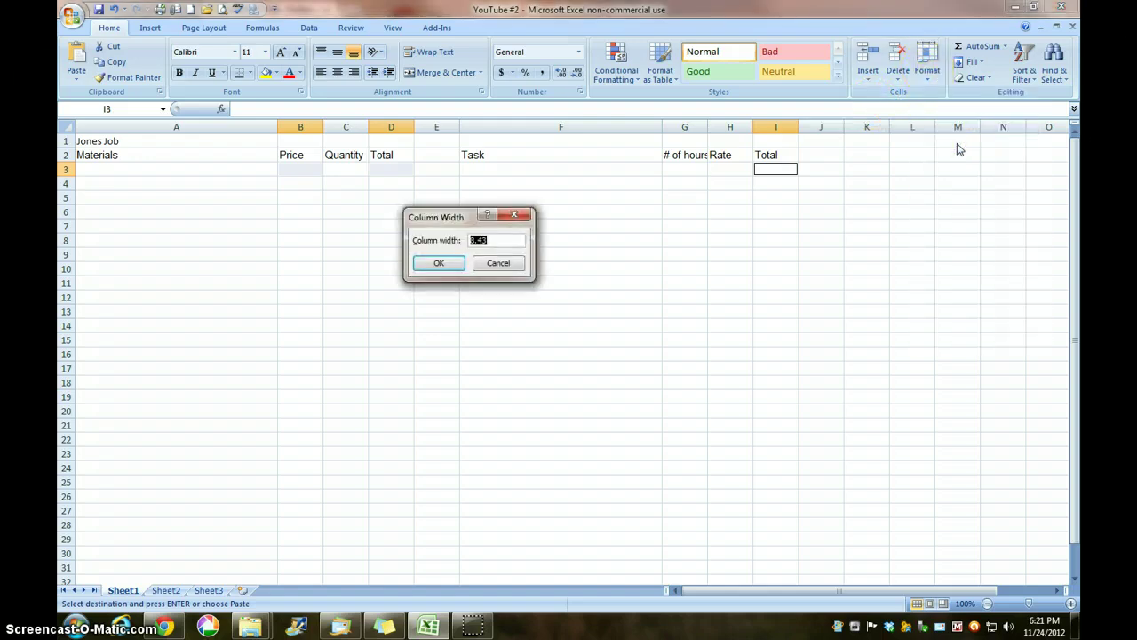
pyautogui.write('14')
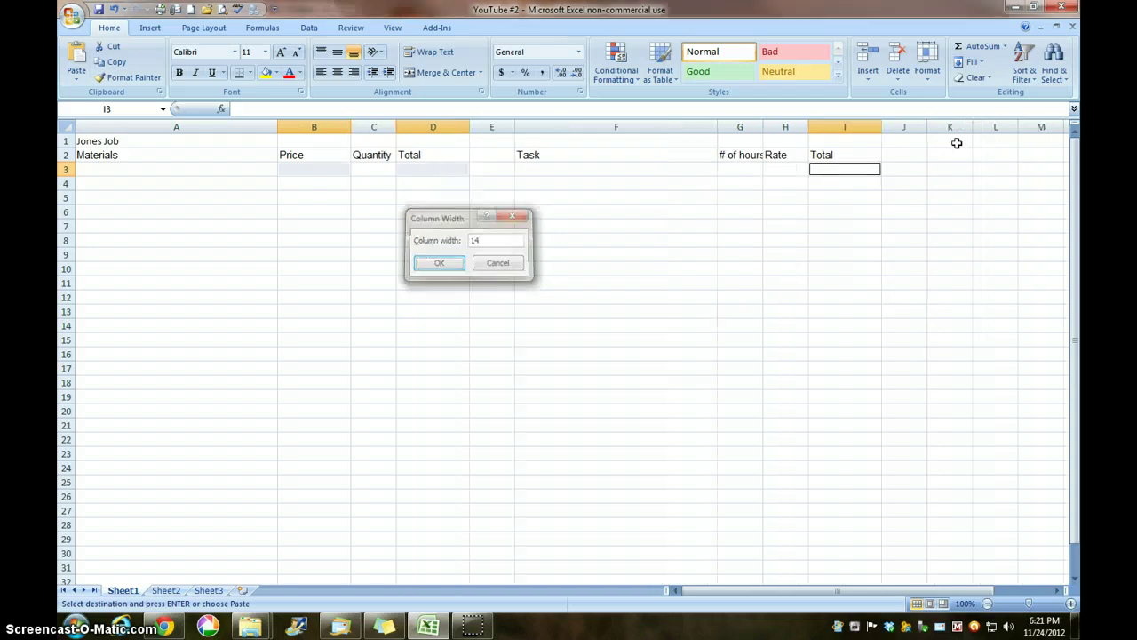
pyautogui.press('Return')
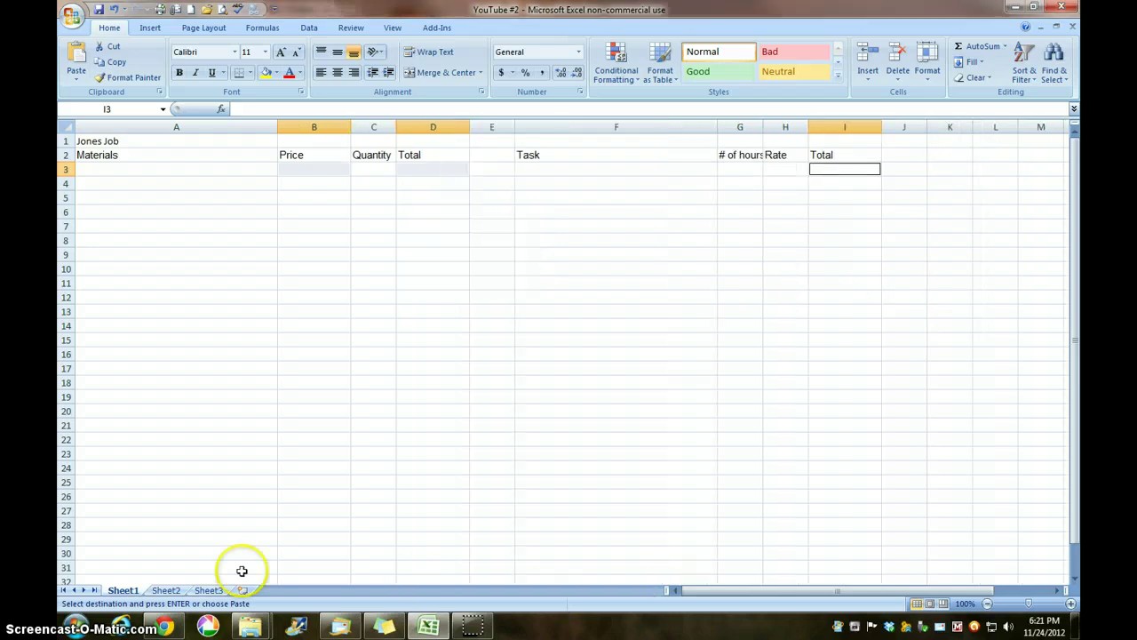
# Step: Copy the lumber items, prices and quantities A3:C22 from Sheet2 into Sheet1 at A3
pyautogui.click(165, 590)
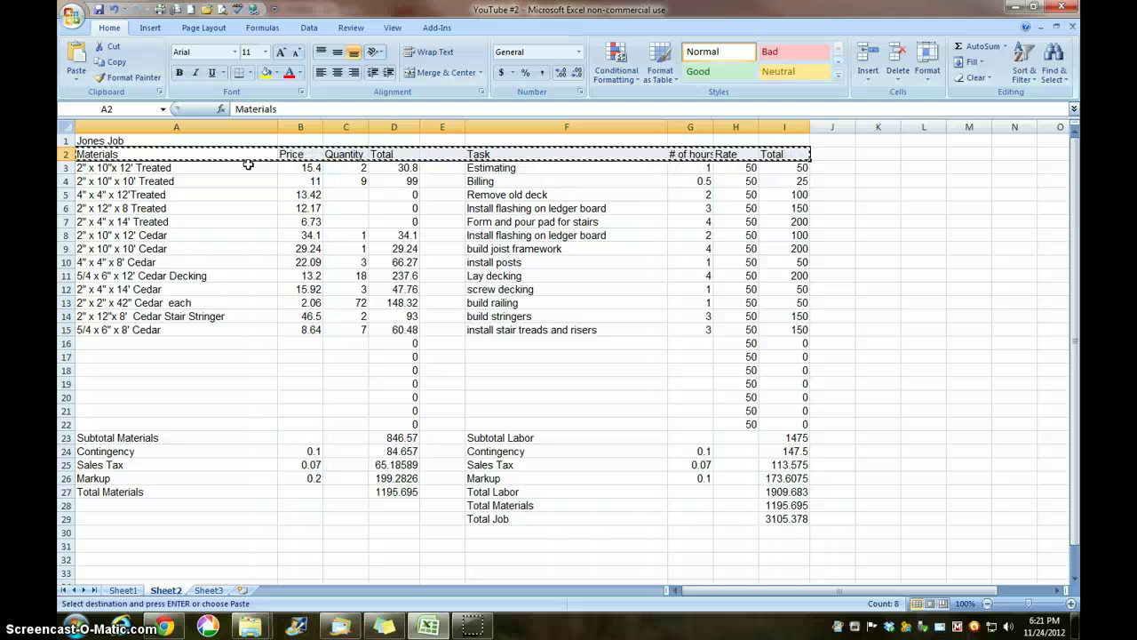
pyautogui.press('Escape')
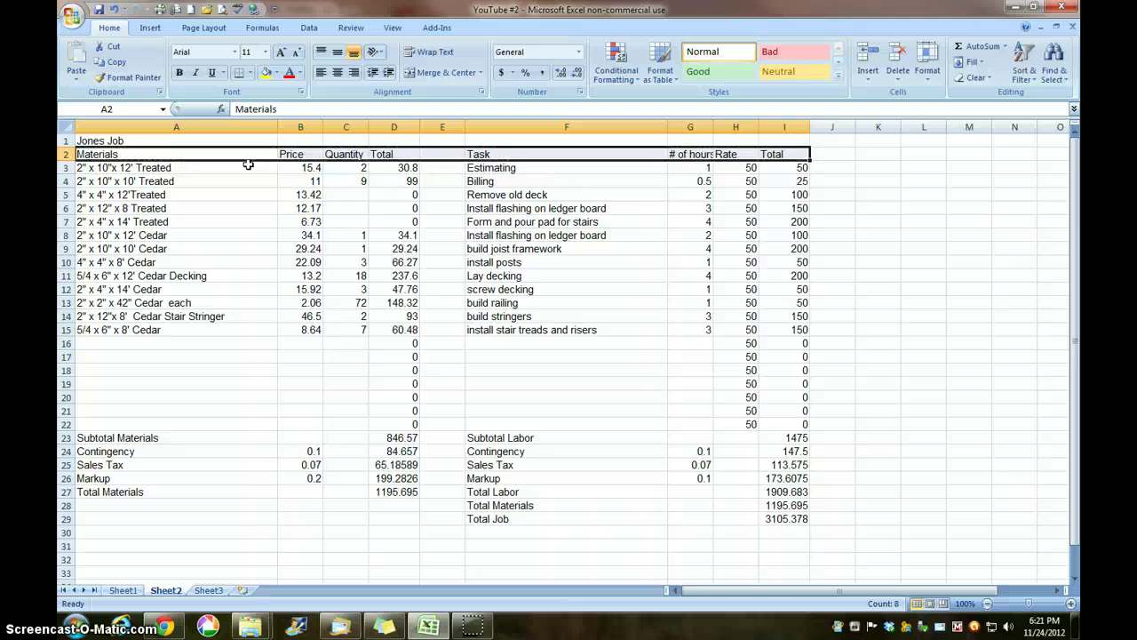
pyautogui.click(183, 169)
pyautogui.moveTo(264, 171); pyautogui.dragTo(346, 418)
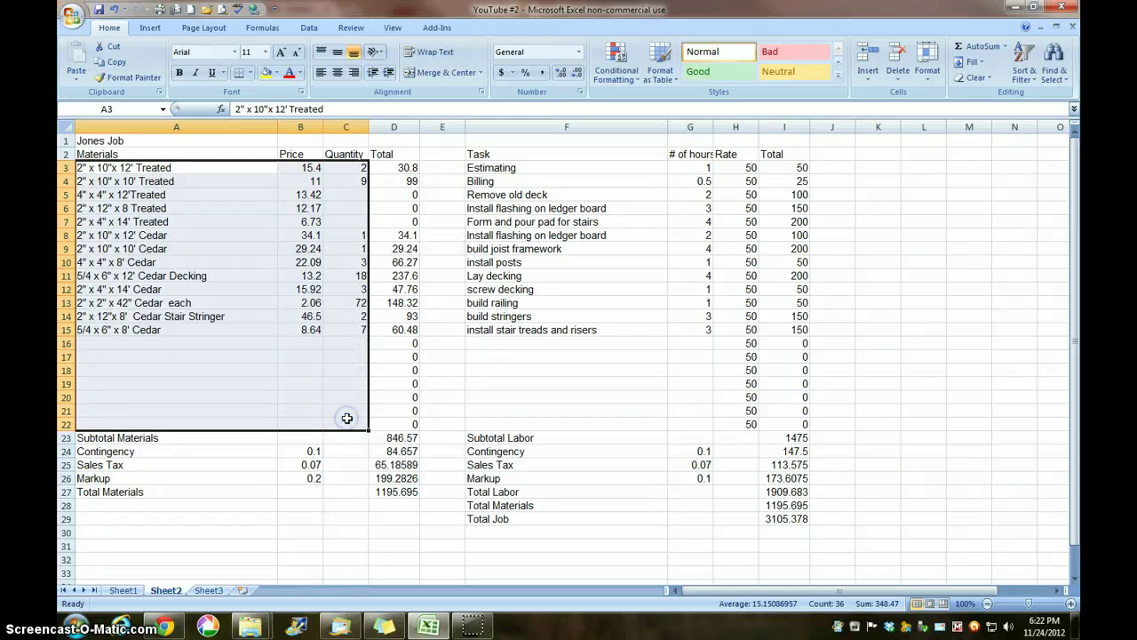
pyautogui.rightClick(339, 411)
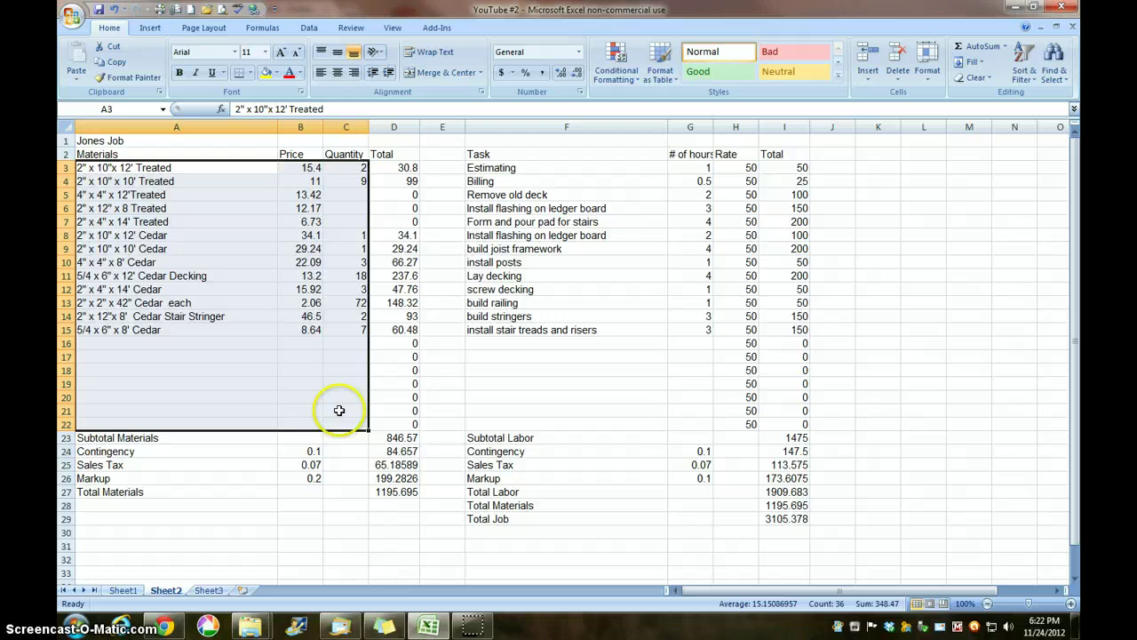
pyautogui.click(107, 63)
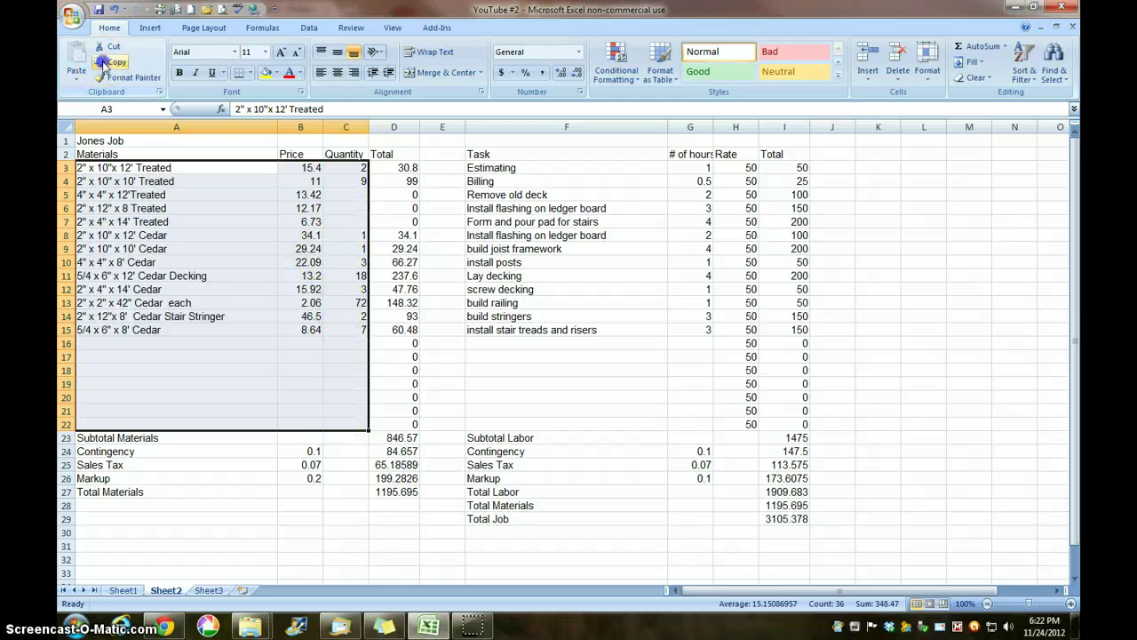
pyautogui.click(122, 590)
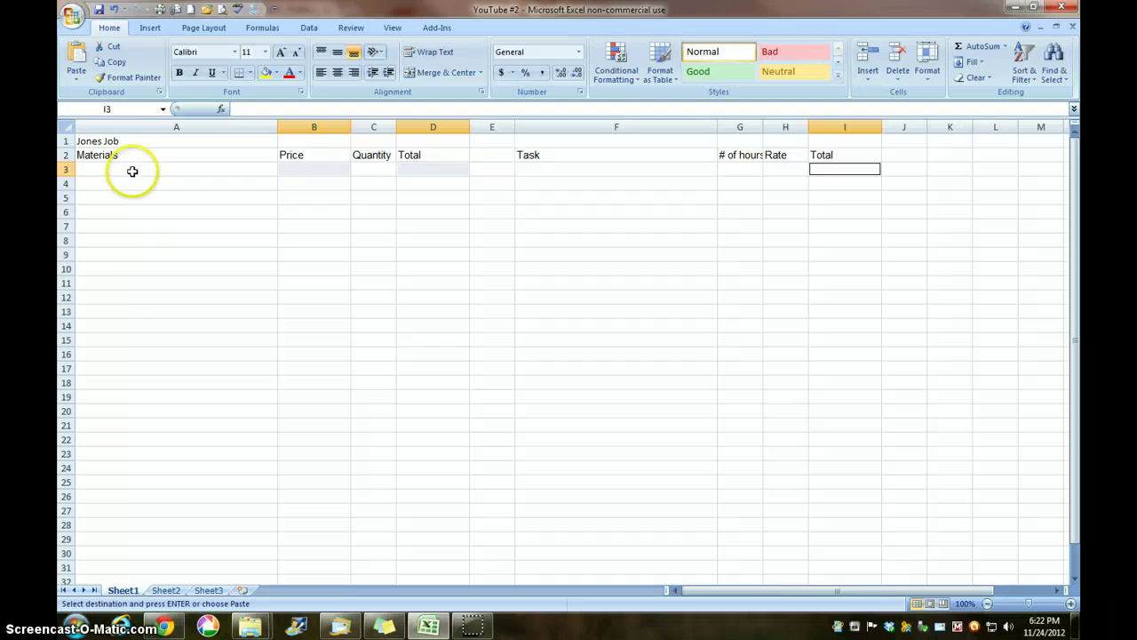
pyautogui.click(131, 171)
pyautogui.click(76, 55)
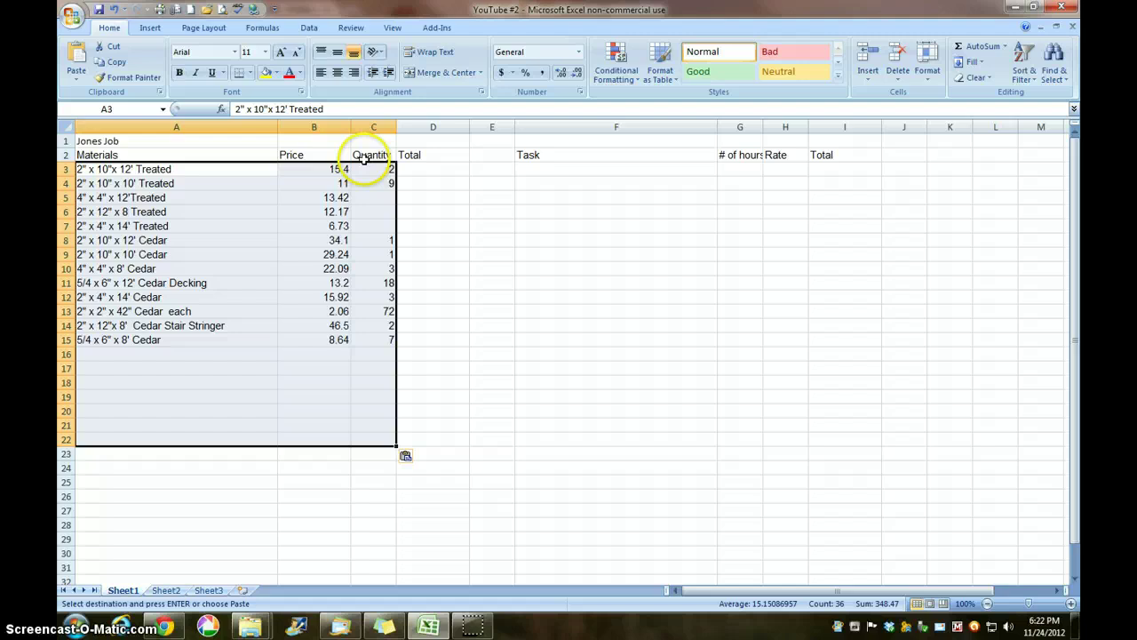
pyautogui.click(438, 169)
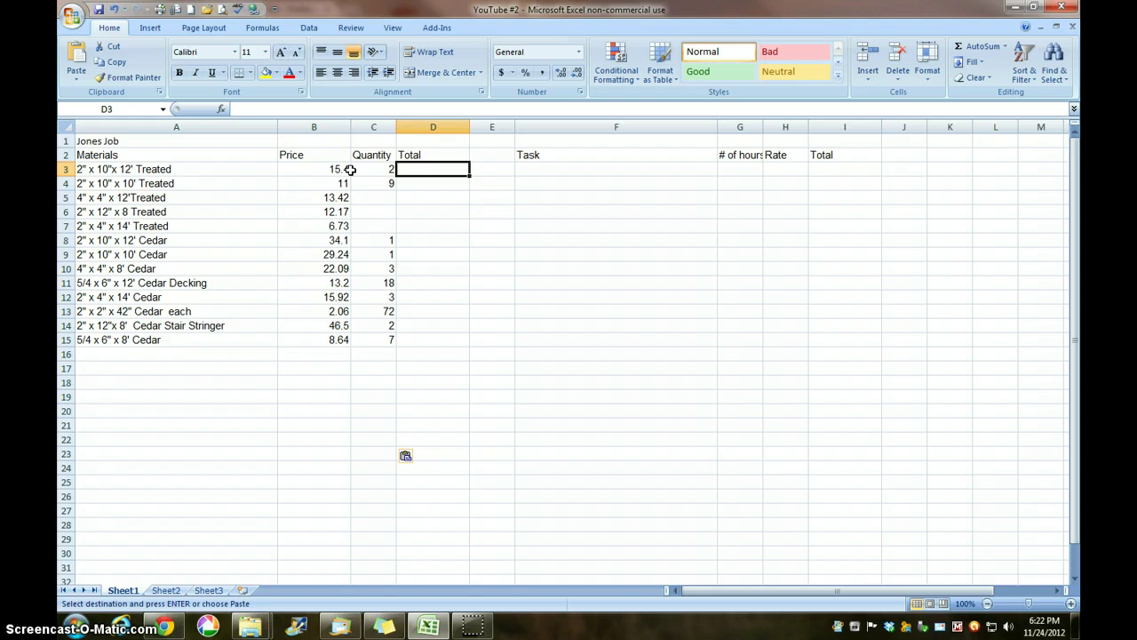
# Step: Enter =B3*C3 in D3 so the first lumber item totals 30.8
pyautogui.write('=')
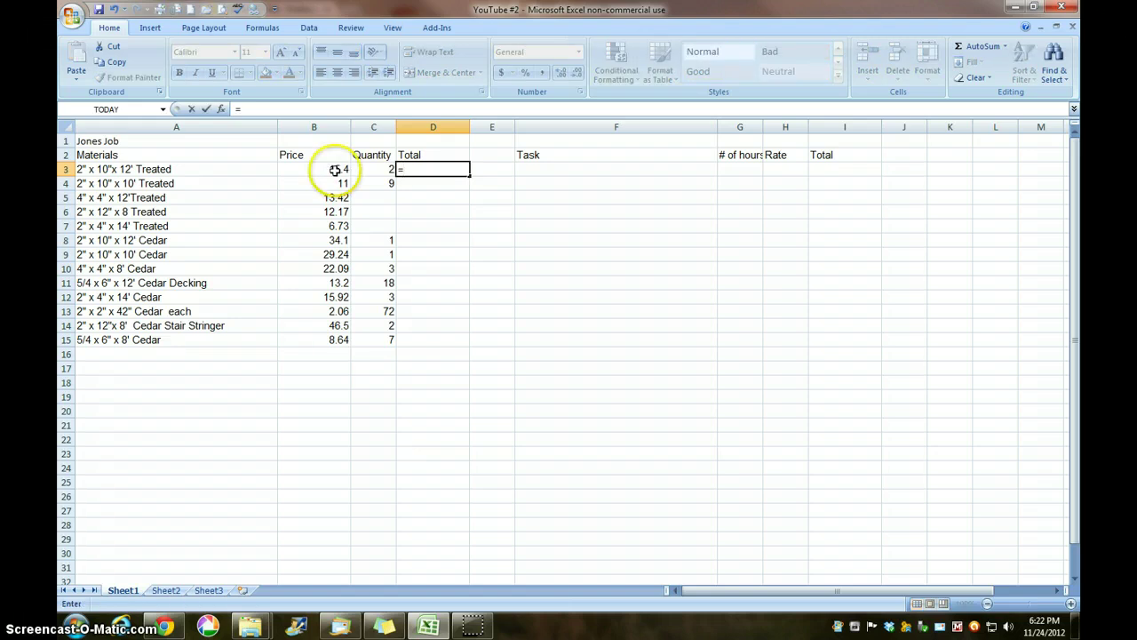
pyautogui.click(335, 169)
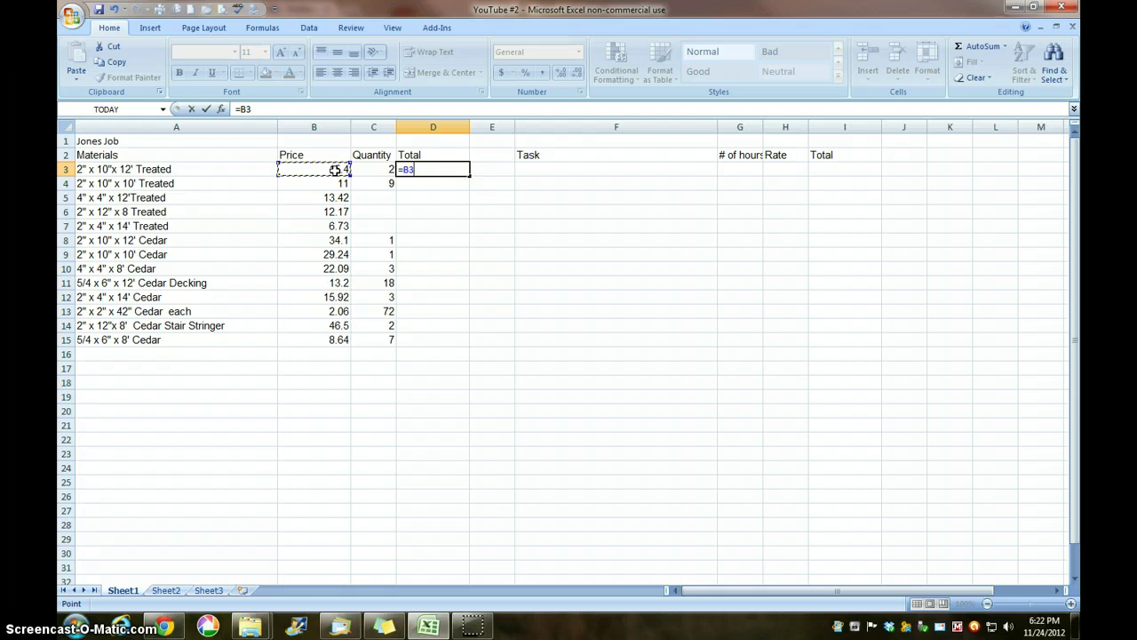
pyautogui.write('*')
pyautogui.click(372, 167)
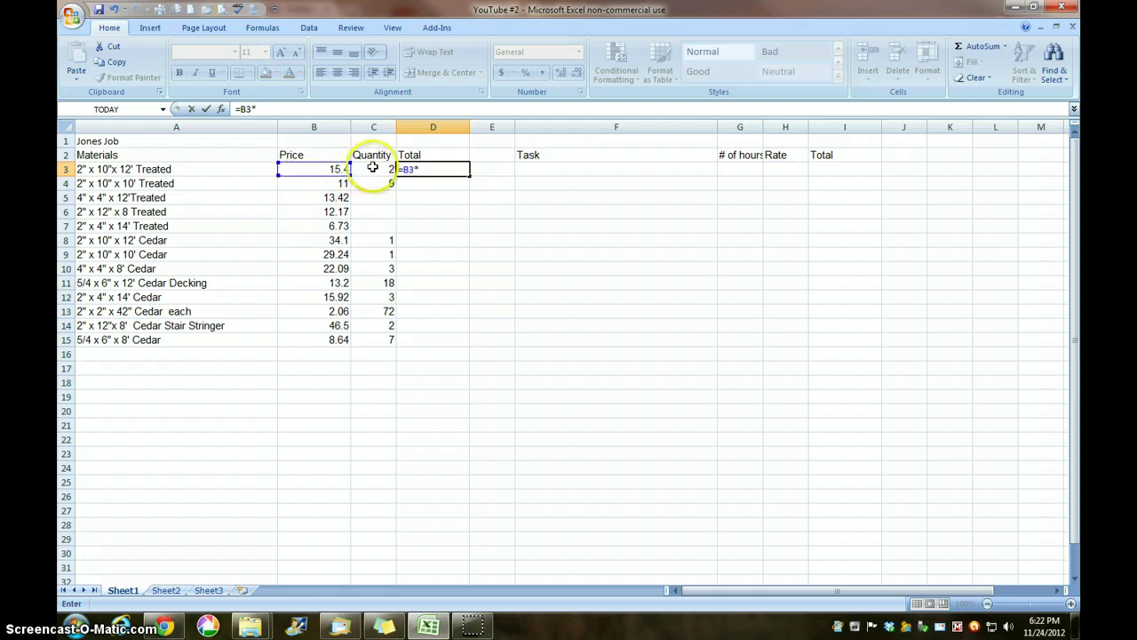
pyautogui.click(372, 168)
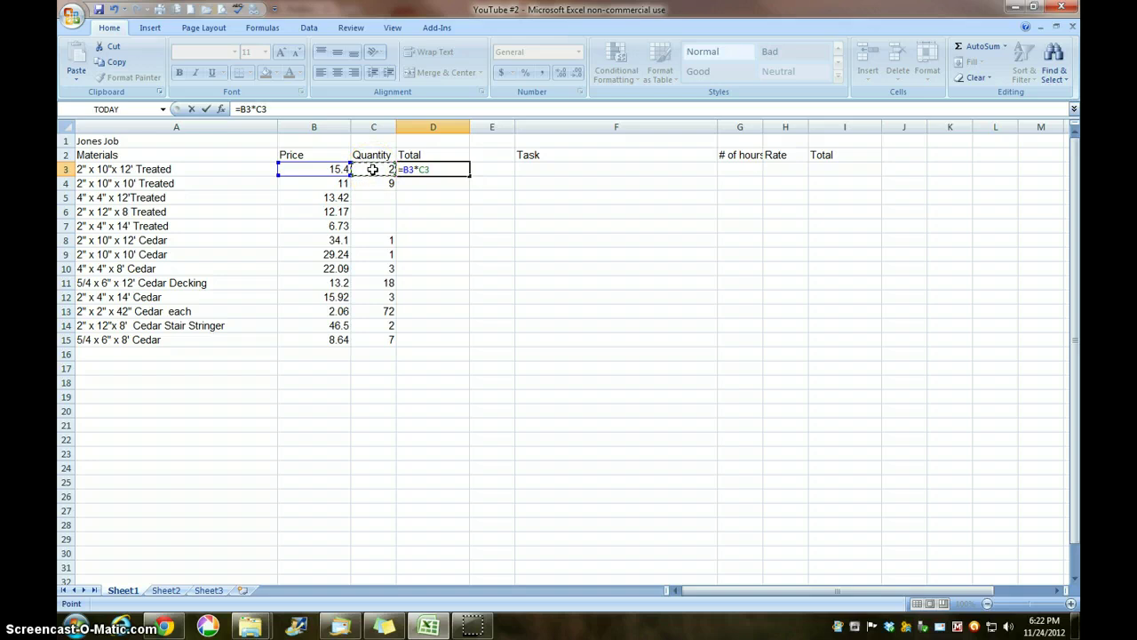
pyautogui.press('Return')
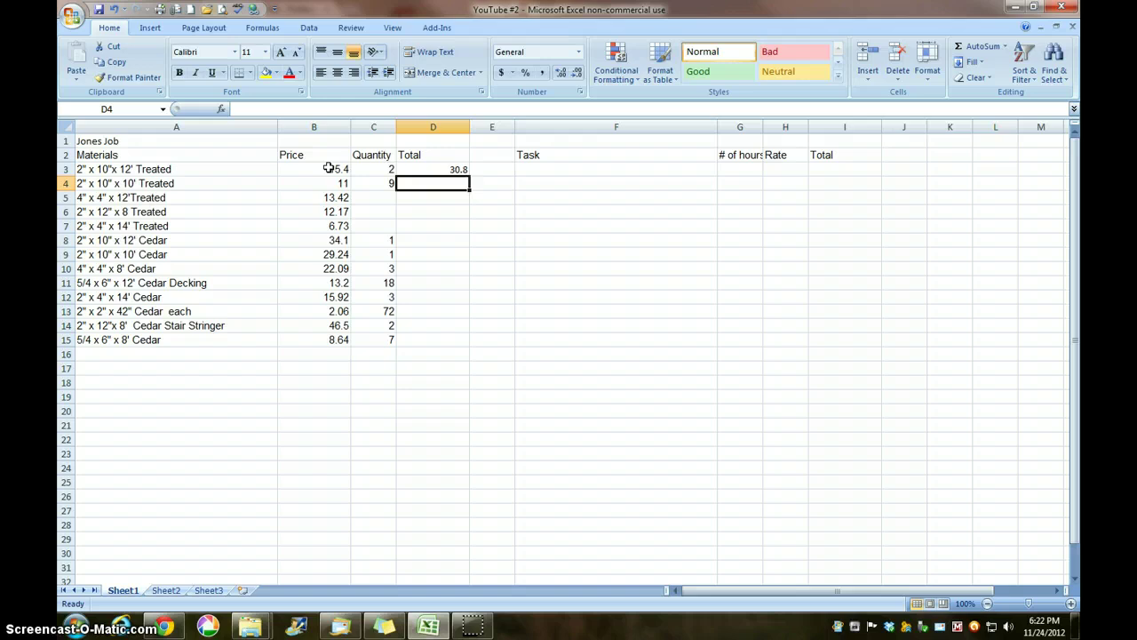
# Step: Apply Accounting currency format to the Price cells in column B and Total cells in column D
pyautogui.moveTo(327, 169); pyautogui.dragTo(325, 564)
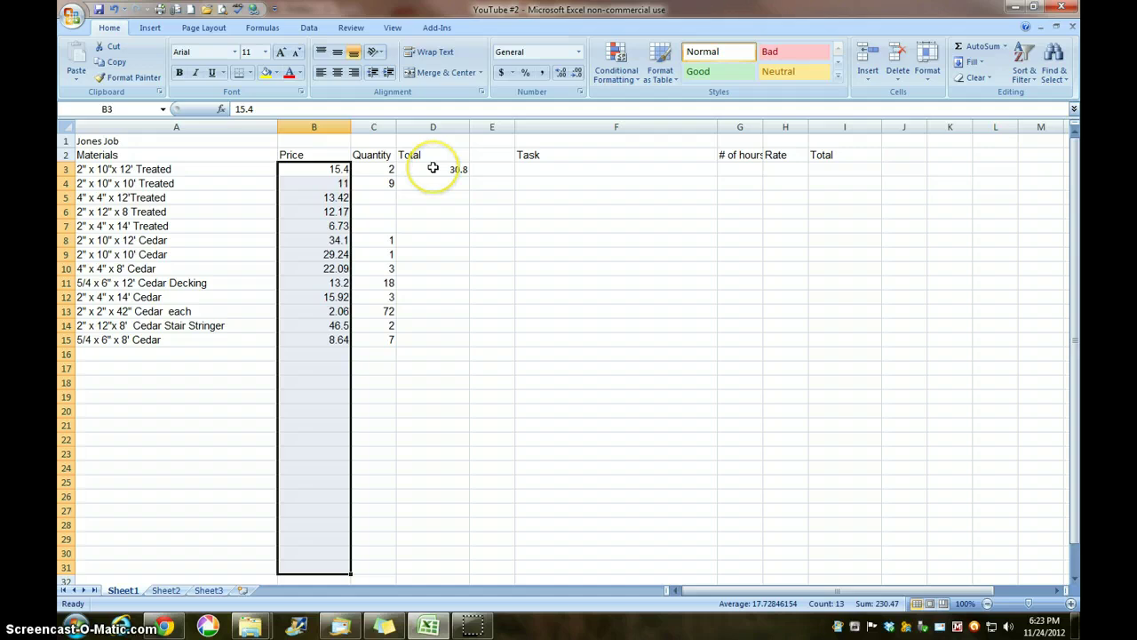
pyautogui.moveTo(433, 169); pyautogui.dragTo(437, 569)
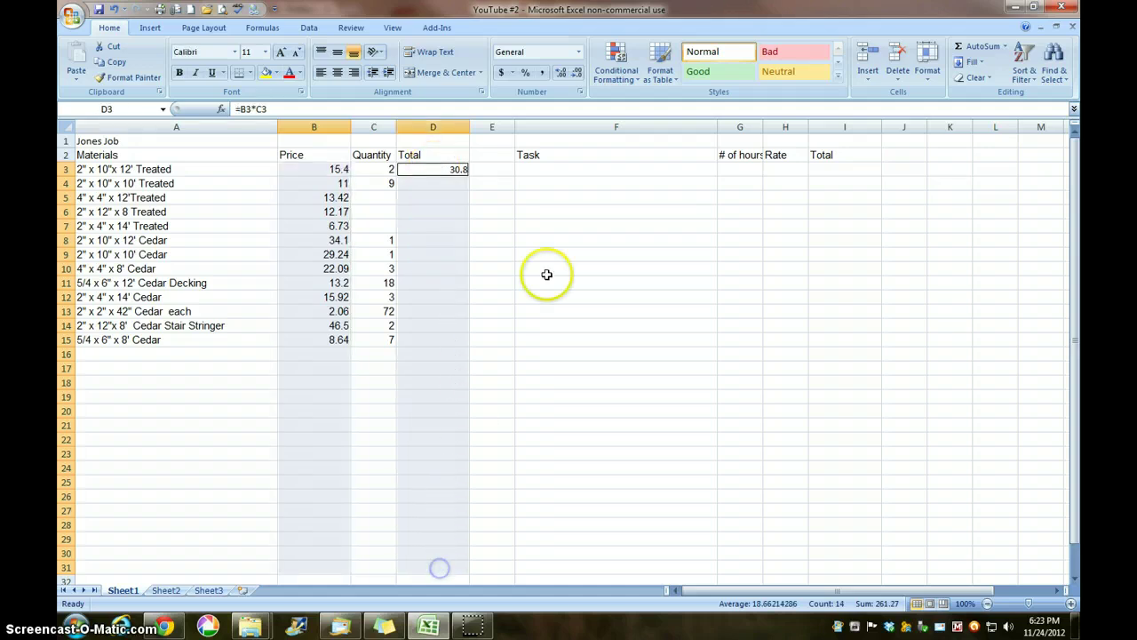
pyautogui.click(501, 73)
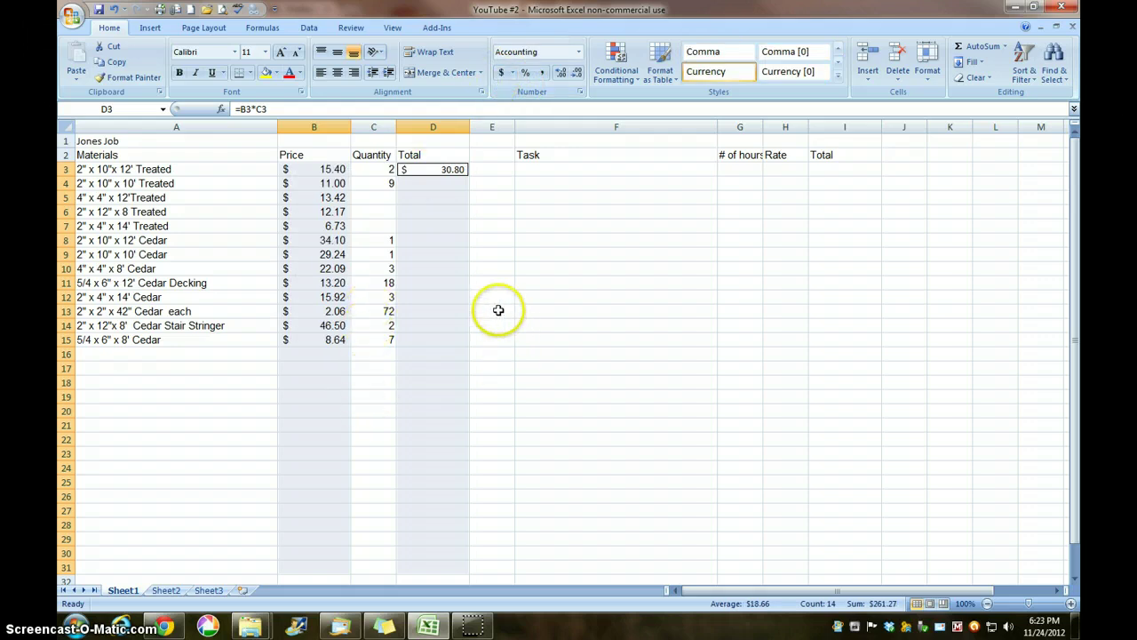
pyautogui.click(454, 169)
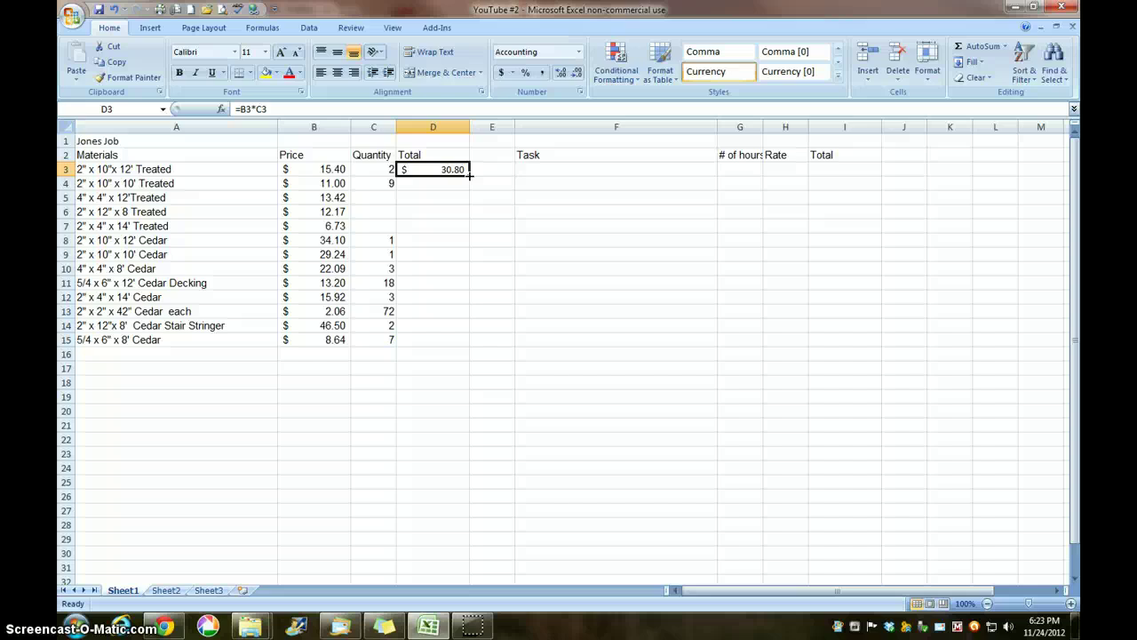
# Step: Fill the D3 Total formula down to D24 and spot-check D4 and D10
pyautogui.moveTo(469, 175); pyautogui.dragTo(478, 476)
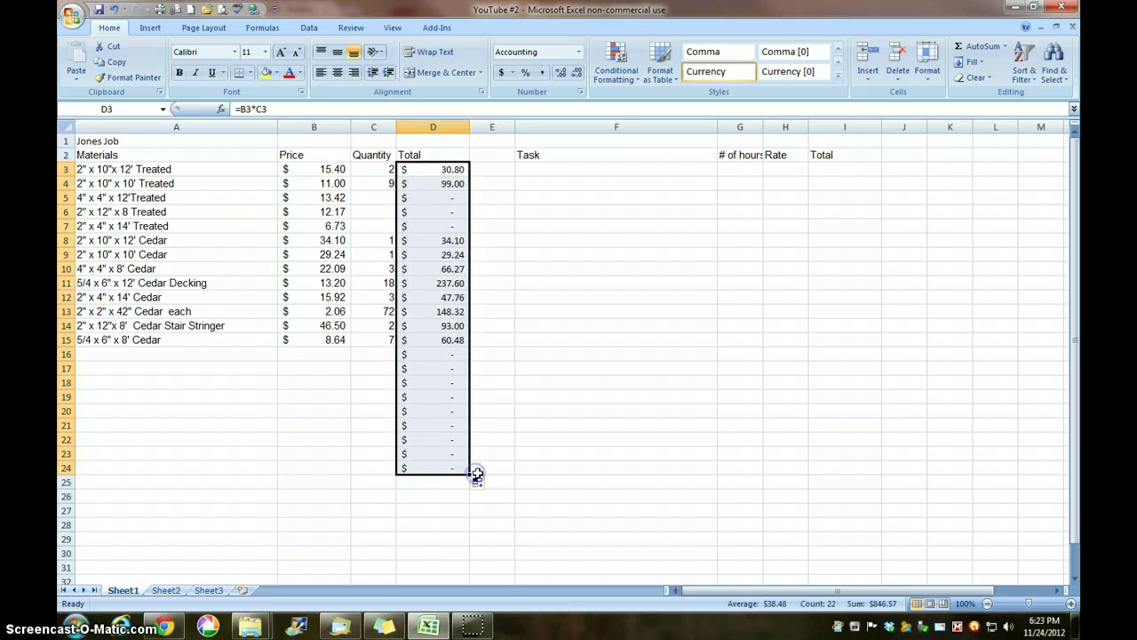
pyautogui.click(427, 170)
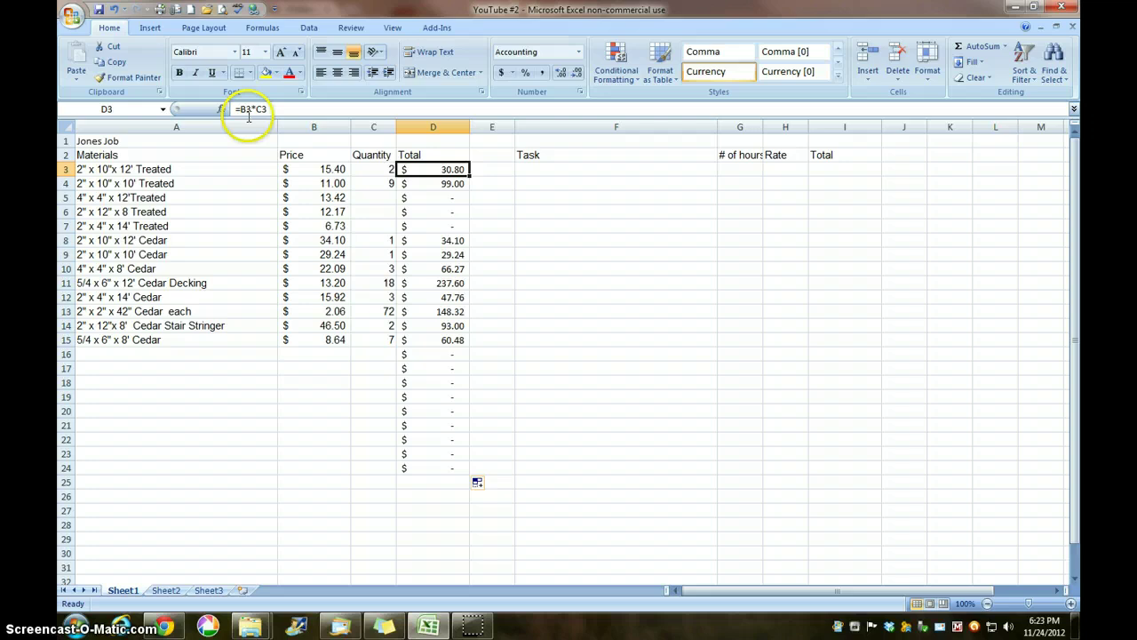
pyautogui.click(428, 185)
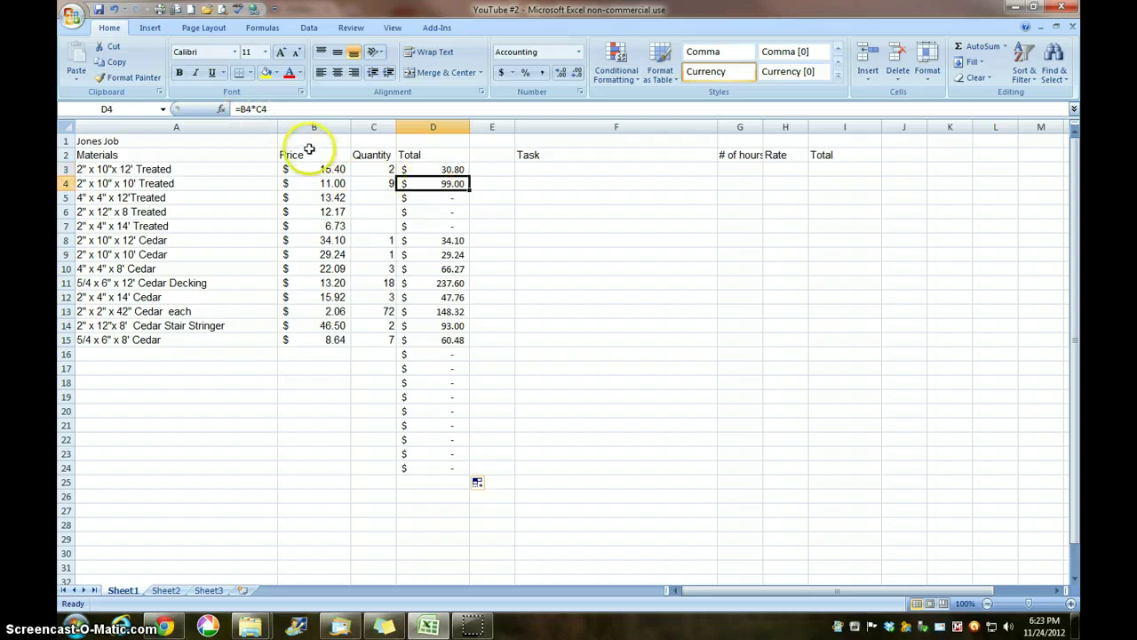
pyautogui.click(449, 267)
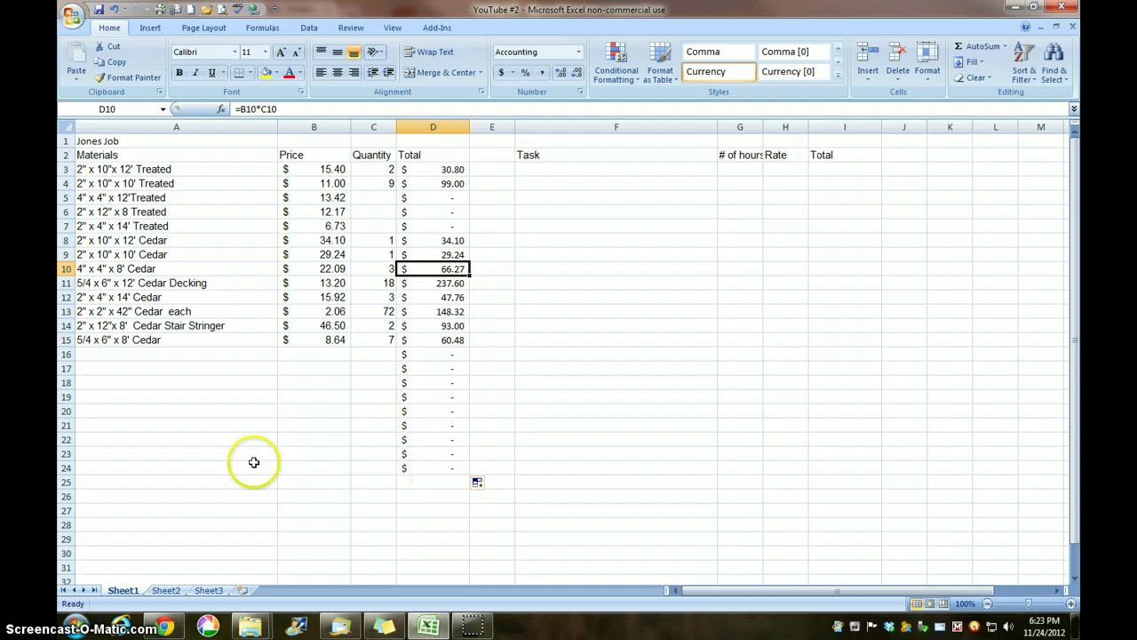
# Step: Label A25 'Subtotal' and AutoSum D3:D24 into D25, giving $846.57
pyautogui.click(235, 481)
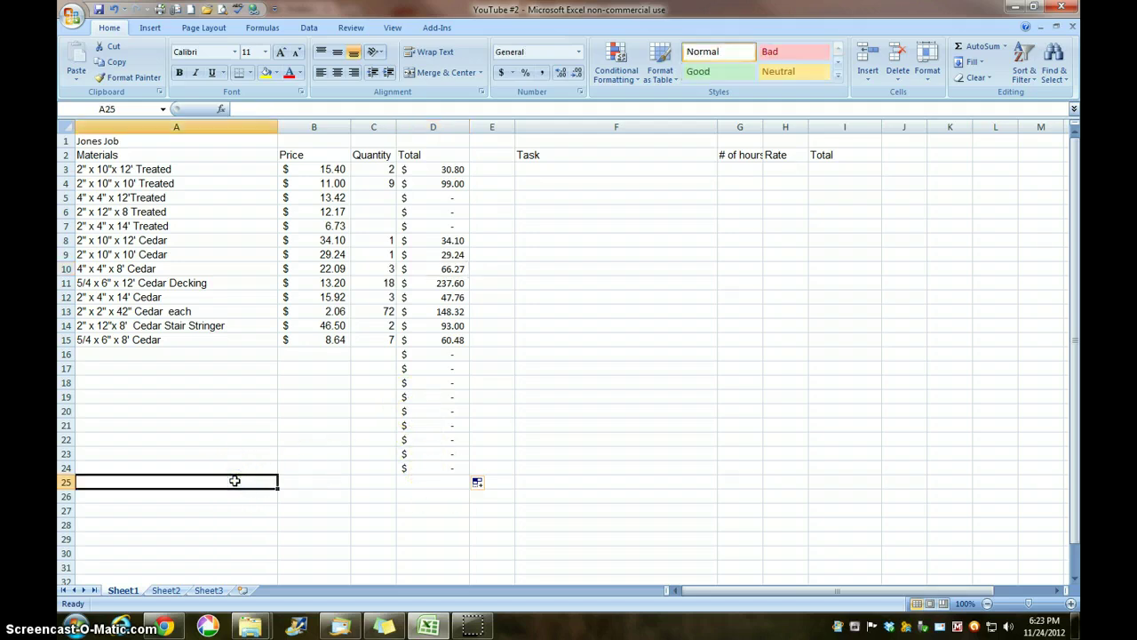
pyautogui.write('Subtotal')
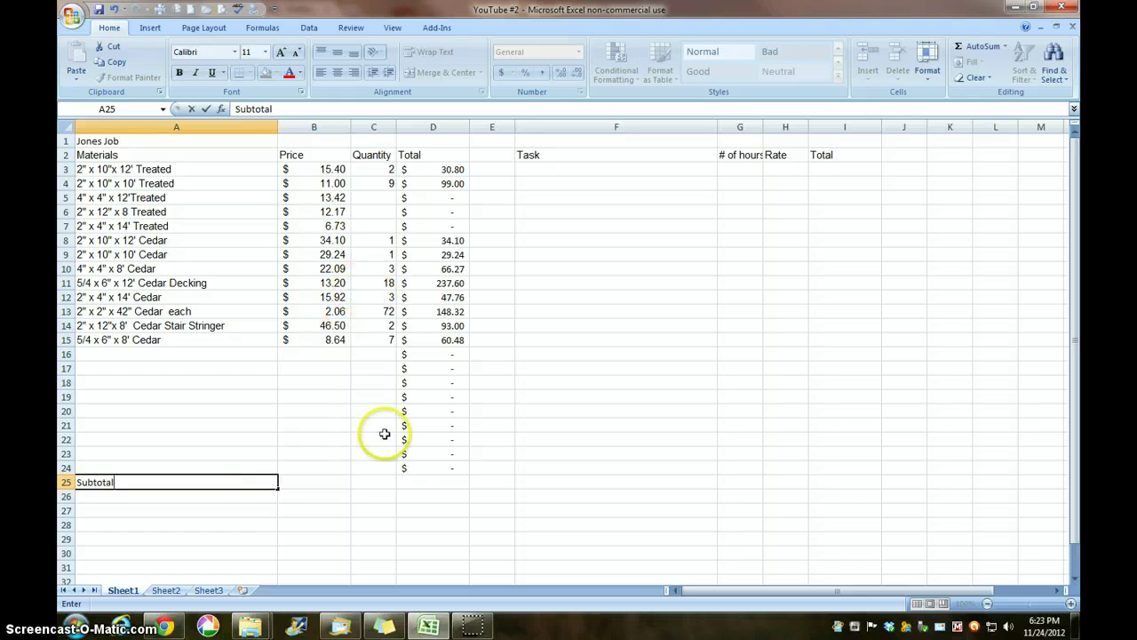
pyautogui.click(449, 486)
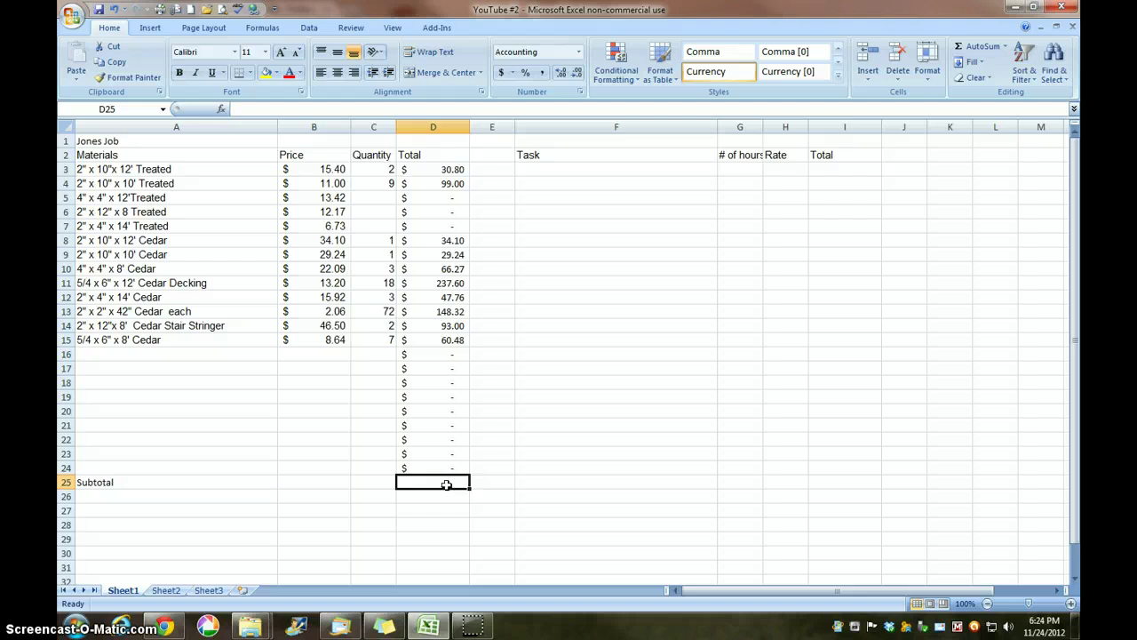
pyautogui.click(989, 51)
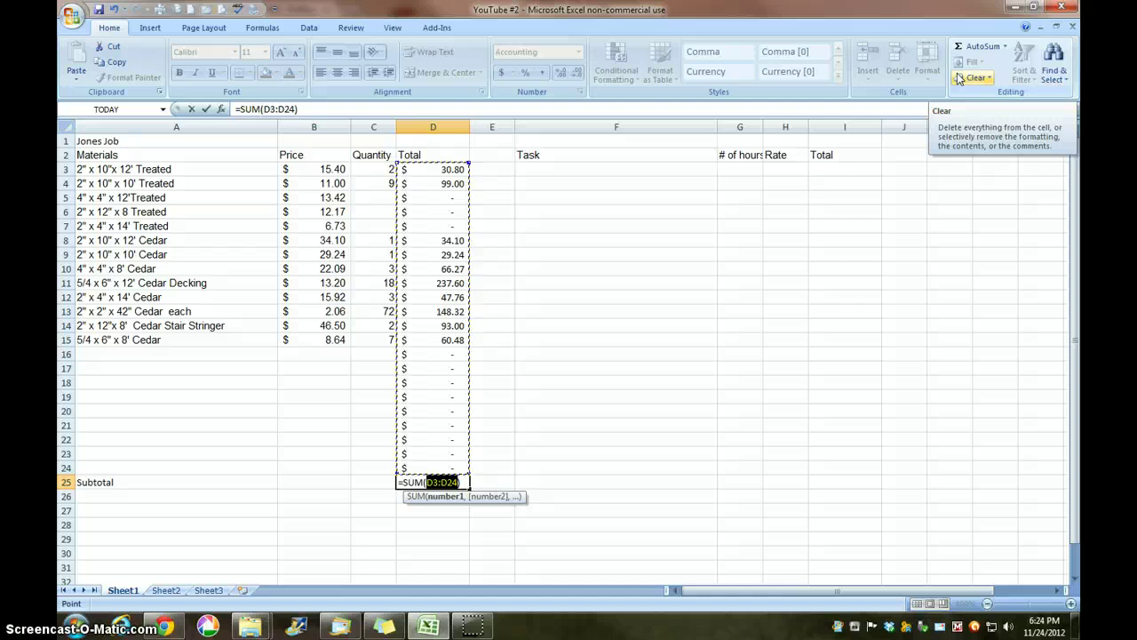
pyautogui.press('Return')
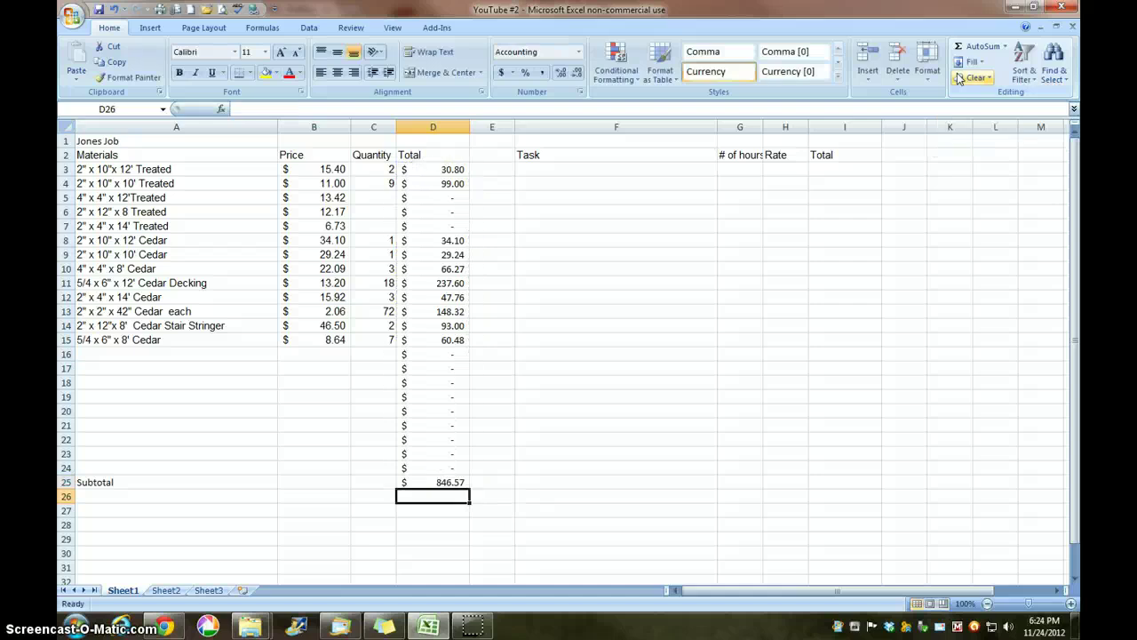
# Step: Paste the Contingency, Sales Tax, Markup and Total Materials labels into A26:A29, then start editing A25
pyautogui.click(168, 592)
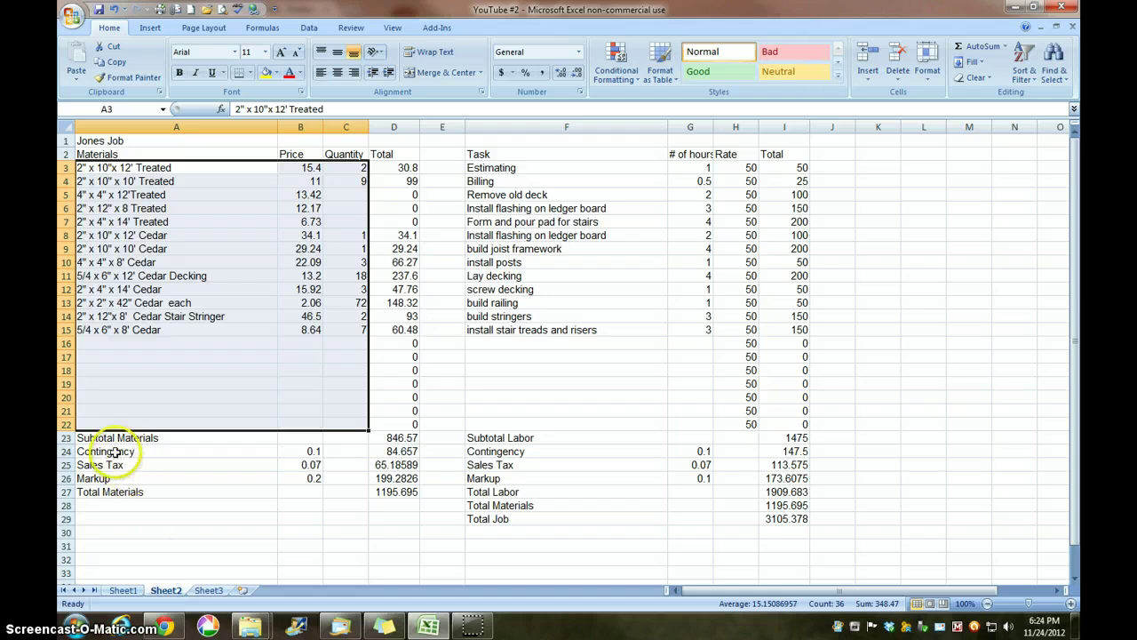
pyautogui.moveTo(115, 451); pyautogui.dragTo(181, 493)
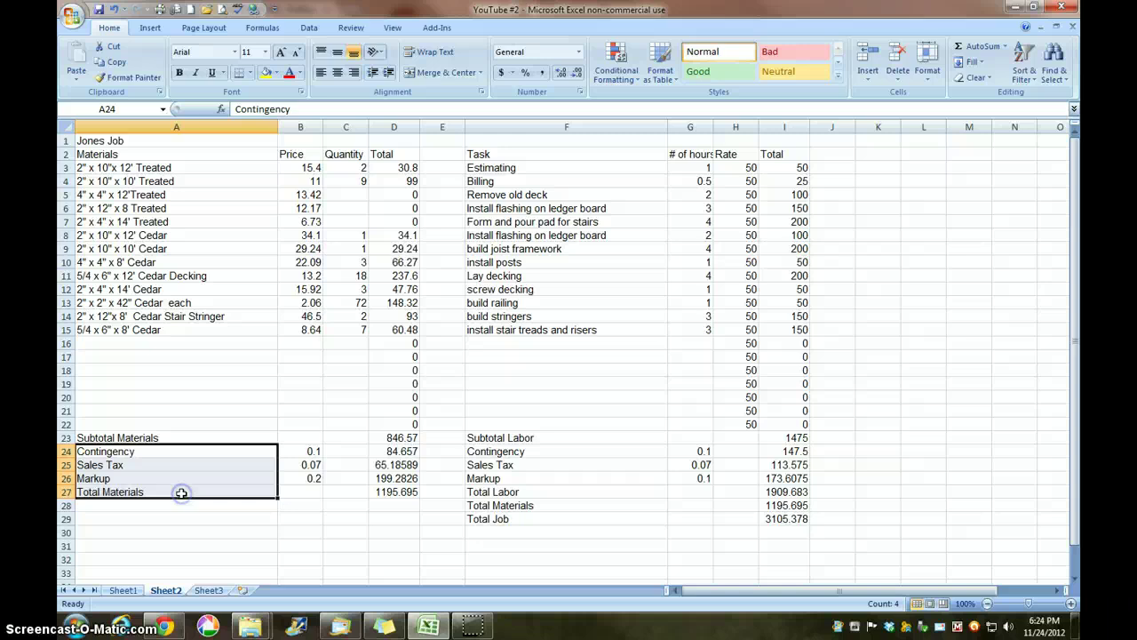
pyautogui.click(116, 63)
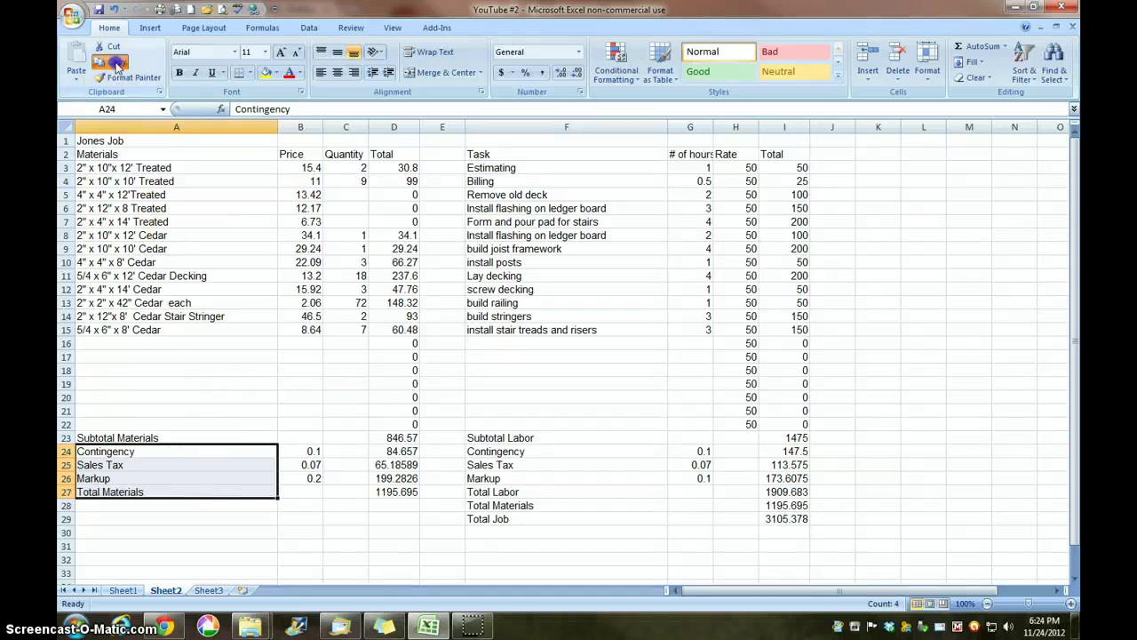
pyautogui.click(124, 591)
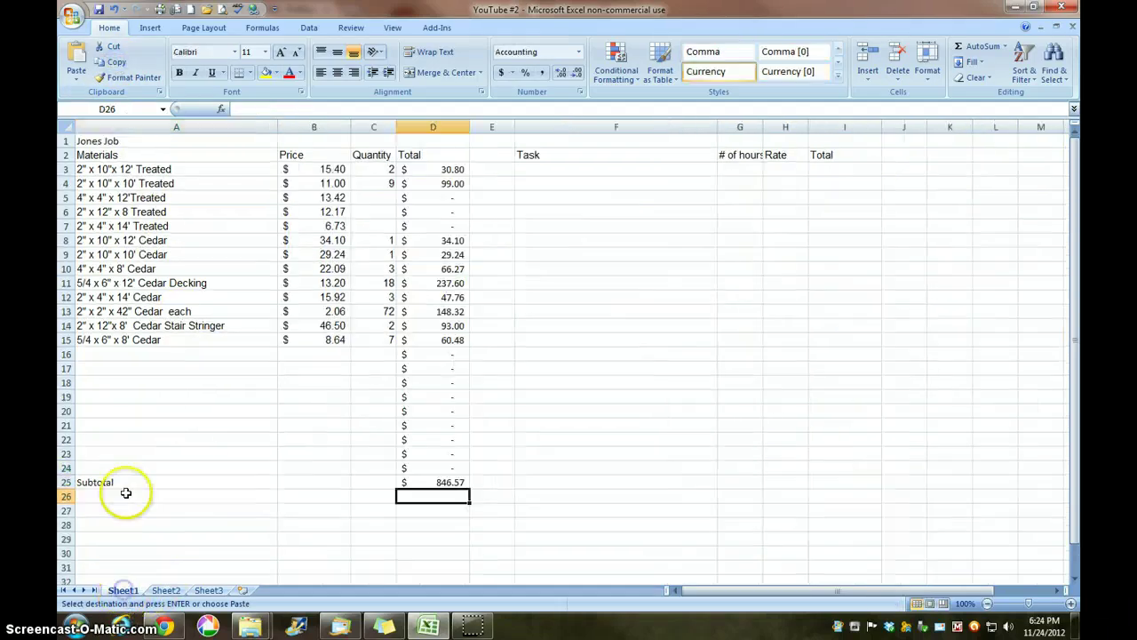
pyautogui.click(119, 495)
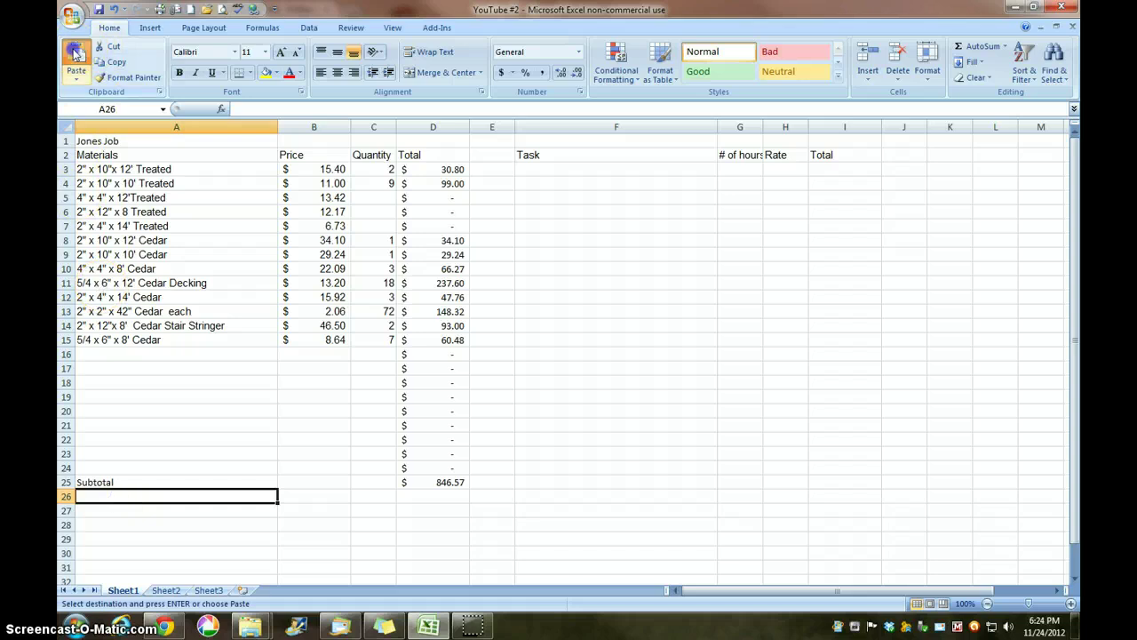
pyautogui.click(79, 55)
pyautogui.click(129, 481)
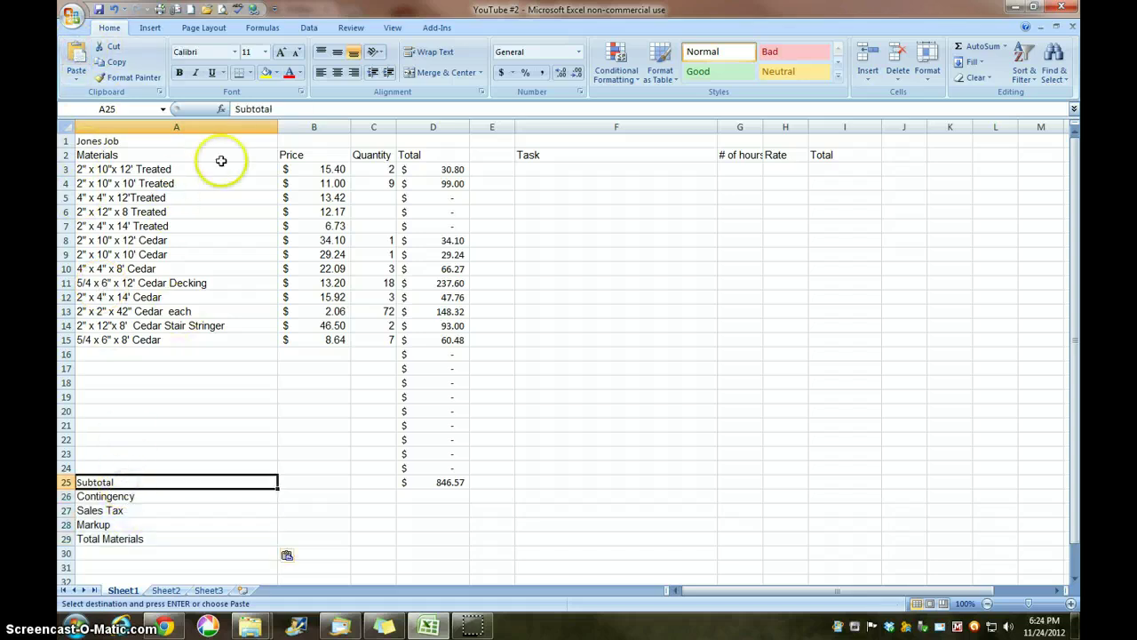
pyautogui.click(286, 109)
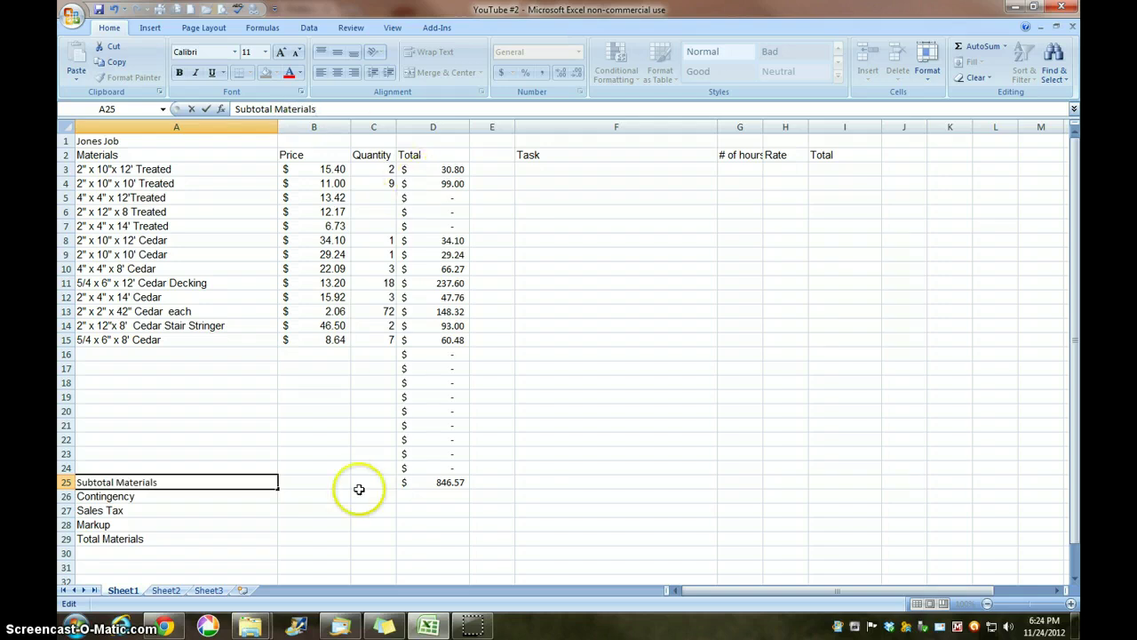
# Step: Enter 10 in B26 and apply Percent Style to the rate cells B26:B28
pyautogui.click(316, 497)
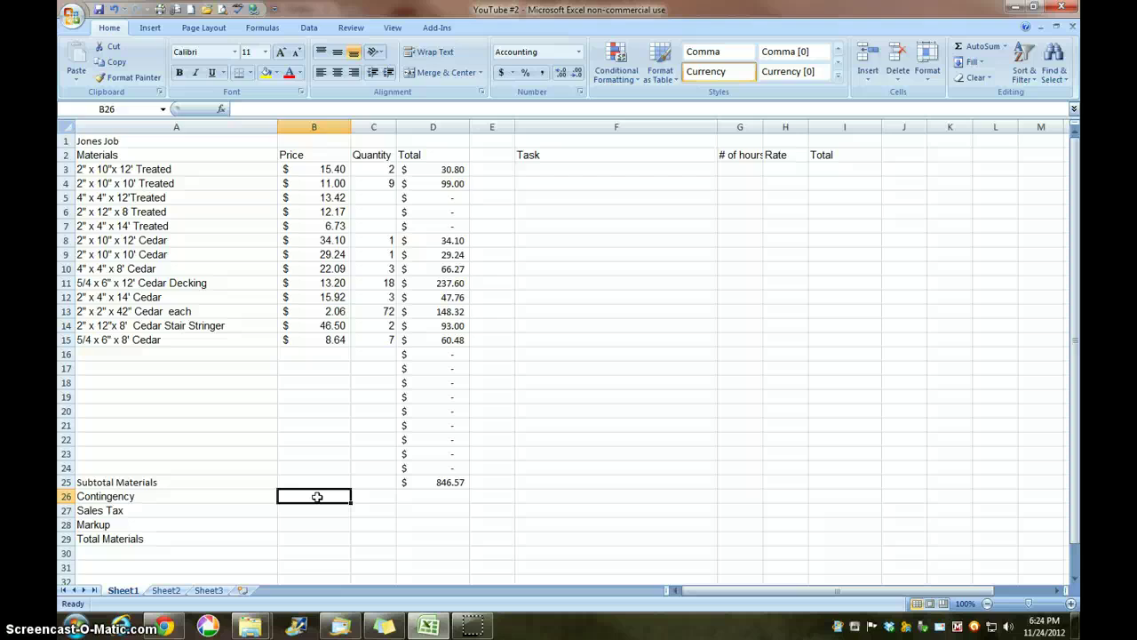
pyautogui.write('10')
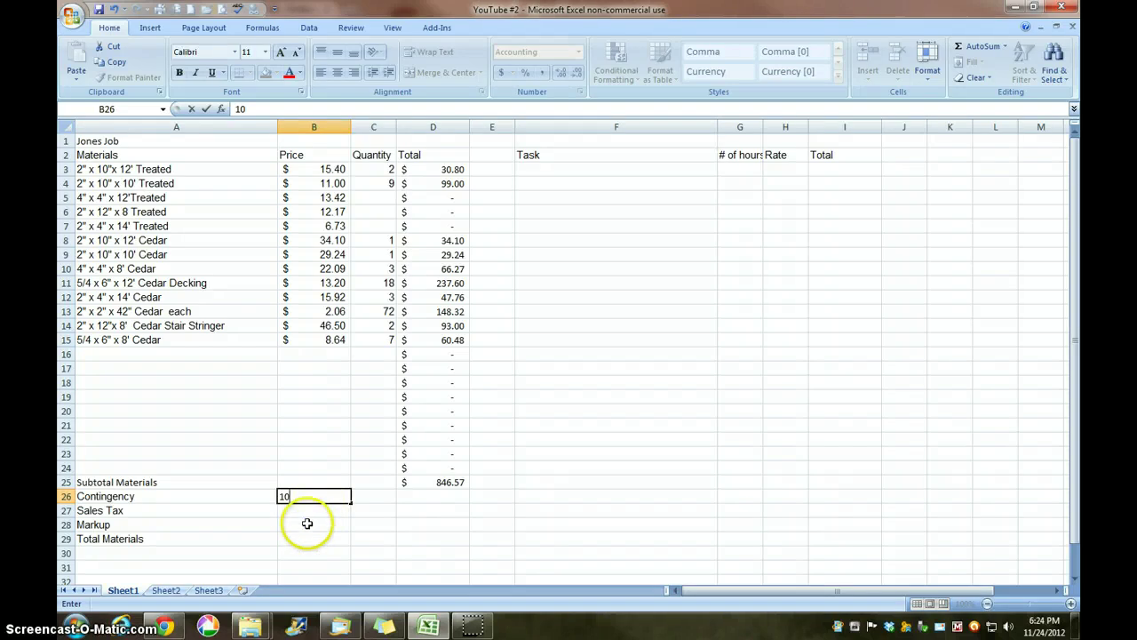
pyautogui.click(308, 524)
pyautogui.click(310, 500)
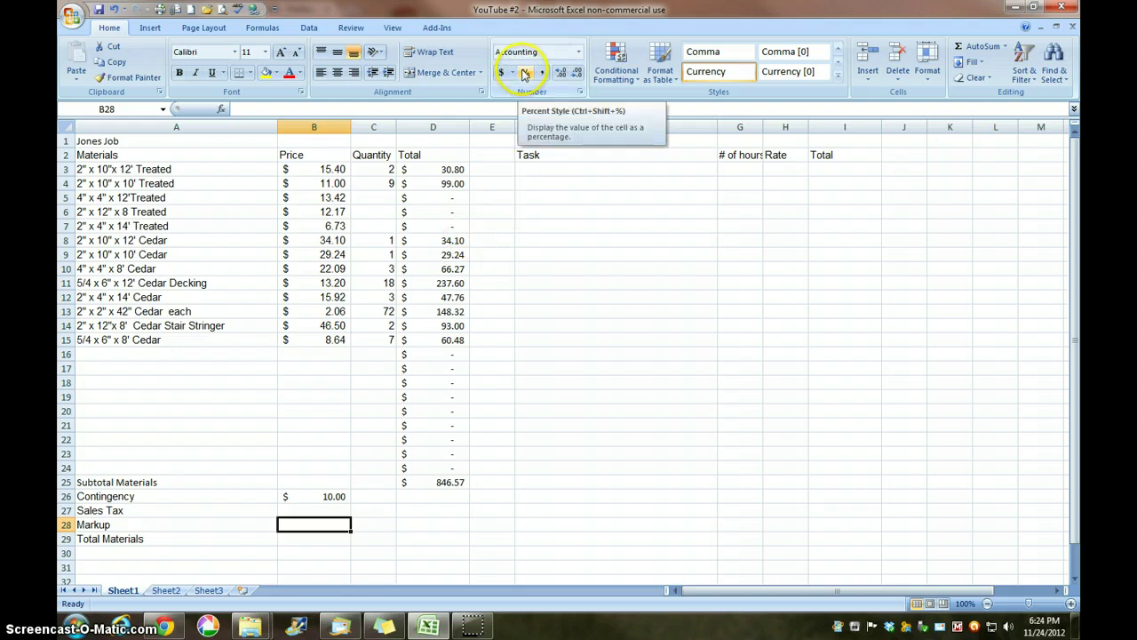
pyautogui.click(526, 75)
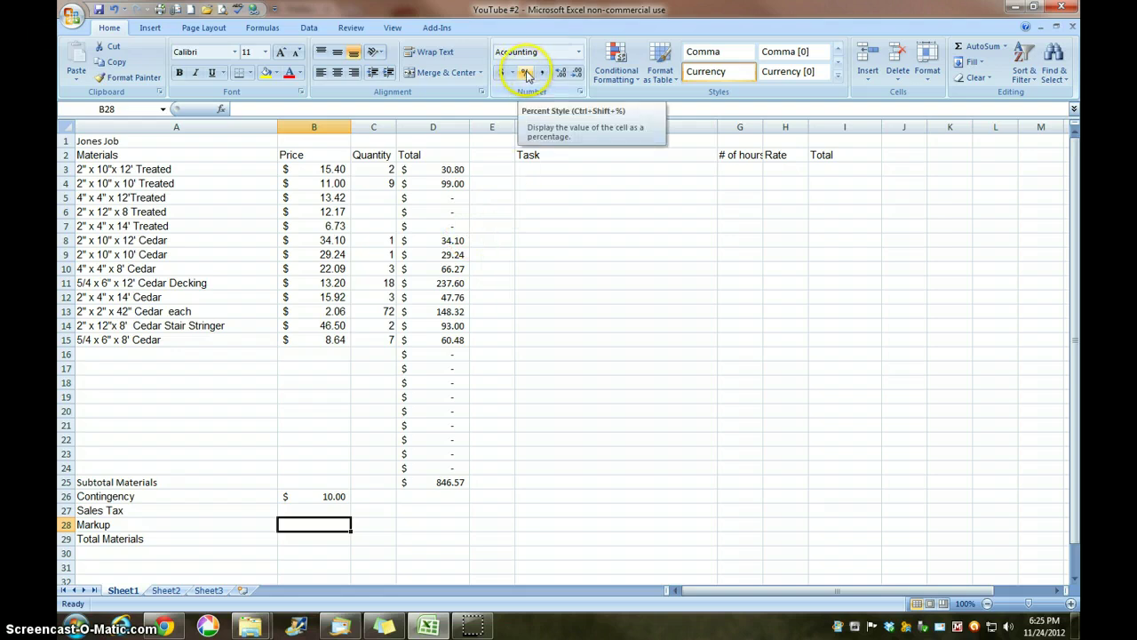
pyautogui.click(331, 496)
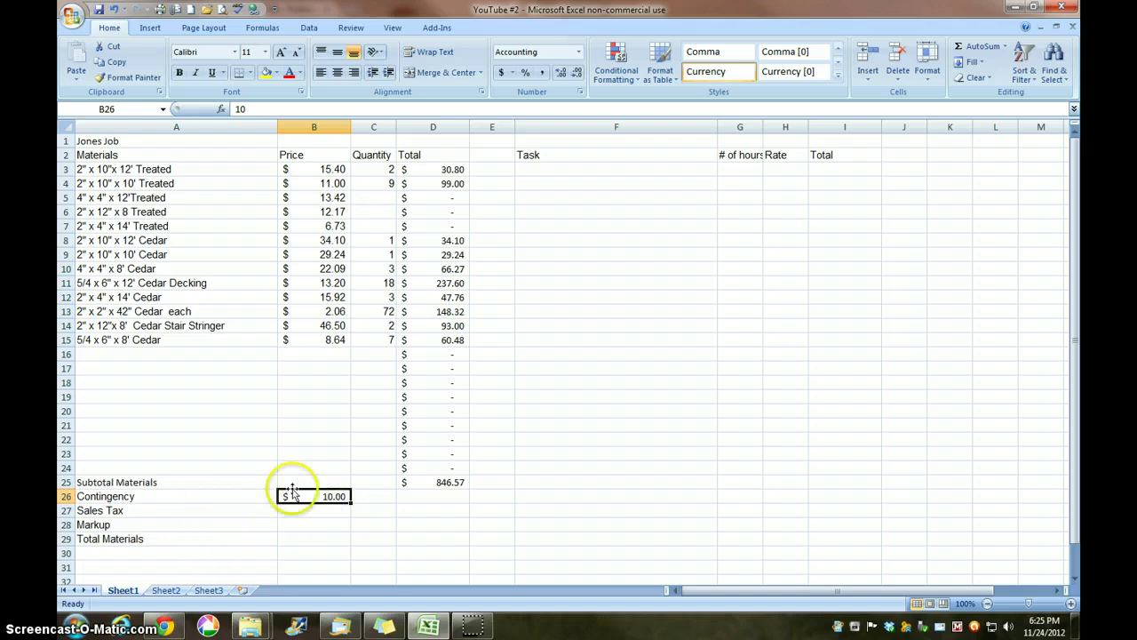
pyautogui.moveTo(297, 501); pyautogui.dragTo(299, 522)
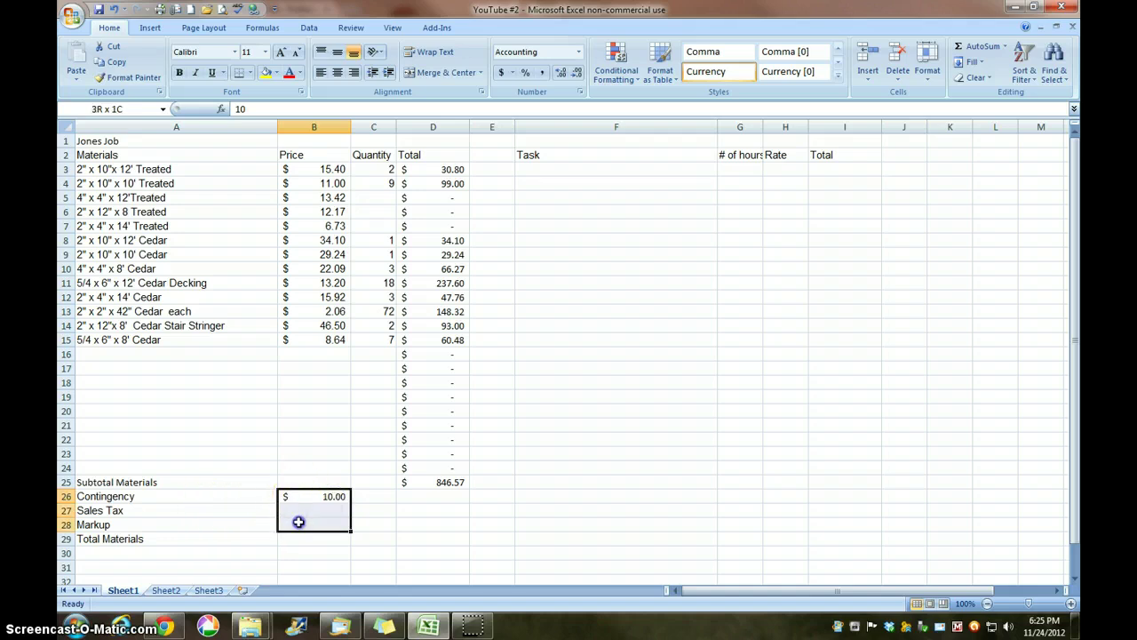
pyautogui.click(524, 74)
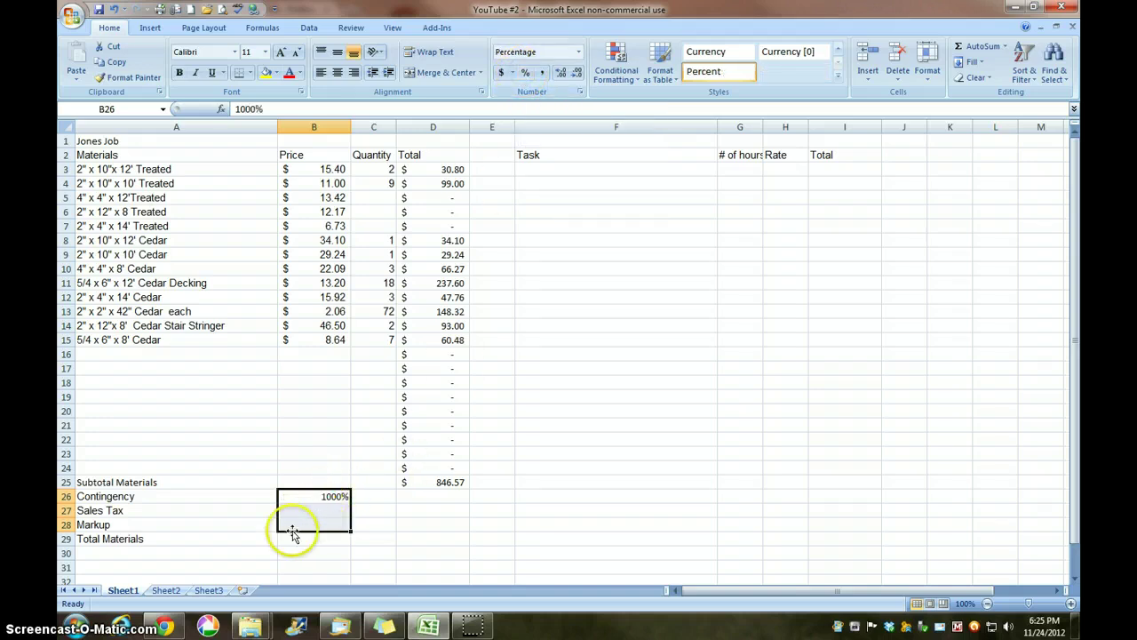
# Step: Re-enter the Contingency rate in B26 so it reads 10%
pyautogui.click(317, 509)
pyautogui.click(318, 498)
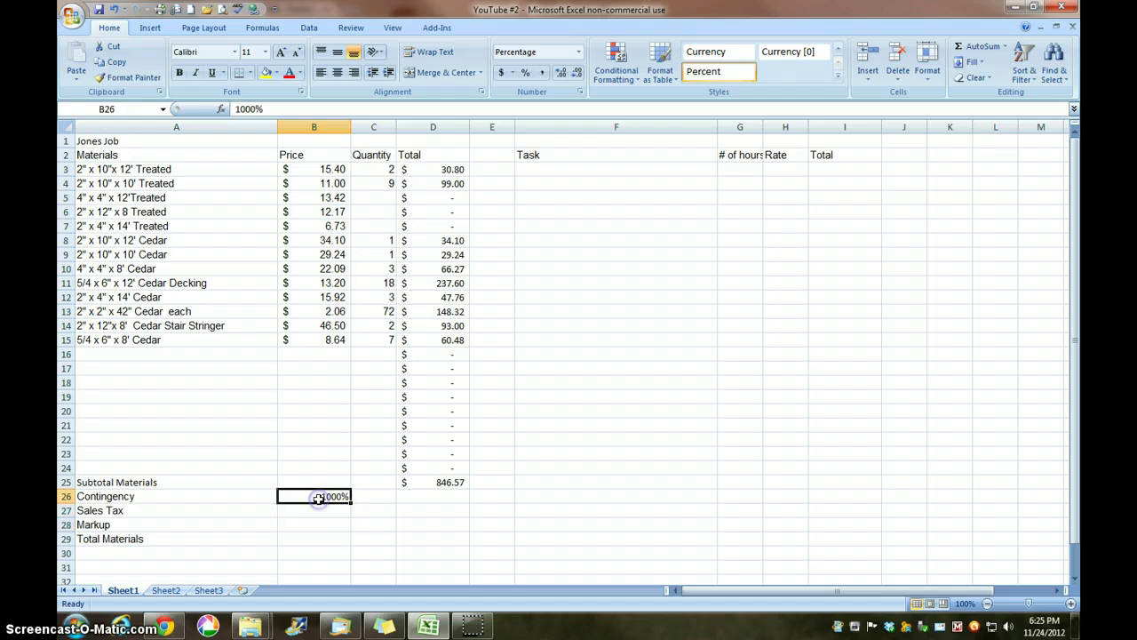
pyautogui.write('10')
pyautogui.press('Return')
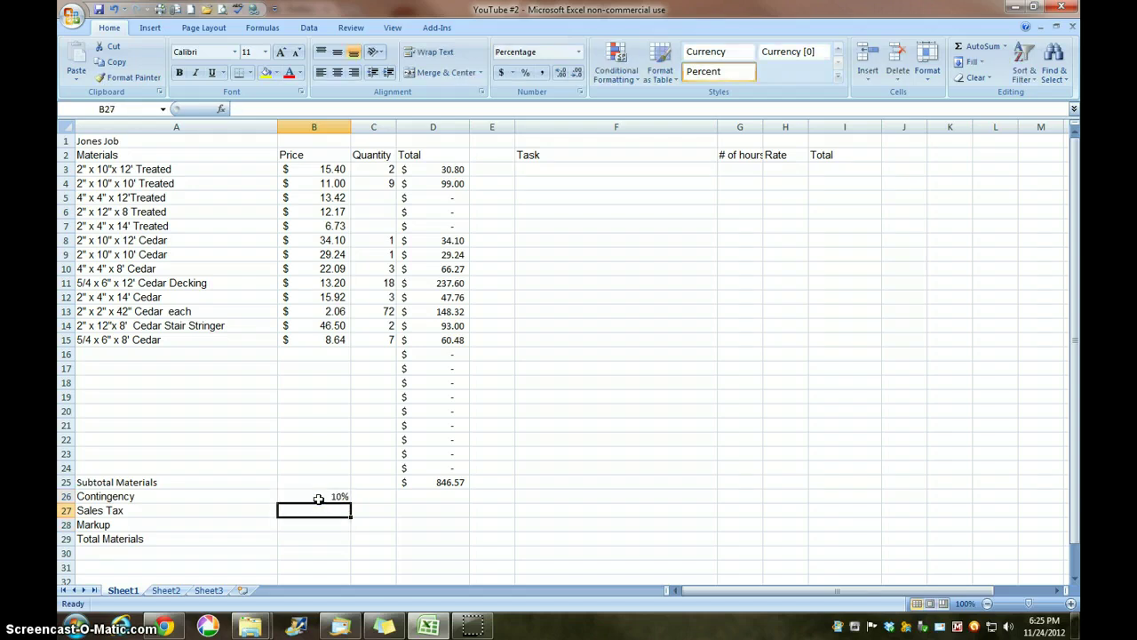
pyautogui.click(440, 496)
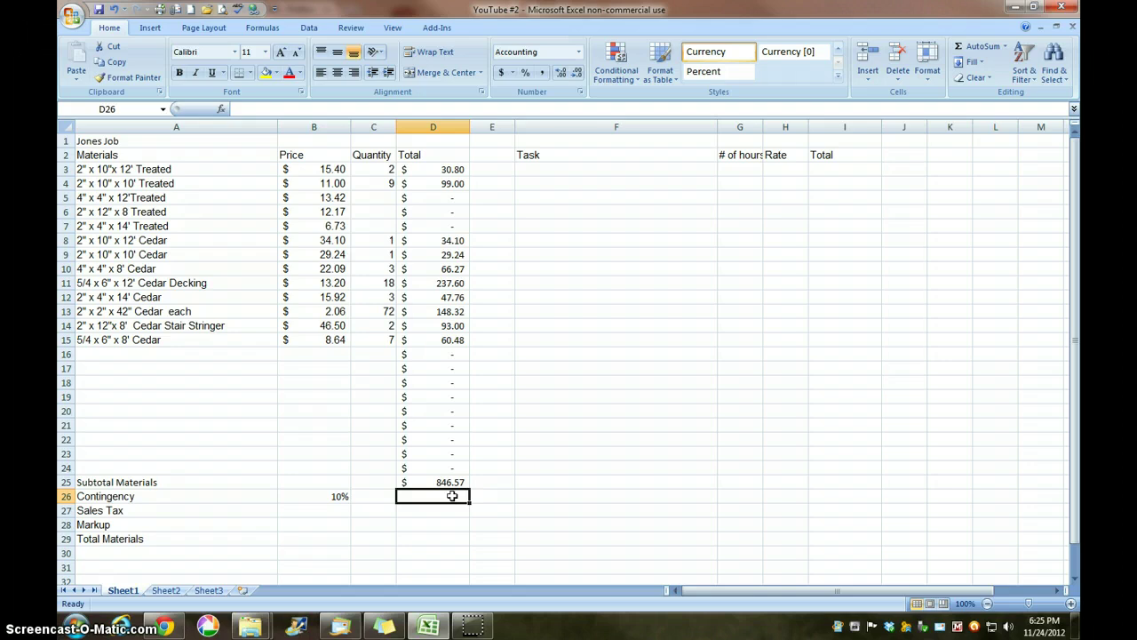
# Step: Compute the contingency in D26 as =D25*B26, giving $84.66
pyautogui.click(453, 496)
pyautogui.write('=')
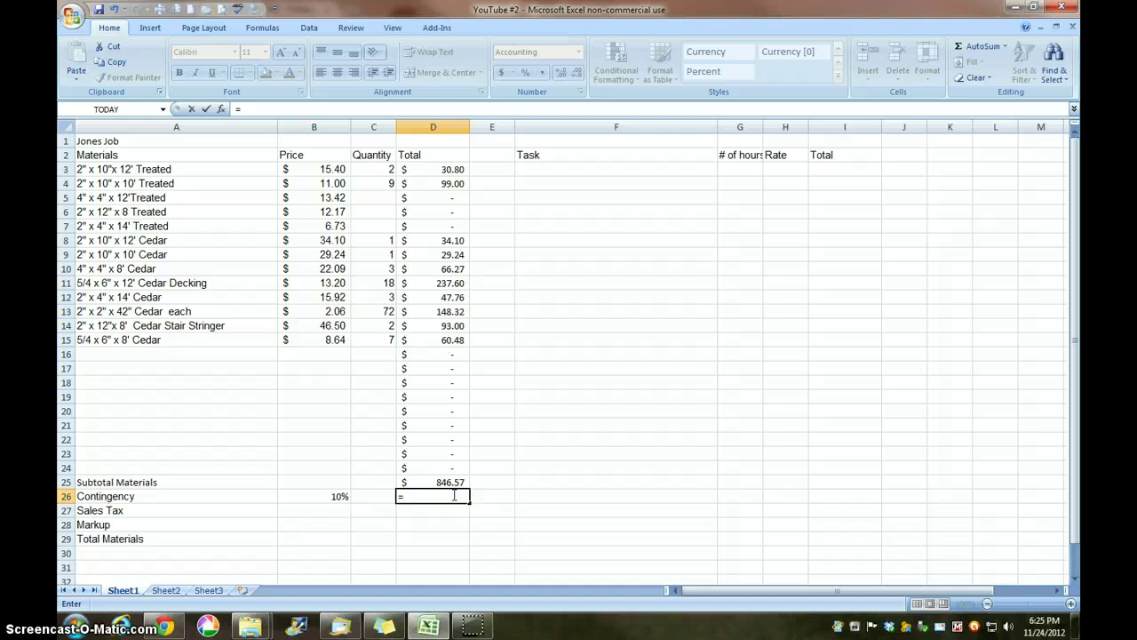
pyautogui.click(452, 482)
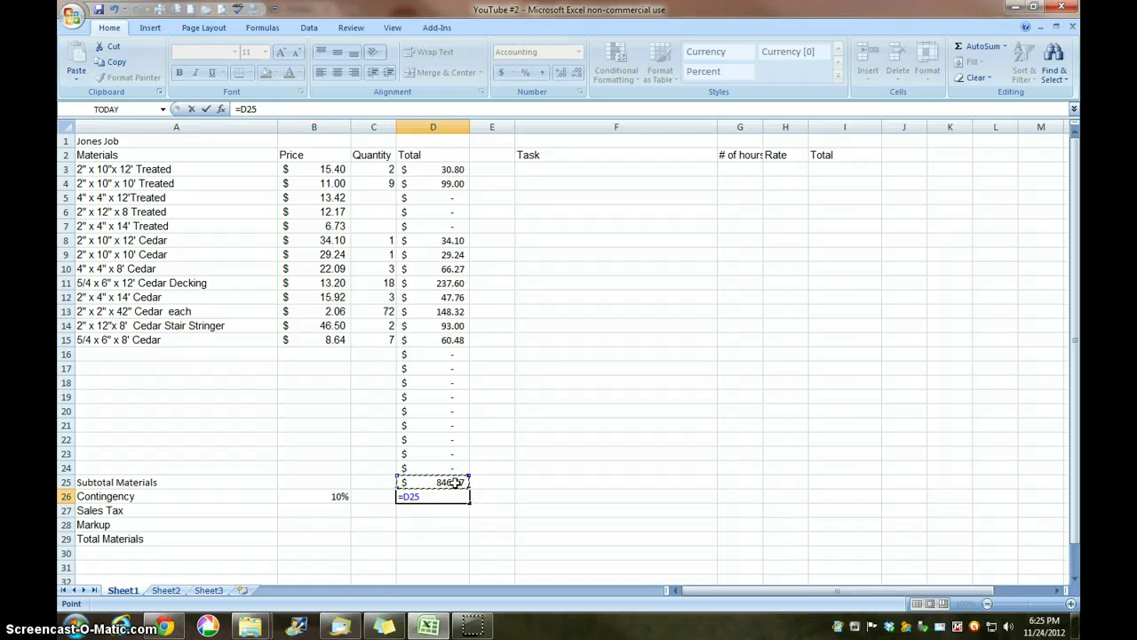
pyautogui.write('*')
pyautogui.click(302, 493)
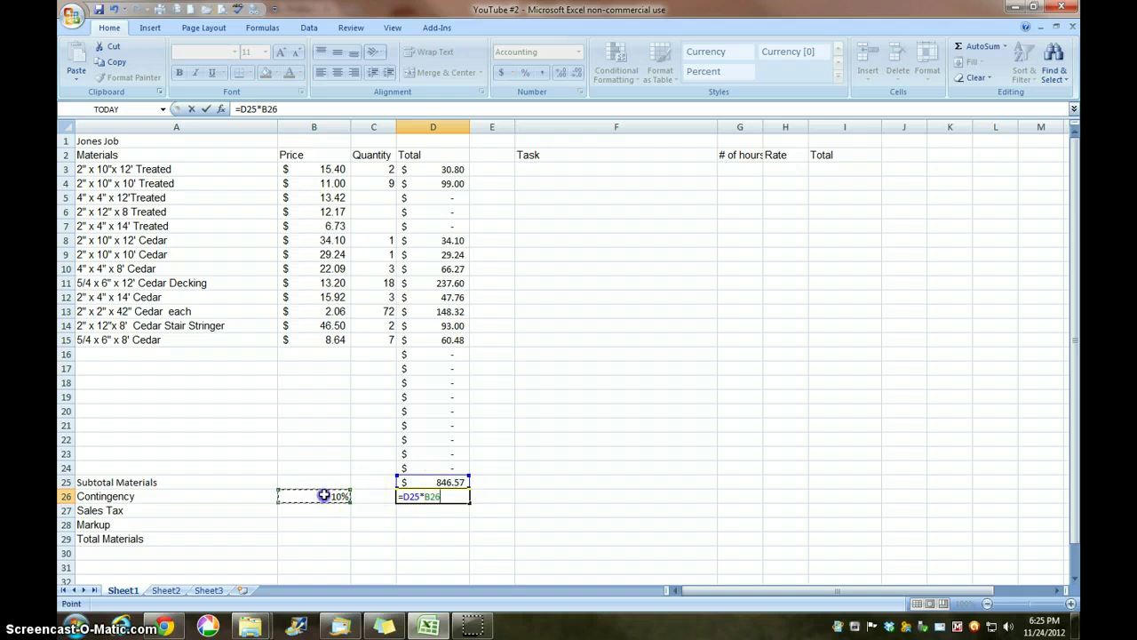
pyautogui.press('Return')
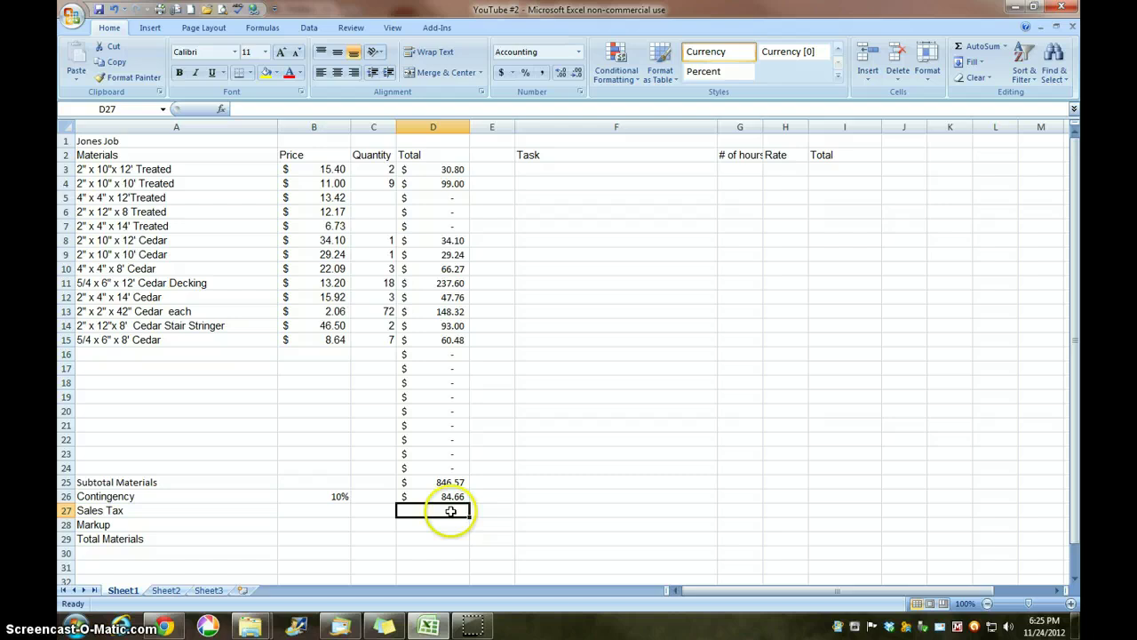
pyautogui.click(328, 509)
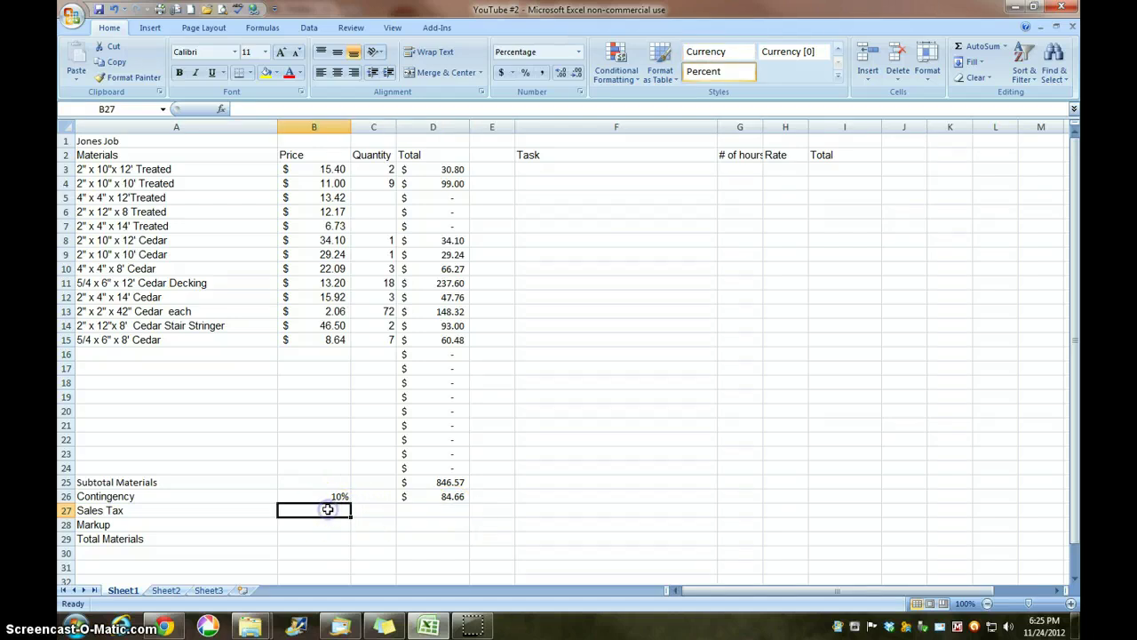
# Step: Enter 7 as the sales tax rate in B27 and clear a mistaken sum from D27
pyautogui.write('7')
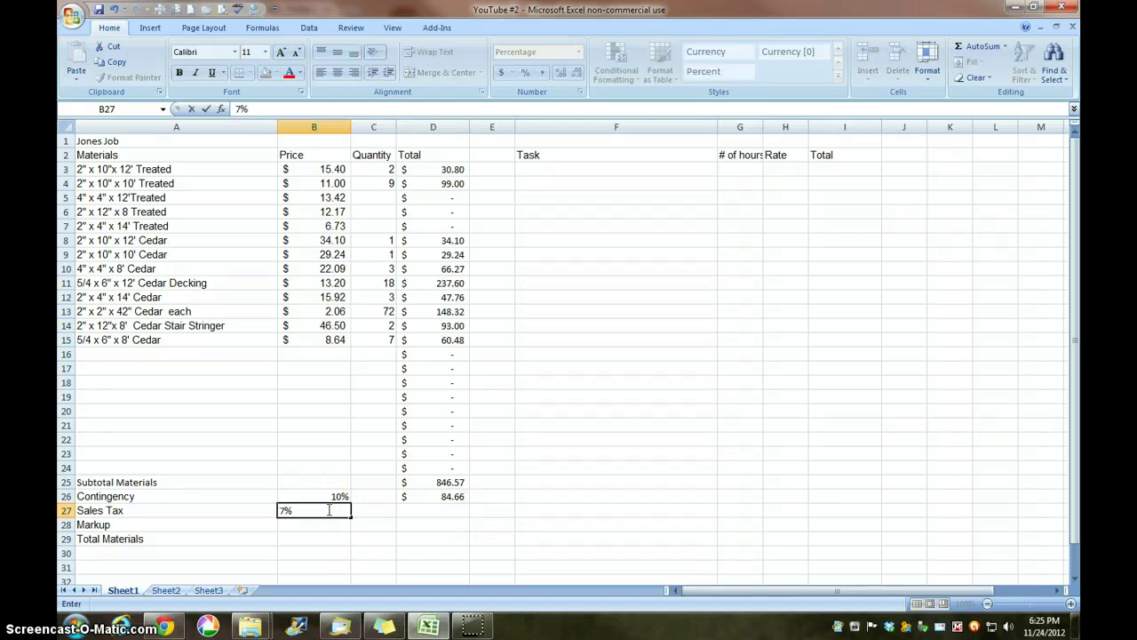
pyautogui.click(456, 512)
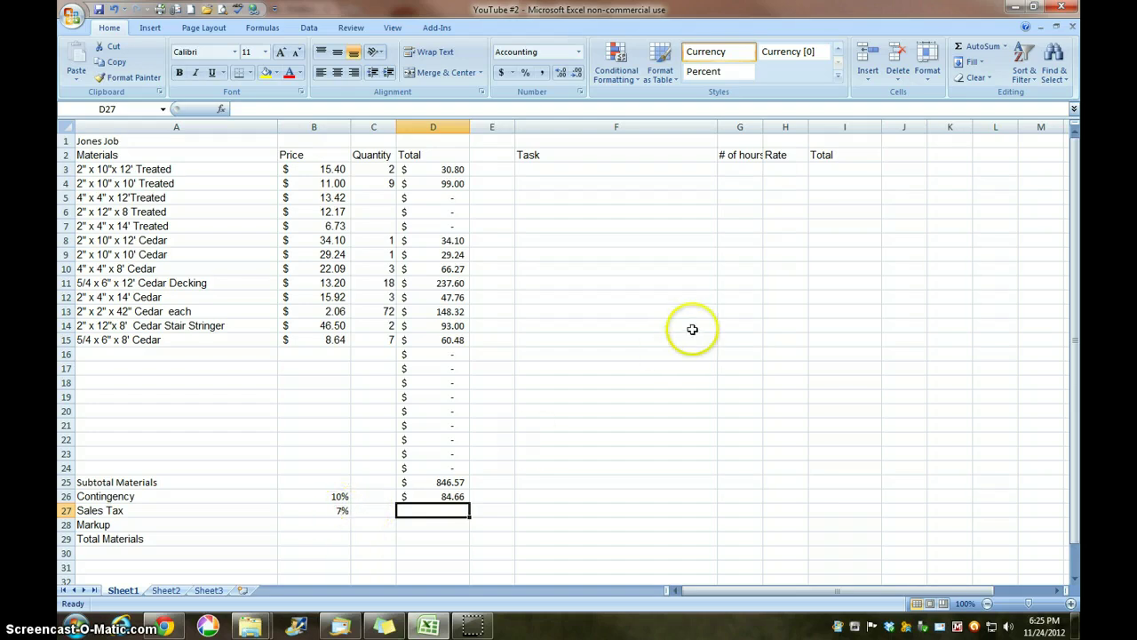
pyautogui.click(977, 46)
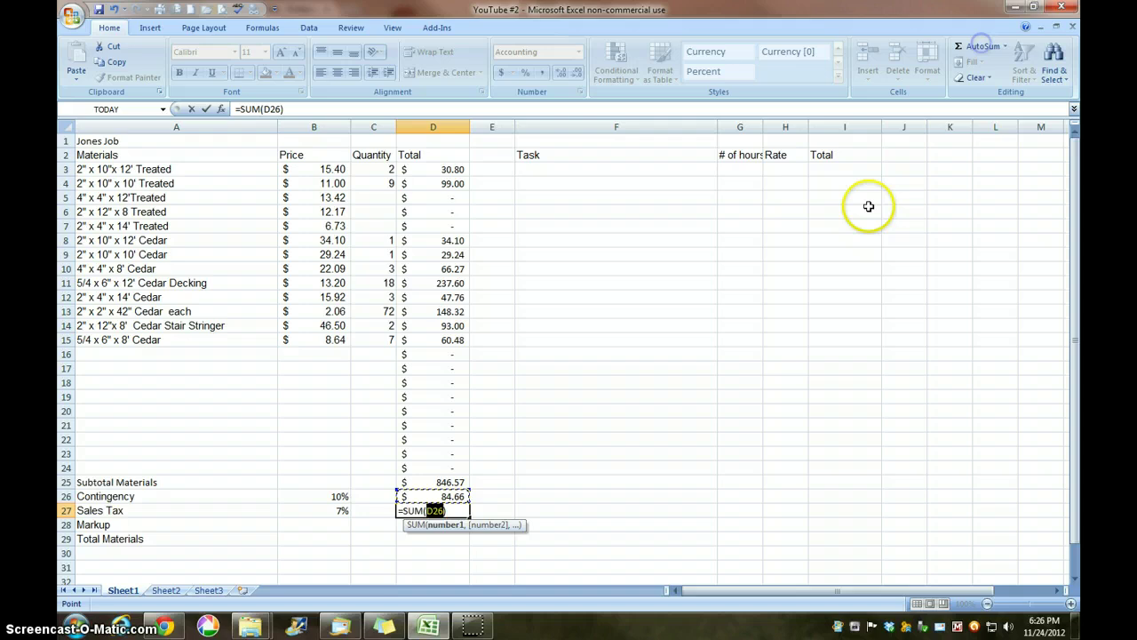
pyautogui.click(460, 481)
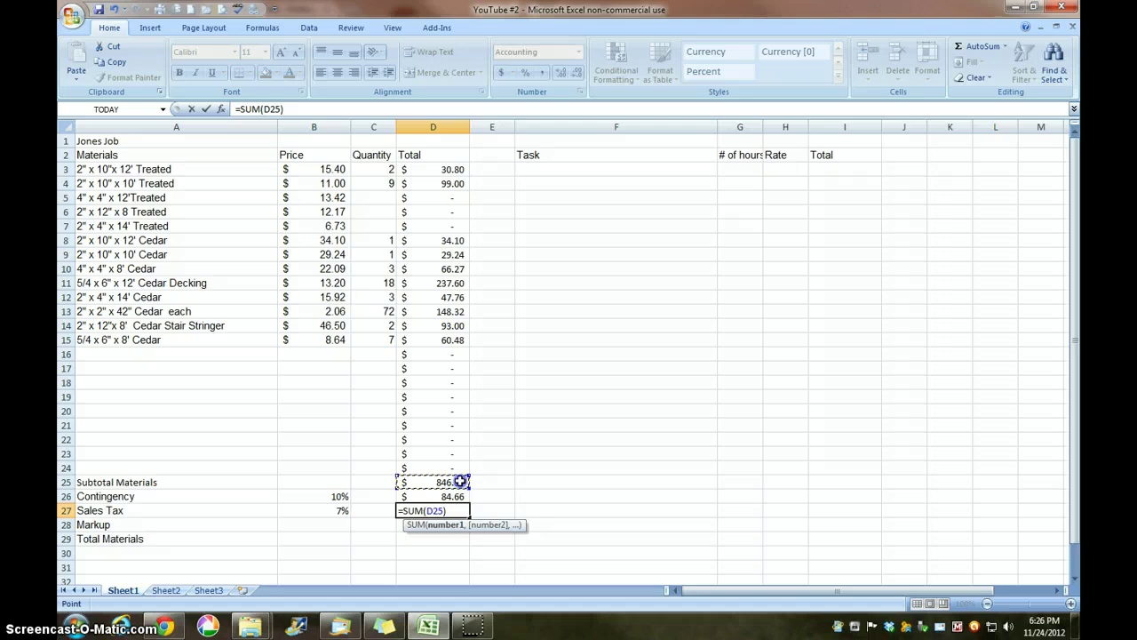
pyautogui.moveTo(462, 489); pyautogui.dragTo(463, 498)
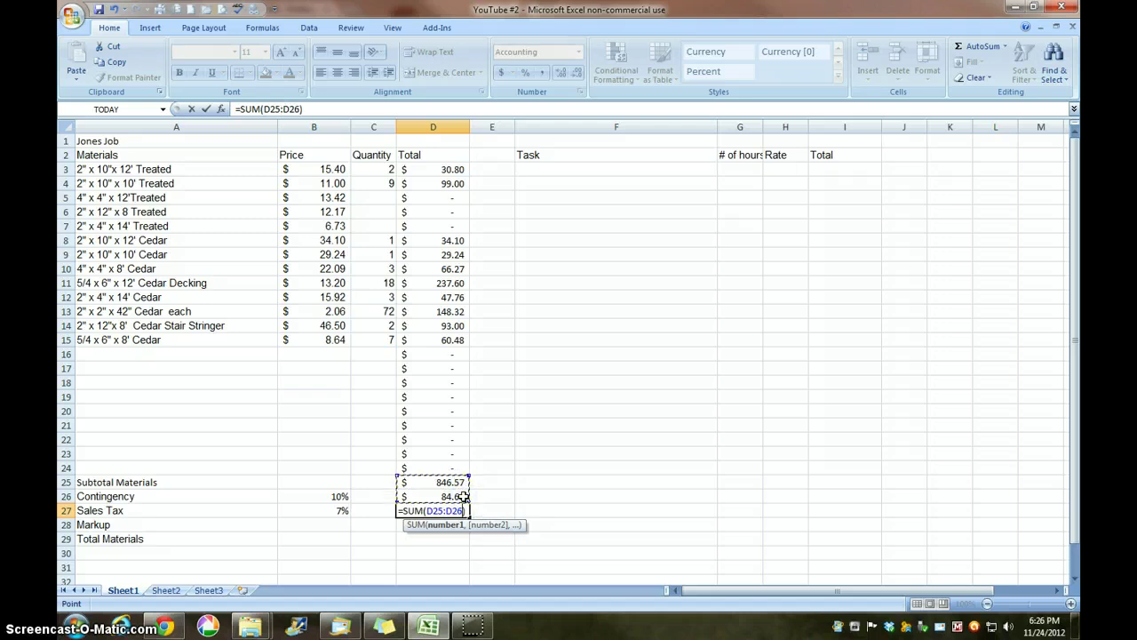
pyautogui.click(458, 482)
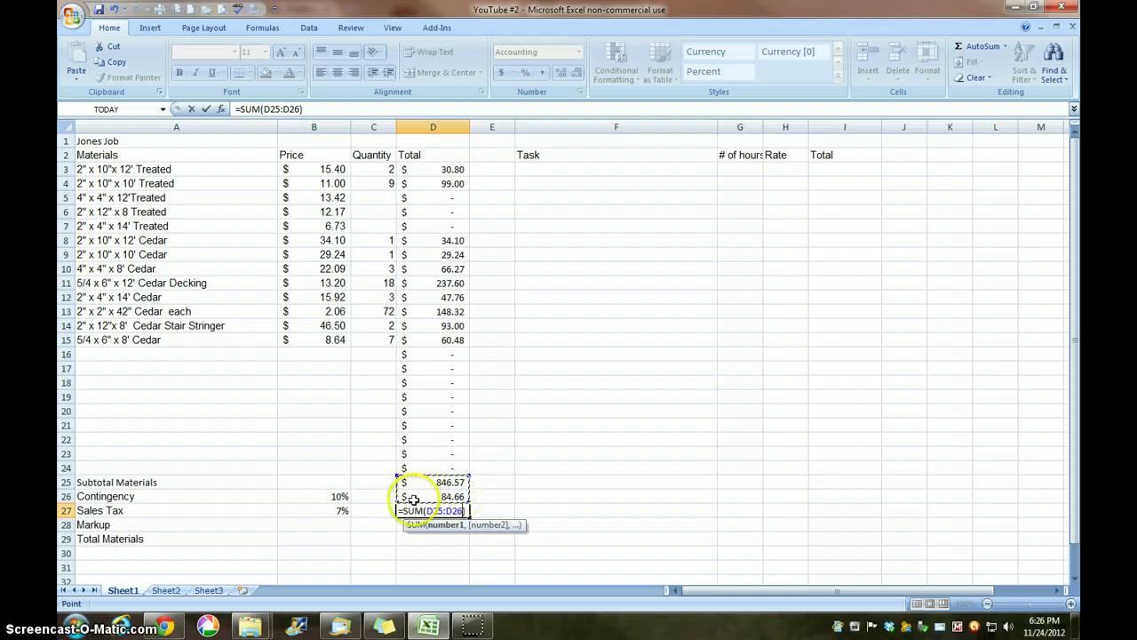
pyautogui.click(115, 9)
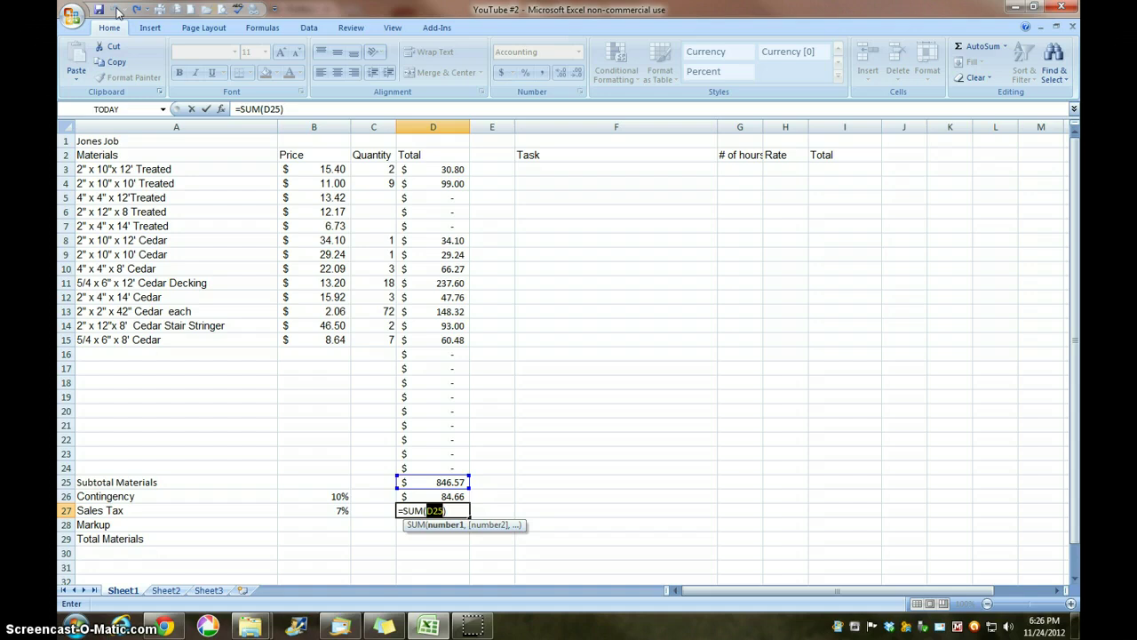
pyautogui.click(285, 553)
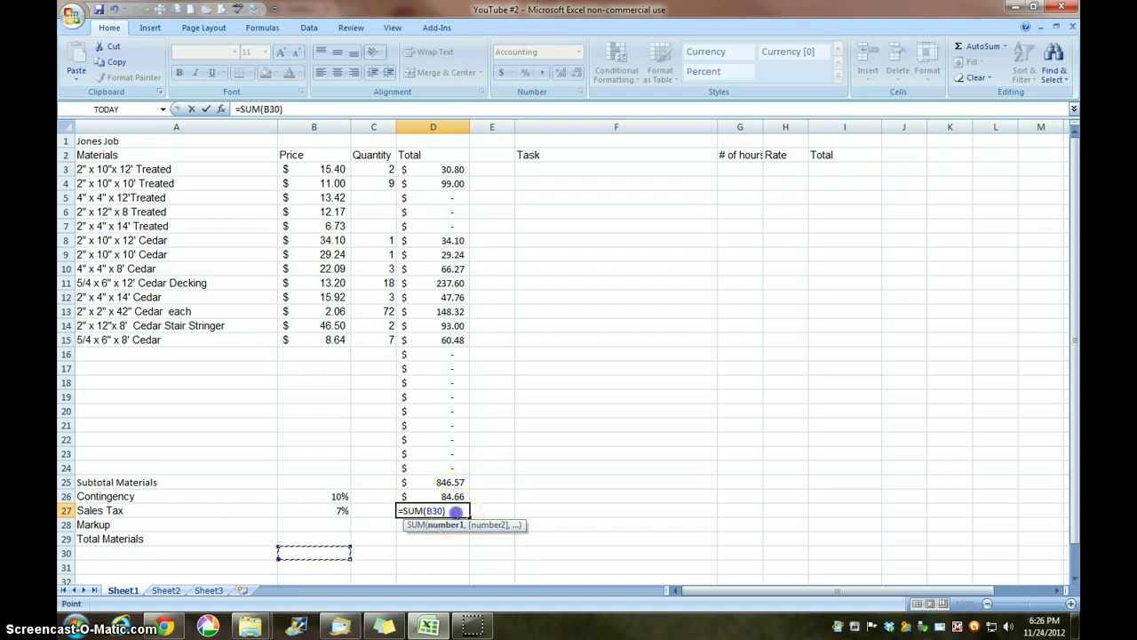
pyautogui.click(457, 511)
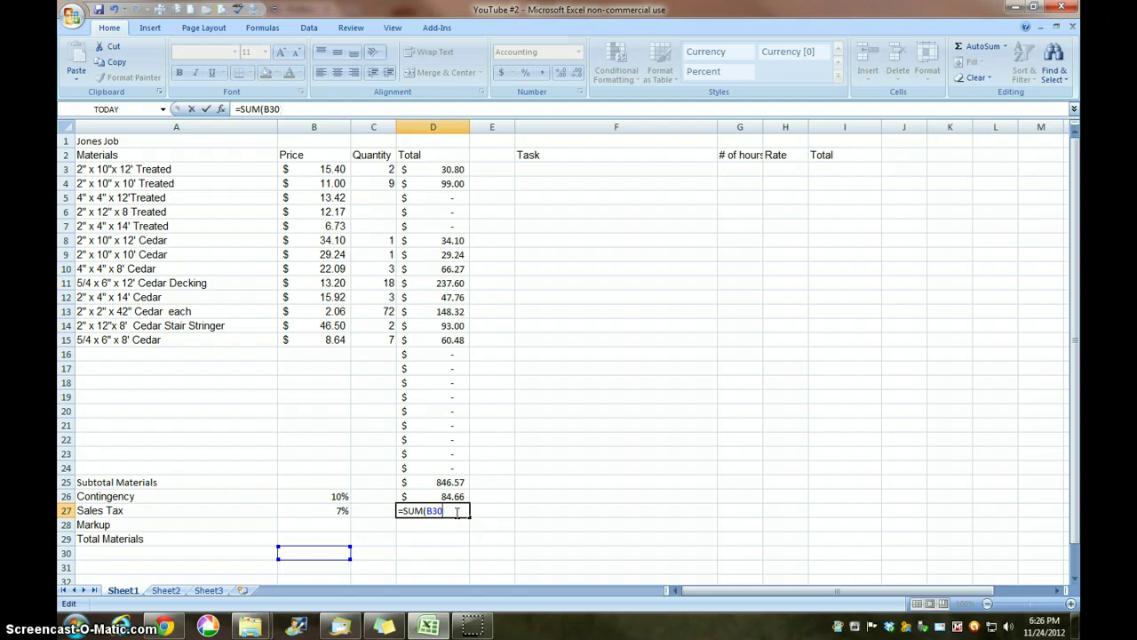
pyautogui.press('BackSpace')
pyautogui.press('BackSpace')
pyautogui.press('BackSpace')
pyautogui.press('BackSpace')
pyautogui.press('BackSpace')
pyautogui.press('BackSpace')
pyautogui.press('BackSpace')
pyautogui.press('BackSpace')
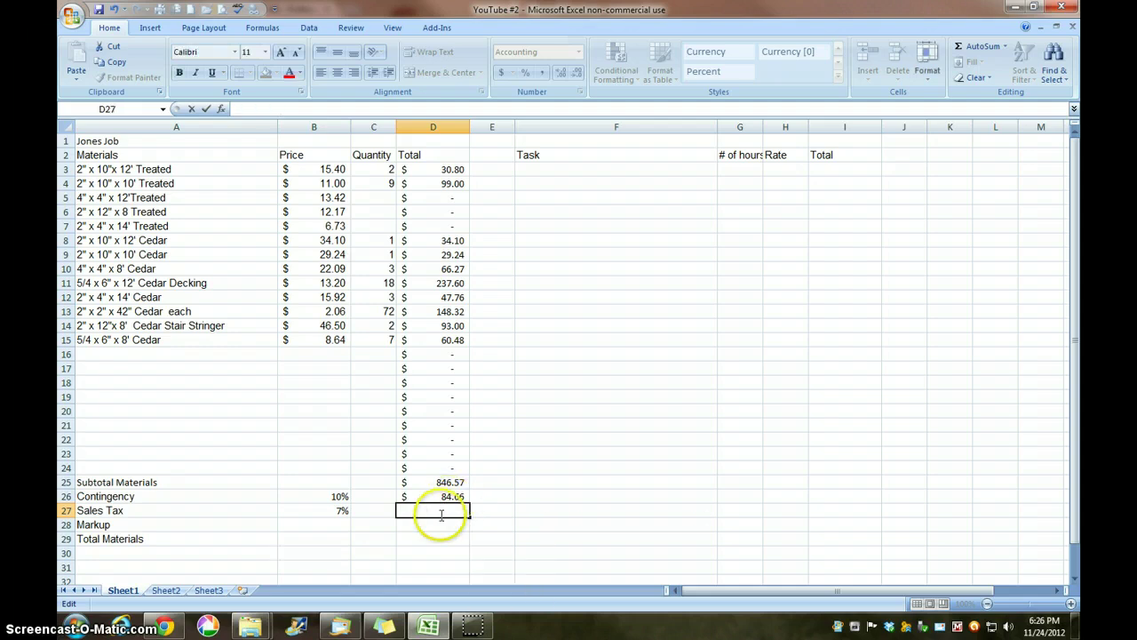
pyautogui.click(425, 535)
pyautogui.click(429, 511)
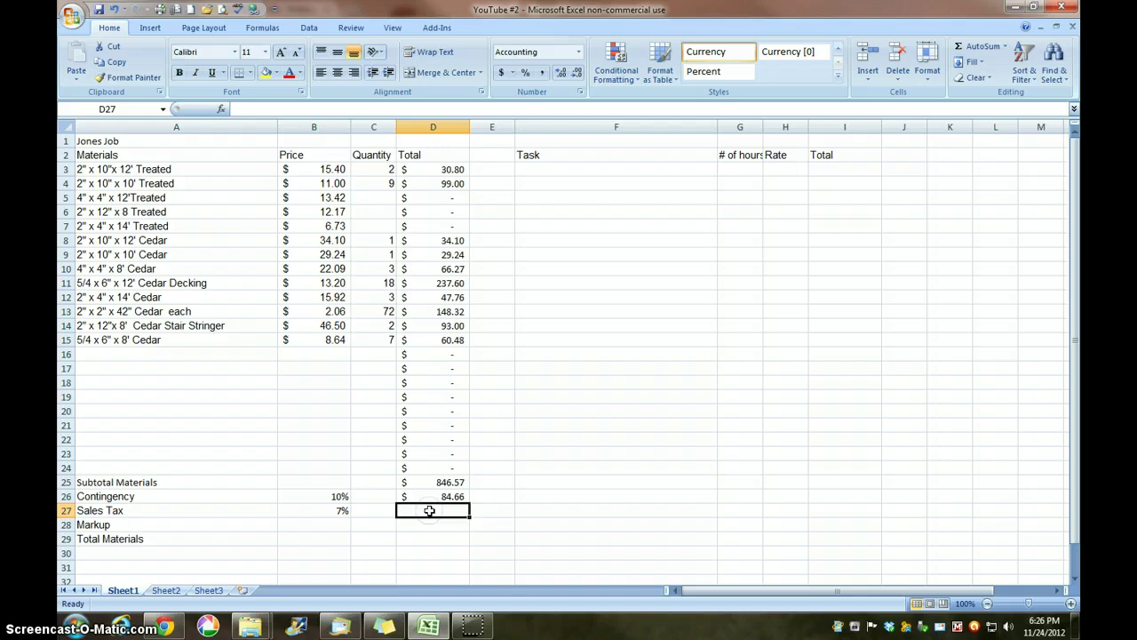
# Step: Set the sales tax in D27 to =SUM(D25:D26)*B27, showing $65.19
pyautogui.click(984, 49)
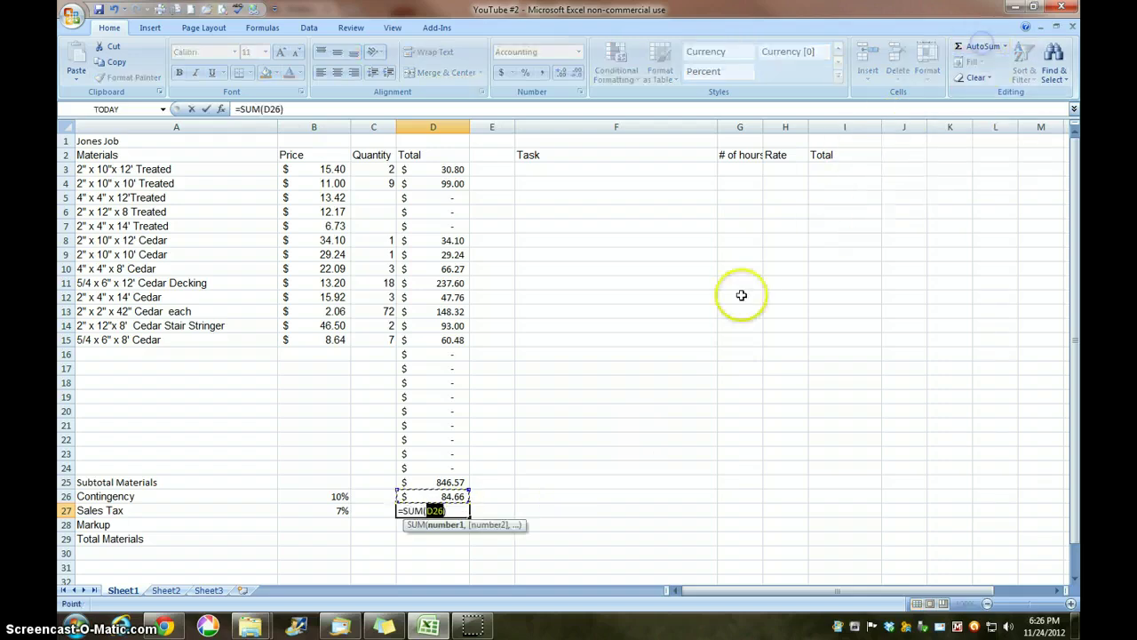
pyautogui.click(433, 495)
pyautogui.moveTo(446, 482); pyautogui.dragTo(446, 494)
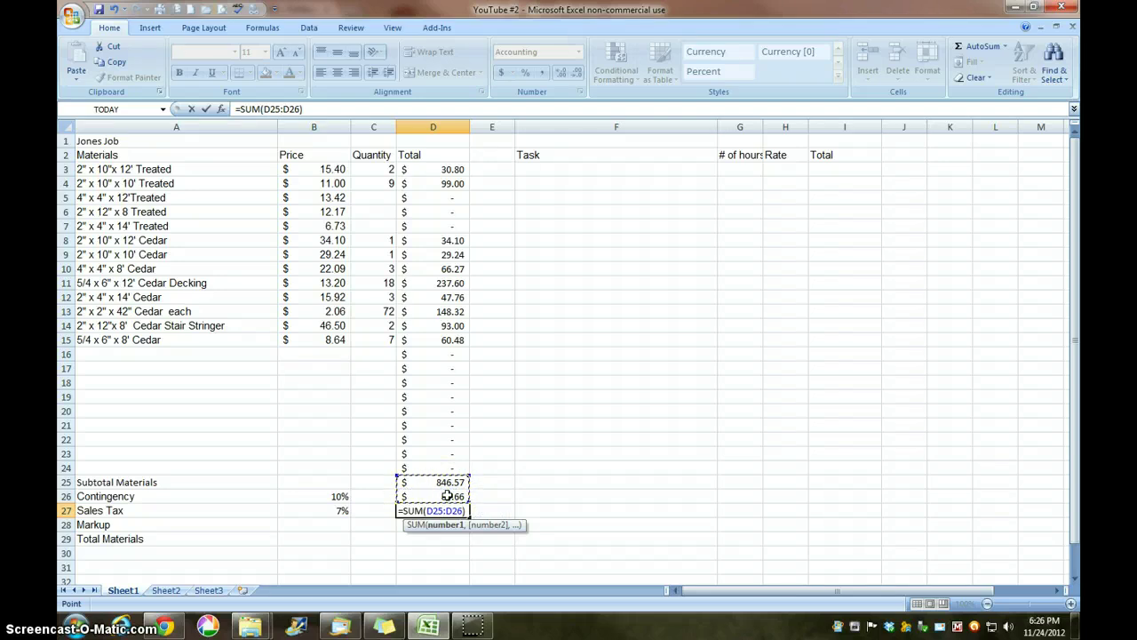
pyautogui.click(306, 110)
pyautogui.click(291, 108)
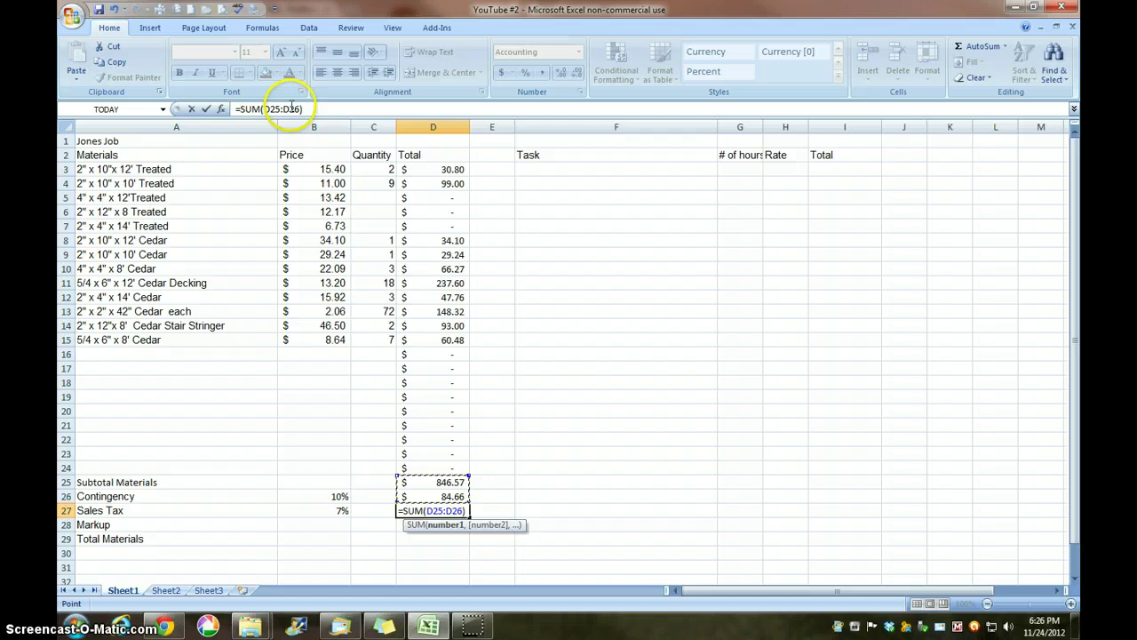
pyautogui.click(305, 109)
pyautogui.click(307, 109)
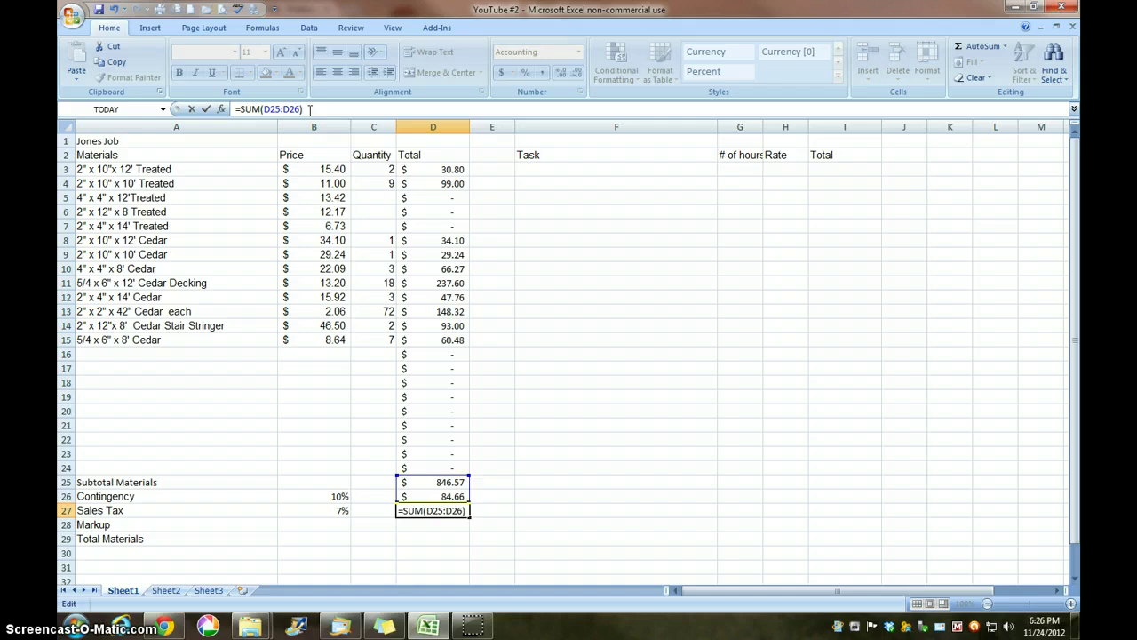
pyautogui.click(336, 508)
pyautogui.press('Return')
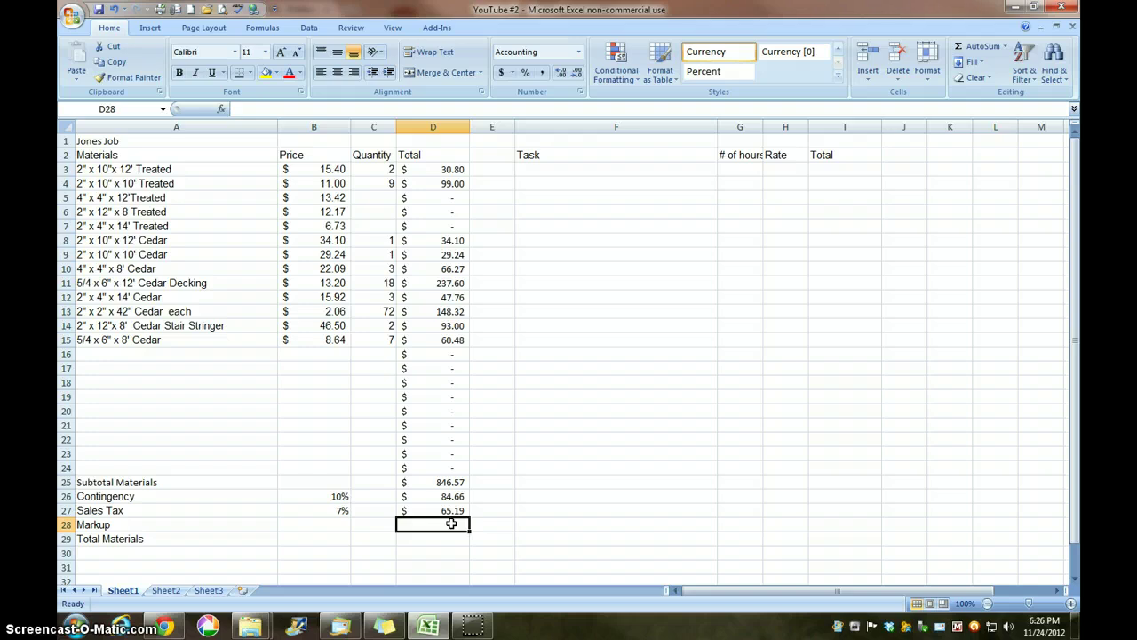
# Step: Set the markup in D28 to =SUM(D25:D27)*B28 with a 20% rate, giving $199.28
pyautogui.click(983, 53)
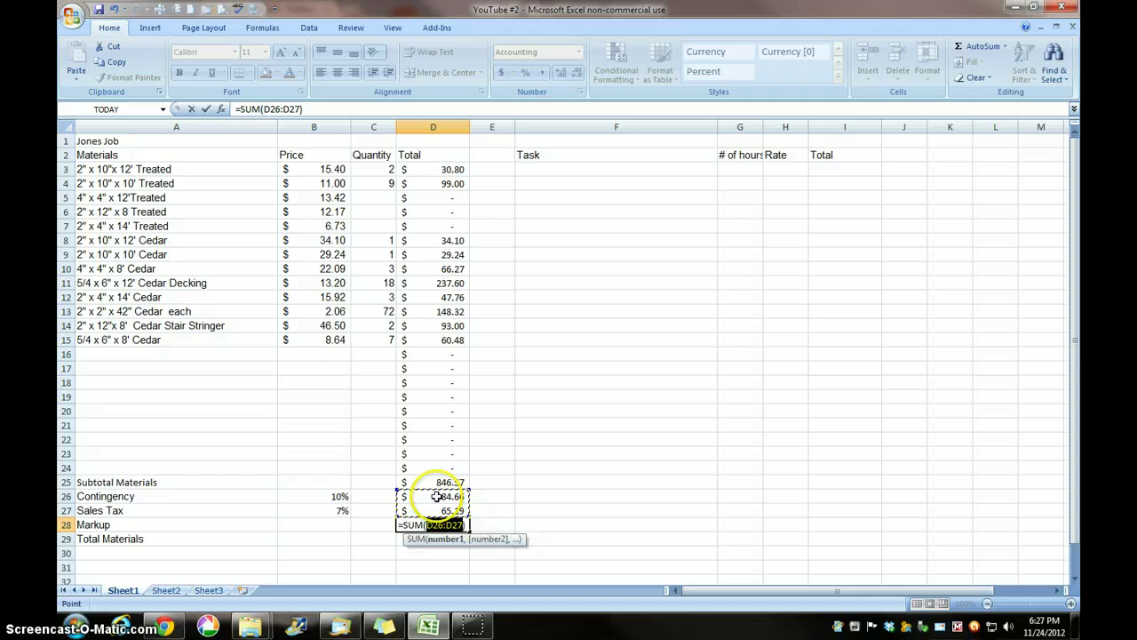
pyautogui.moveTo(452, 481); pyautogui.dragTo(453, 511)
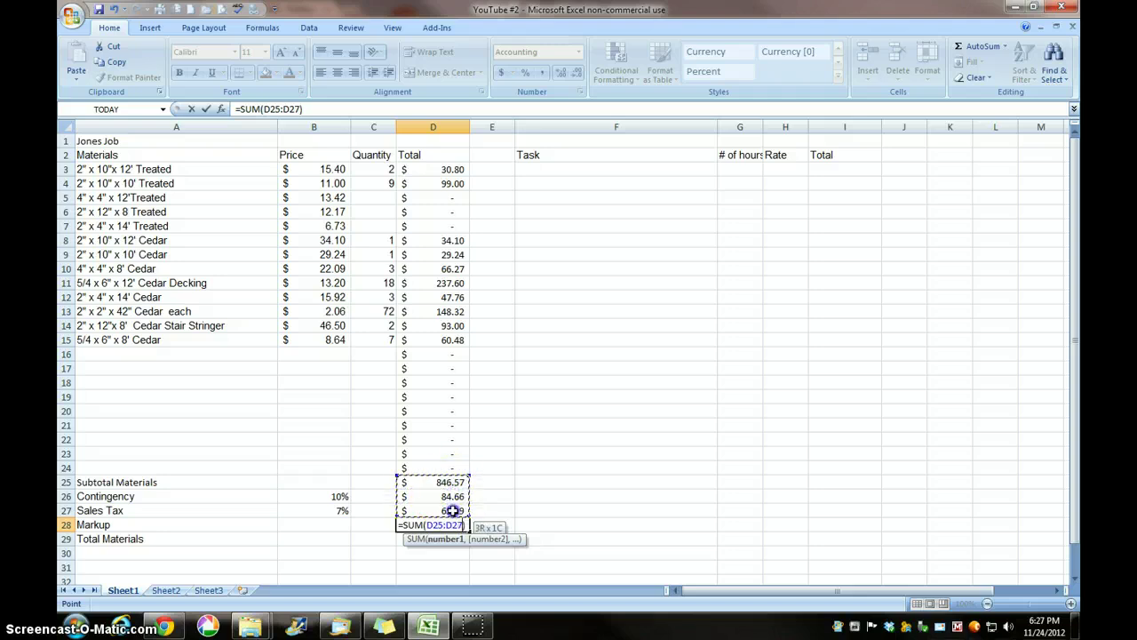
pyautogui.click(307, 109)
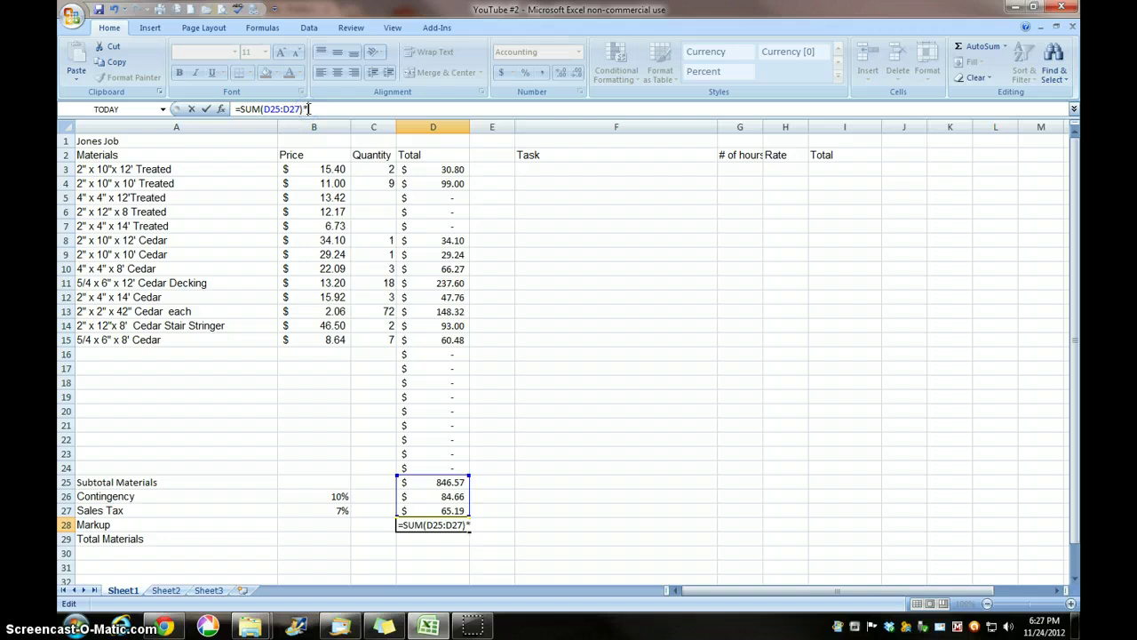
pyautogui.click(332, 524)
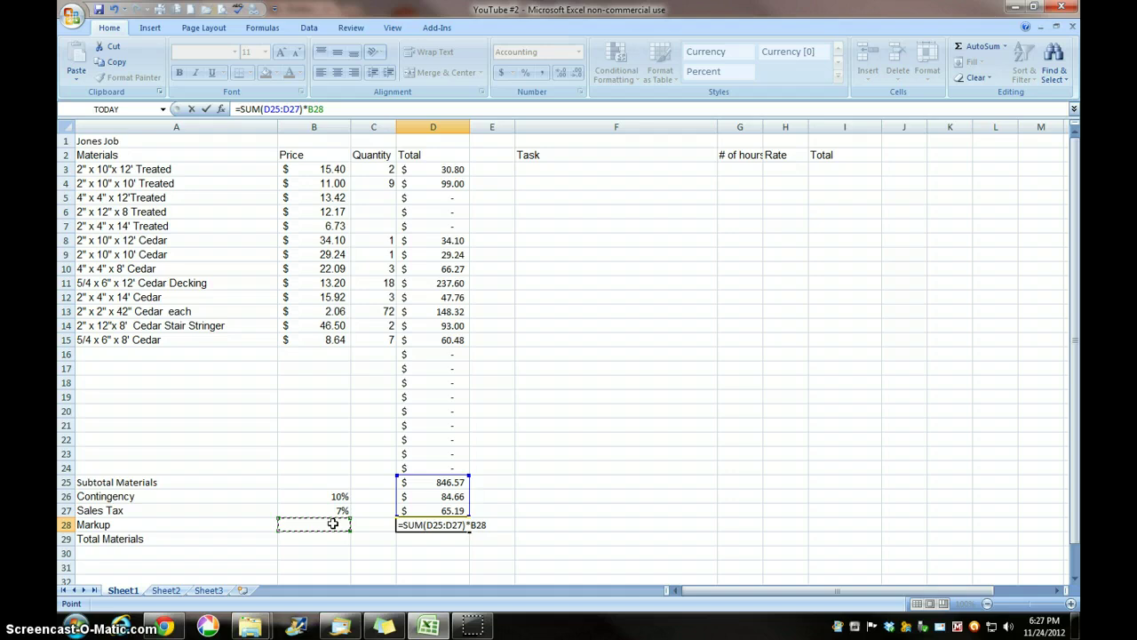
pyautogui.press('Return')
pyautogui.click(333, 524)
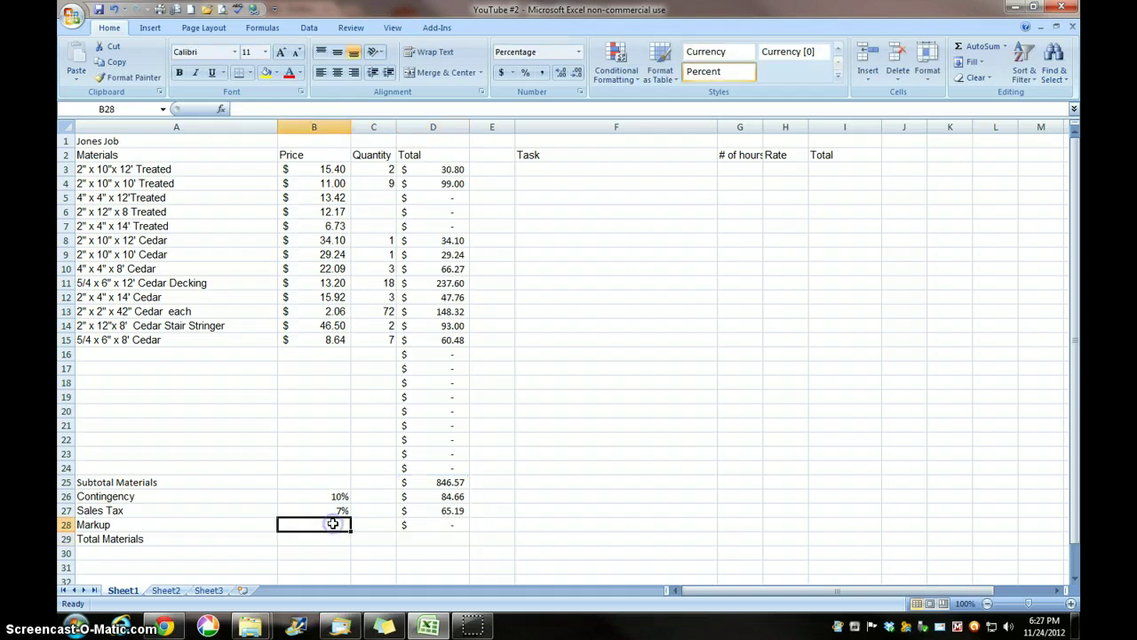
pyautogui.write('20')
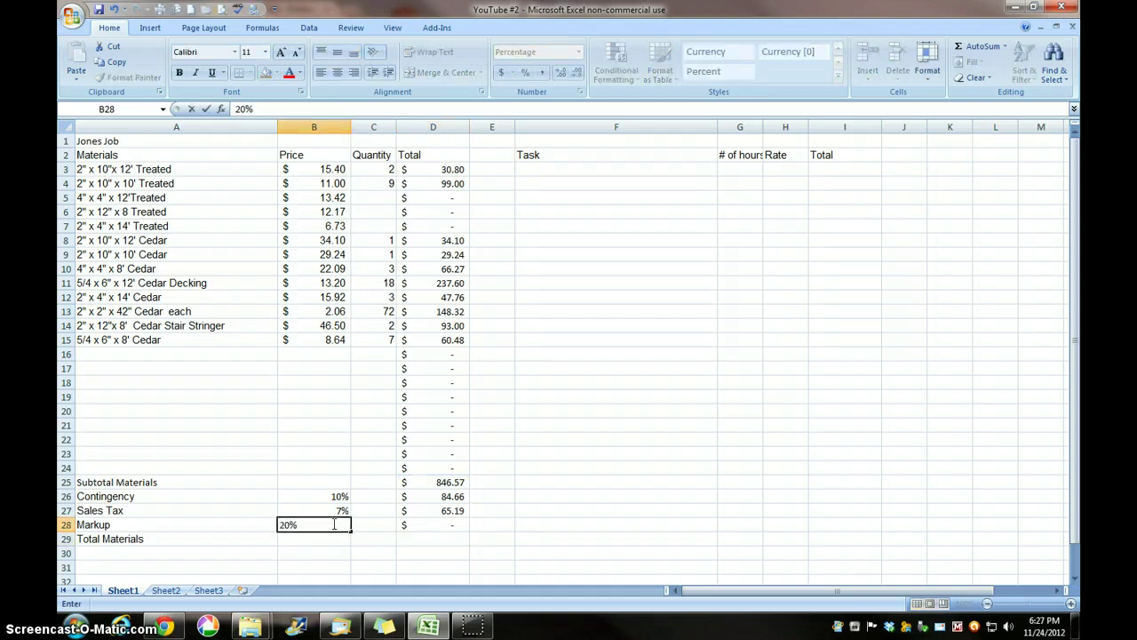
pyautogui.write('0')
pyautogui.press('Return')
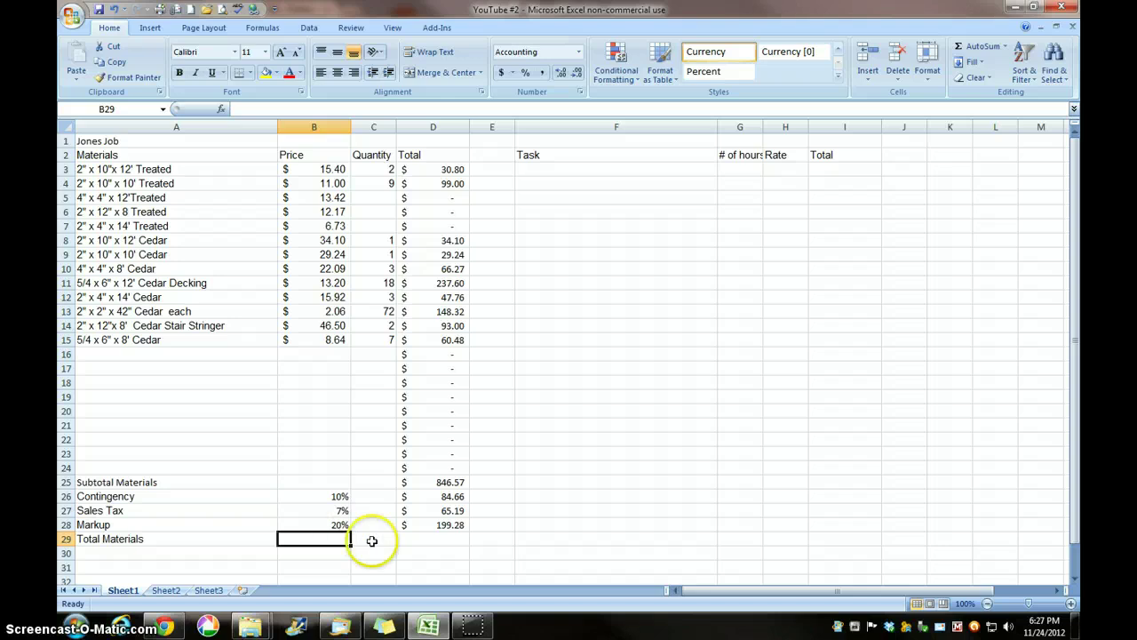
# Step: Total Materials in D29 with =SUM(D25:D28), showing $1,195.70
pyautogui.click(433, 538)
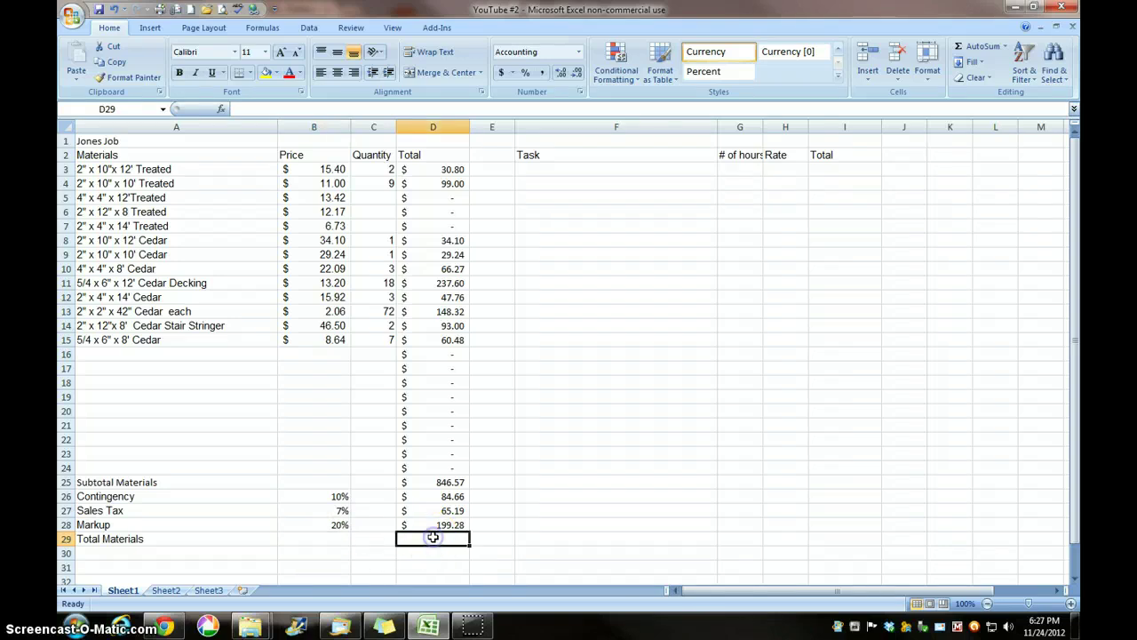
pyautogui.click(980, 46)
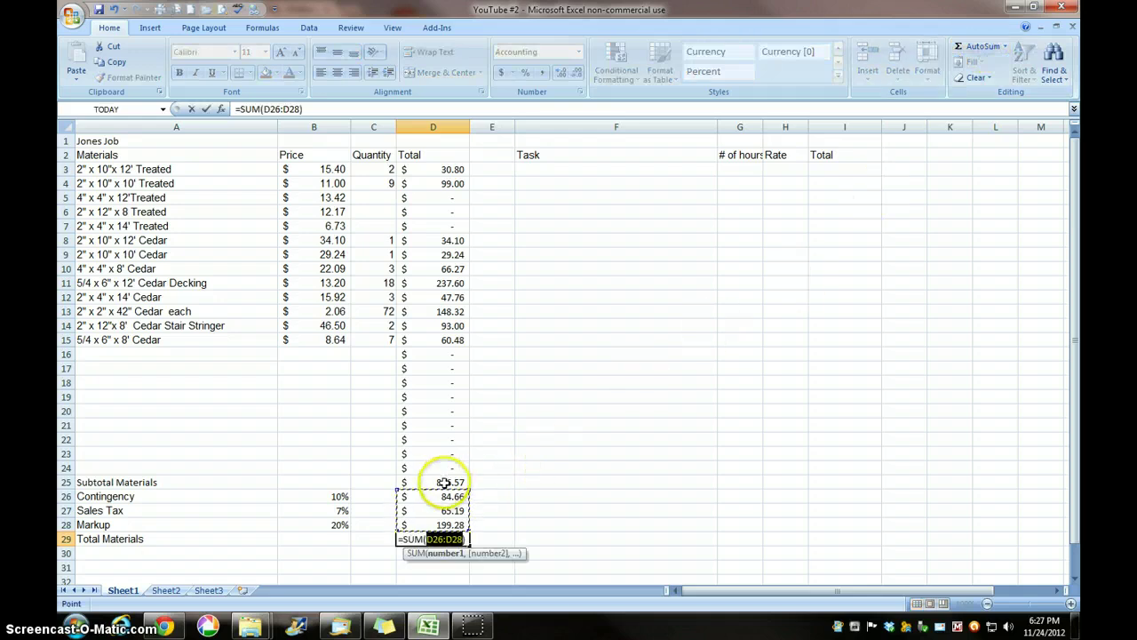
pyautogui.moveTo(444, 481); pyautogui.dragTo(444, 524)
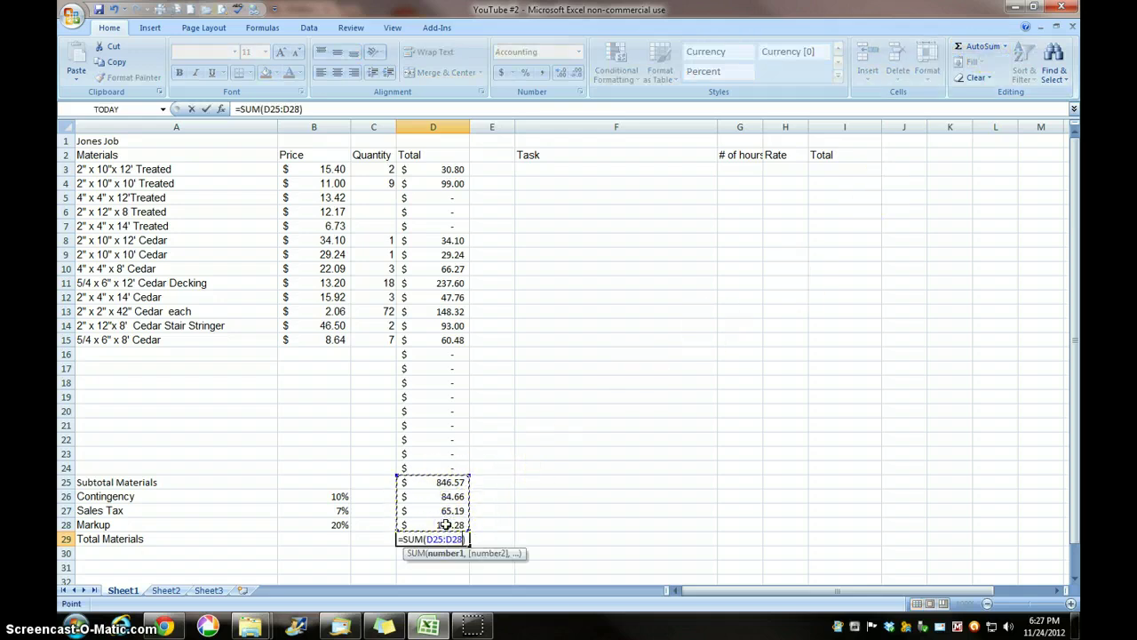
pyautogui.press('Return')
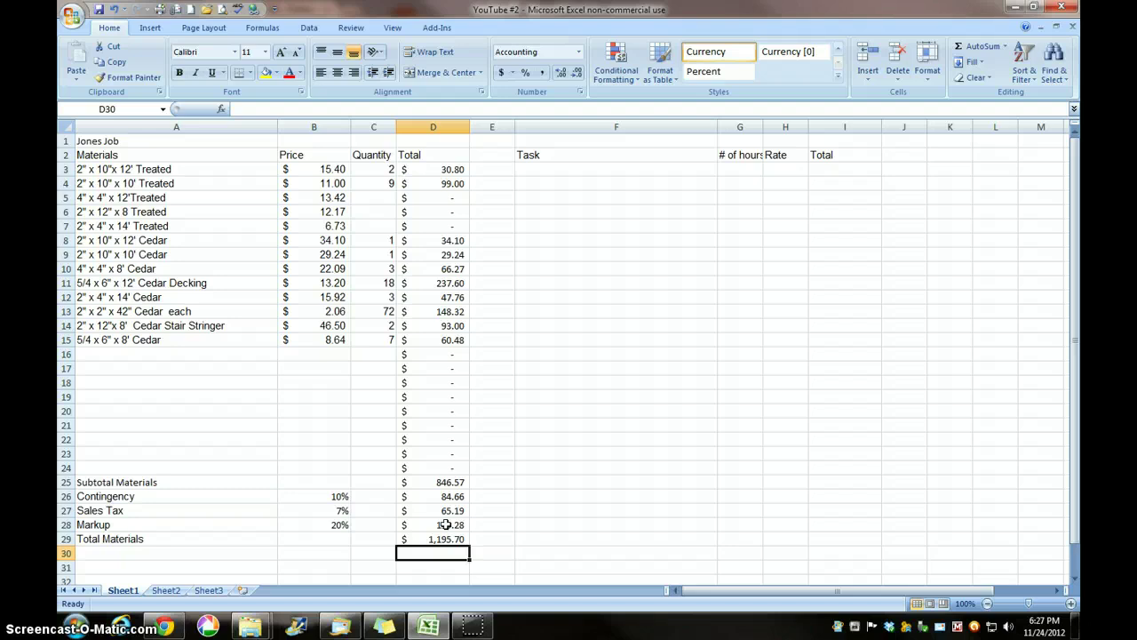
# Step: Copy the labor tasks and hours from Sheet2 into Sheet1 starting at F3
pyautogui.click(167, 592)
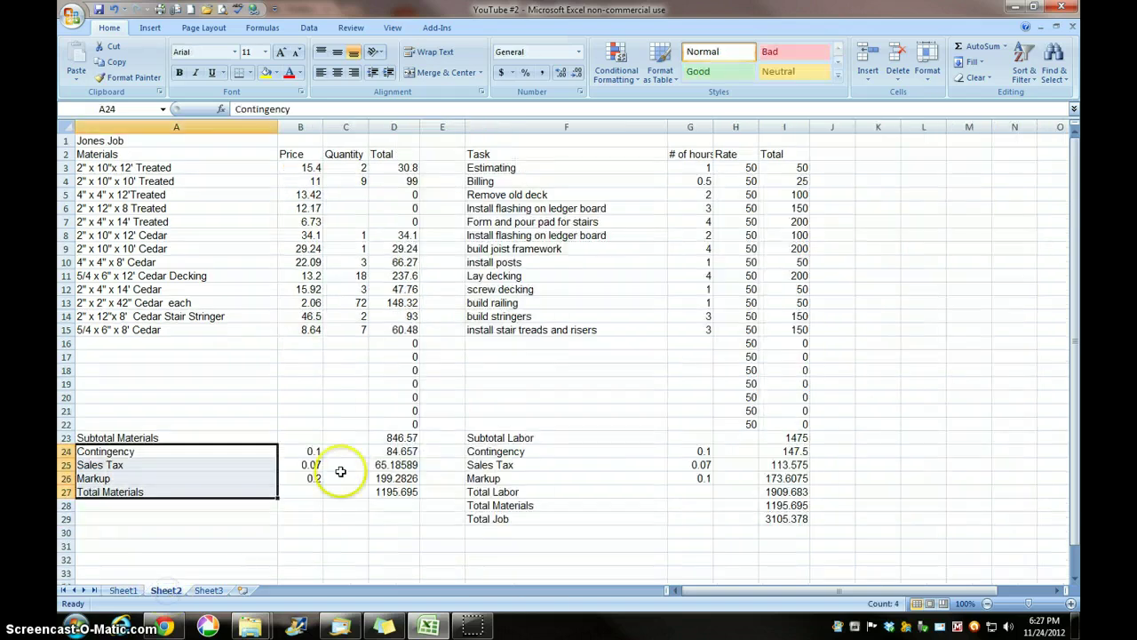
pyautogui.moveTo(484, 167); pyautogui.dragTo(514, 325)
pyautogui.moveTo(598, 335); pyautogui.dragTo(698, 419)
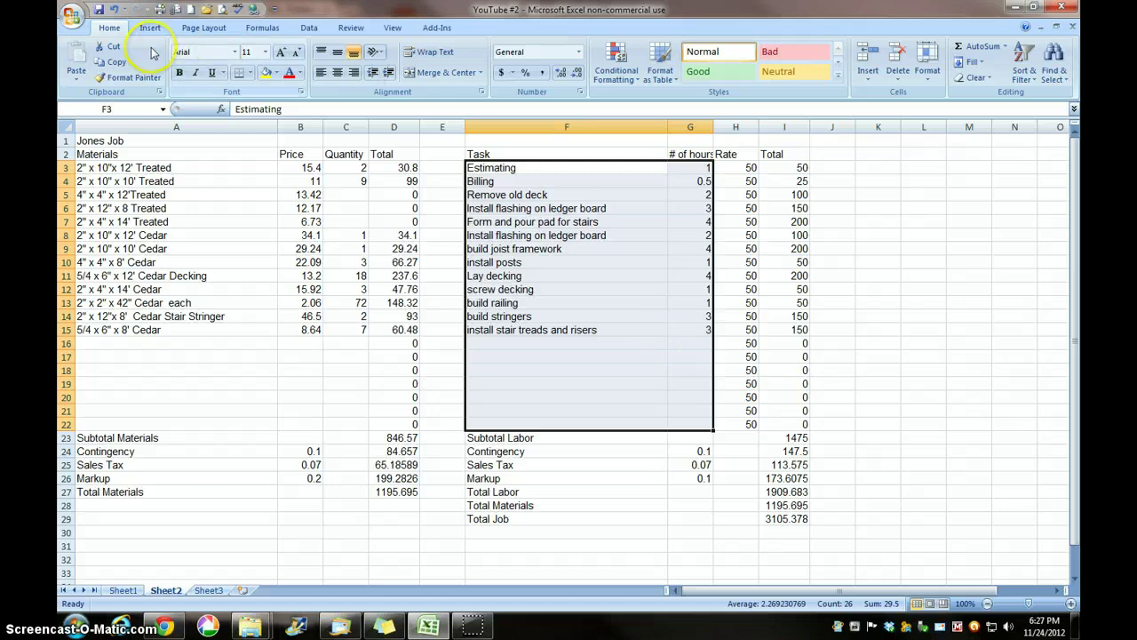
pyautogui.click(111, 62)
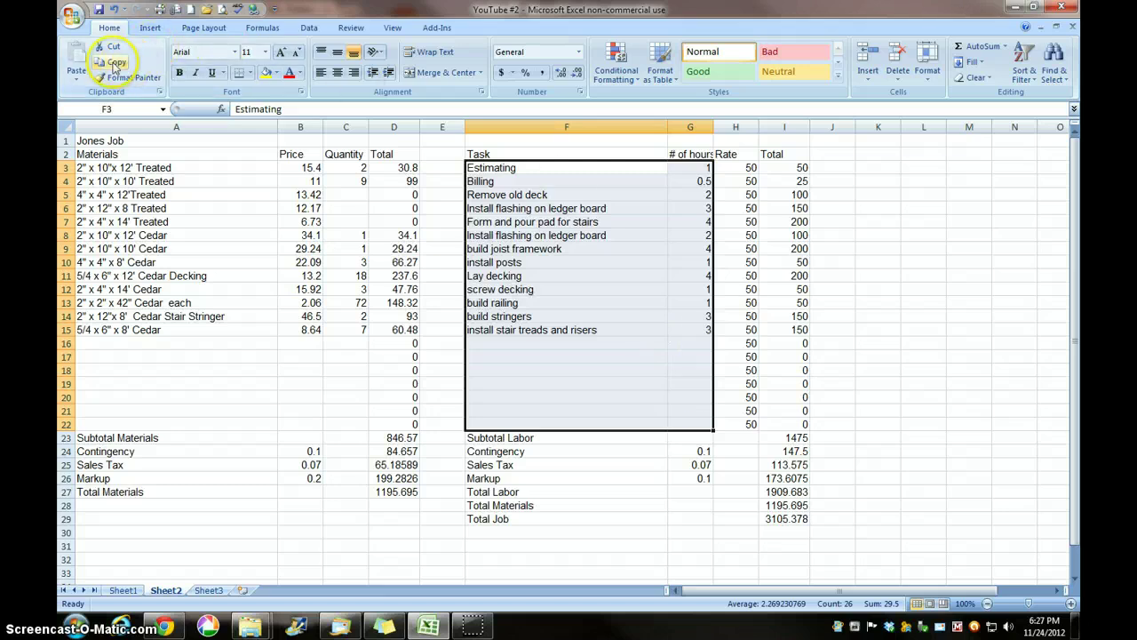
pyautogui.click(122, 590)
pyautogui.click(563, 173)
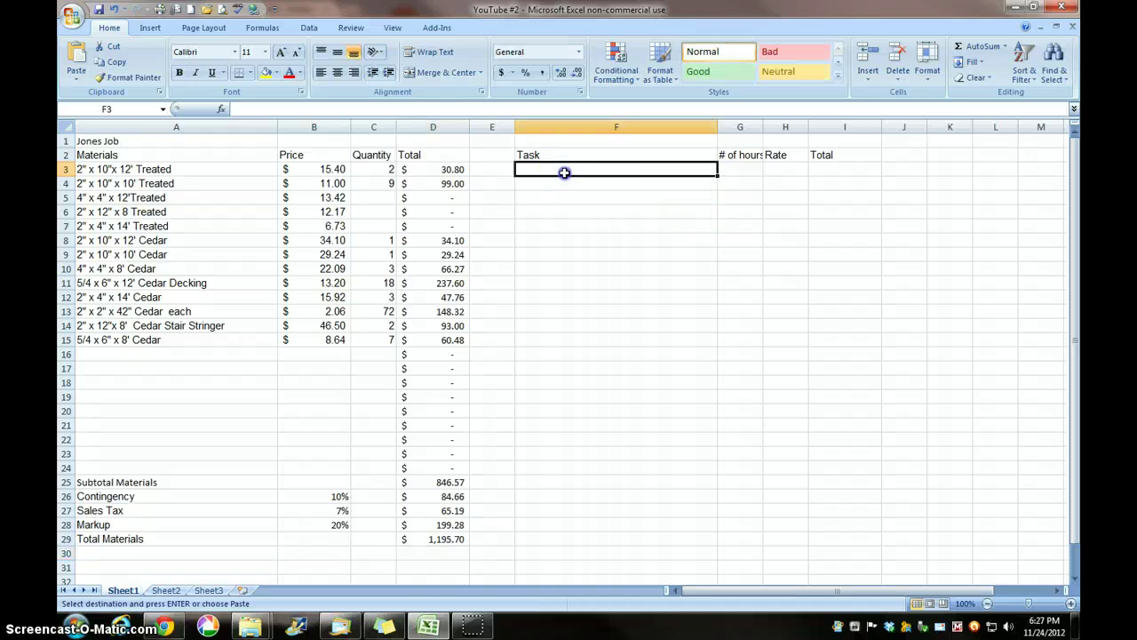
pyautogui.click(76, 55)
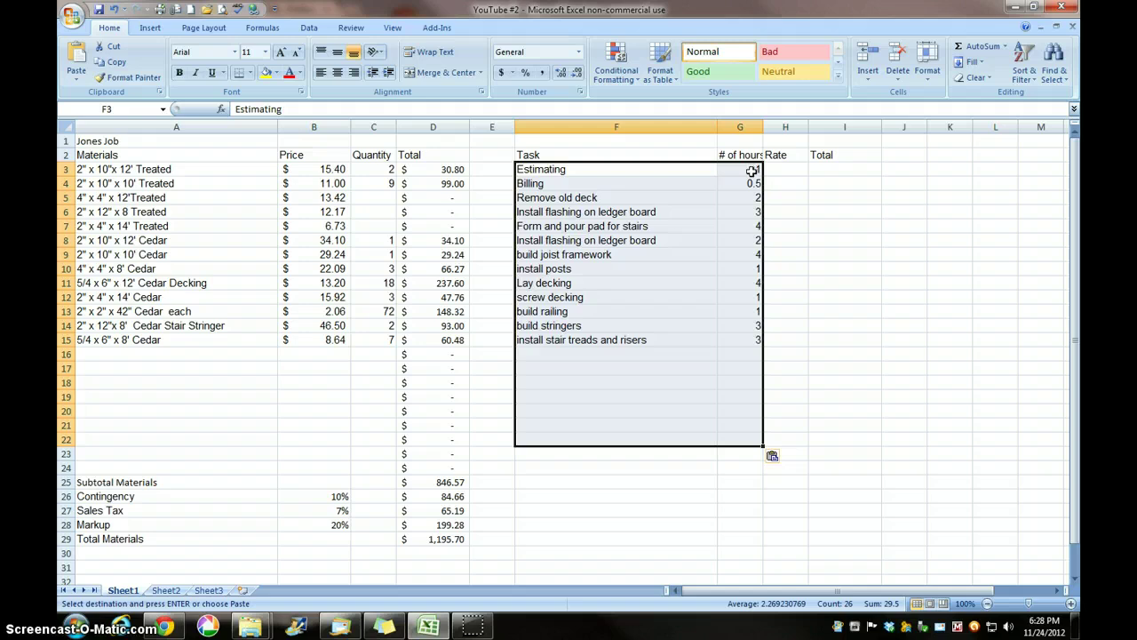
# Step: Enter a 50 rate in H3 in accounting format and fill $50.00 down to H24
pyautogui.click(793, 167)
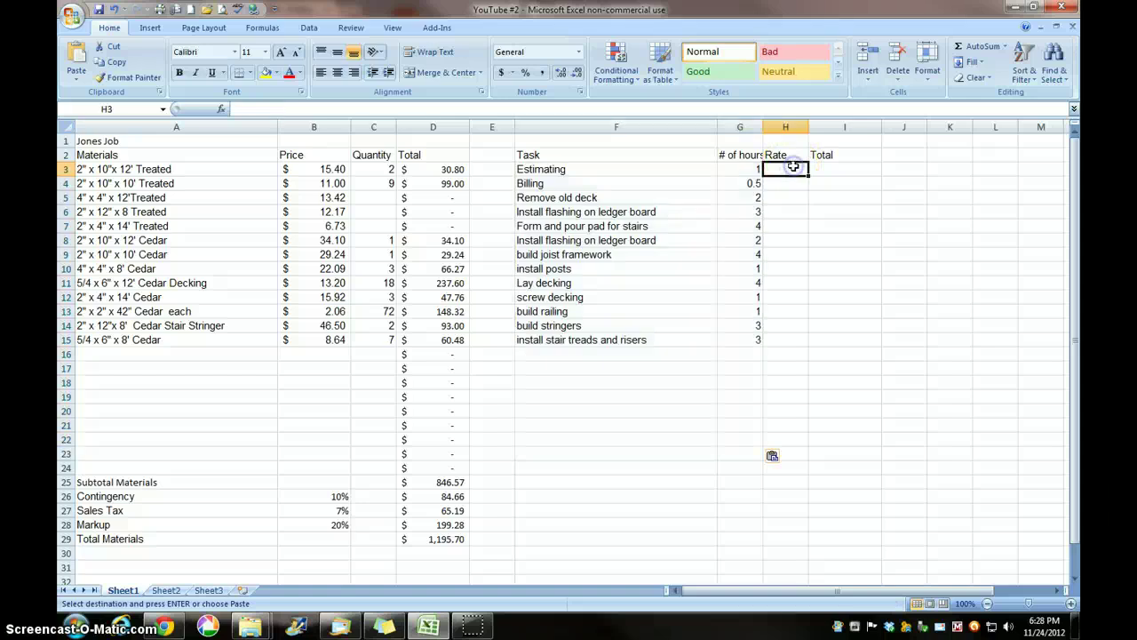
pyautogui.write('50')
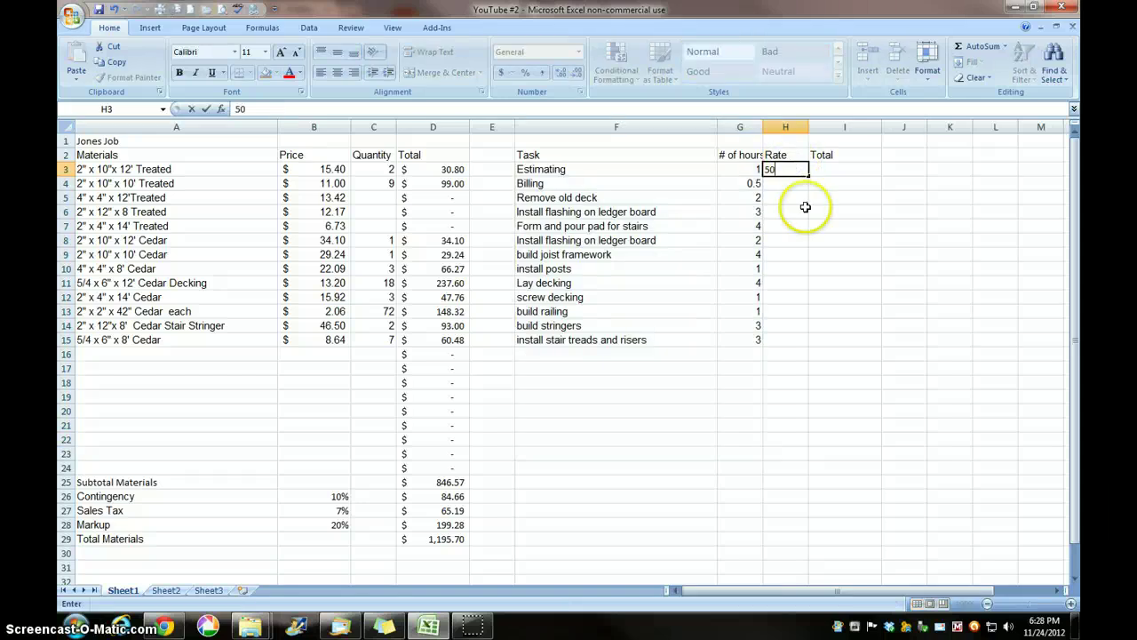
pyautogui.click(804, 210)
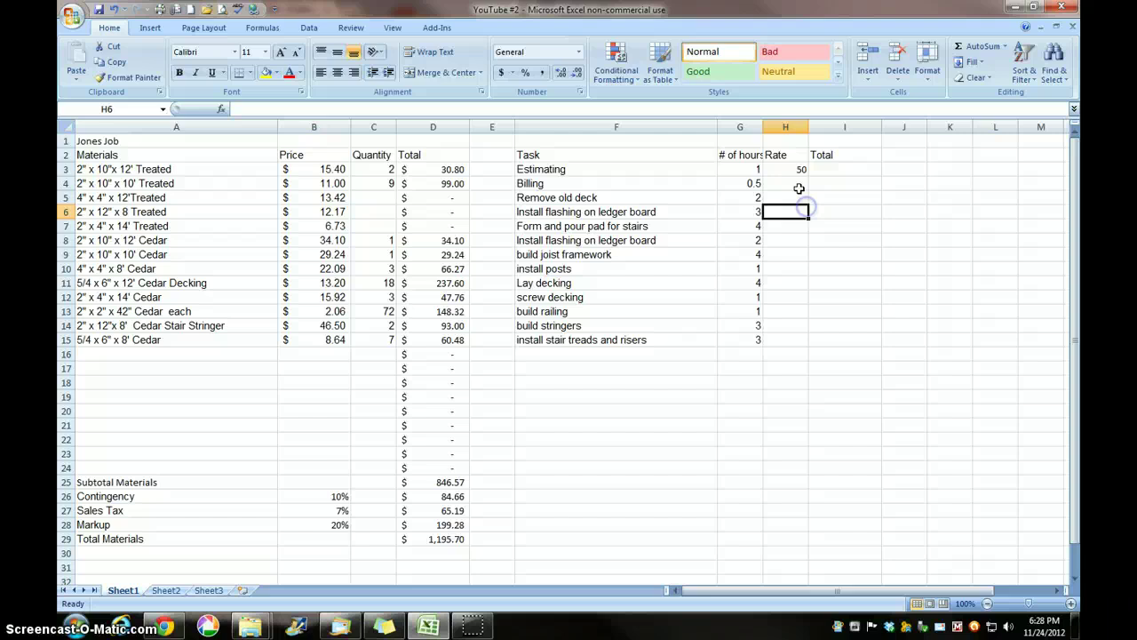
pyautogui.click(790, 171)
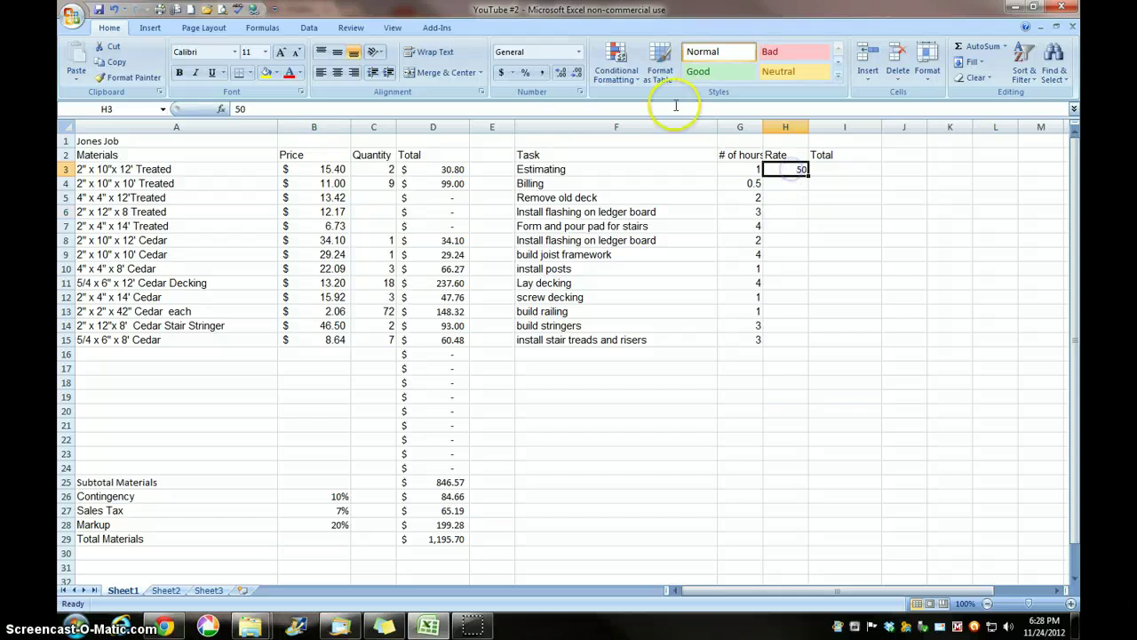
pyautogui.click(502, 73)
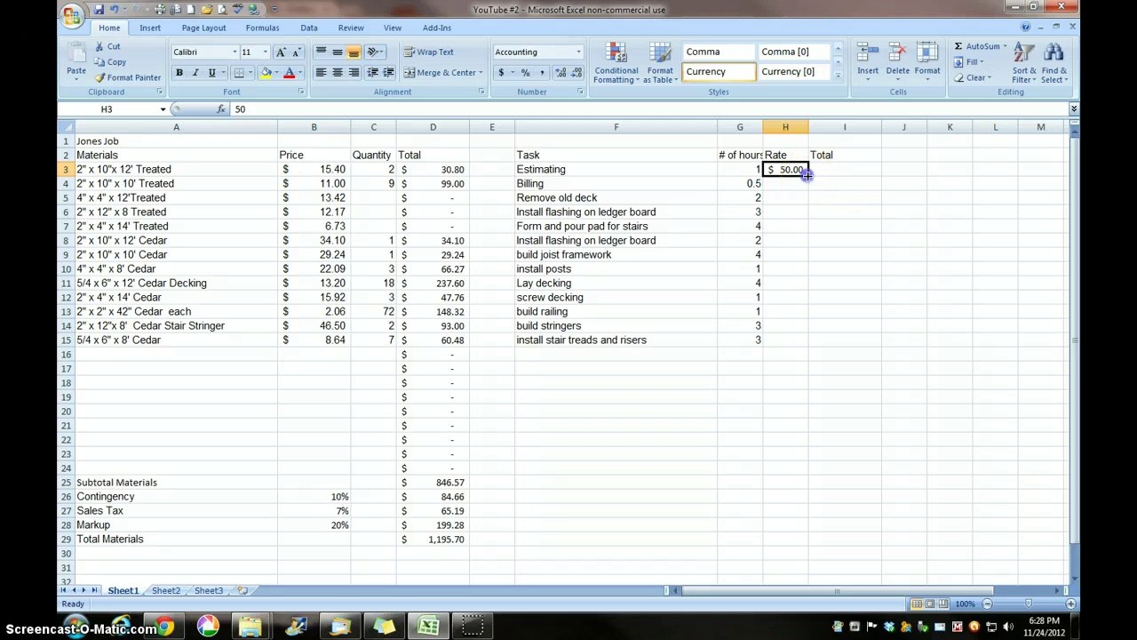
pyautogui.moveTo(806, 175); pyautogui.dragTo(818, 470)
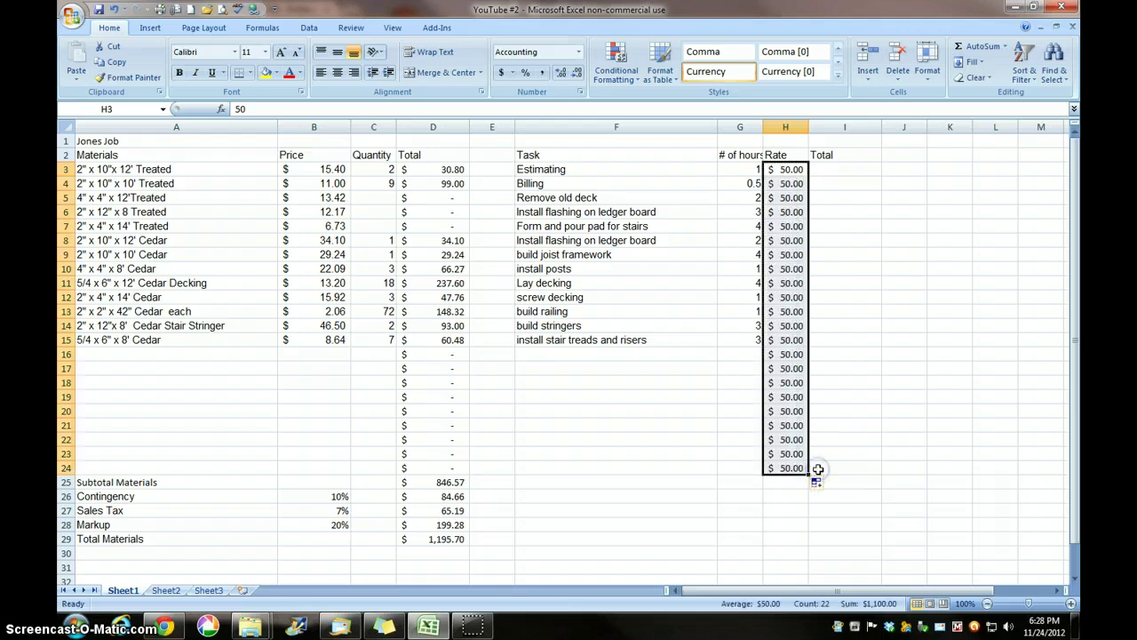
pyautogui.click(851, 172)
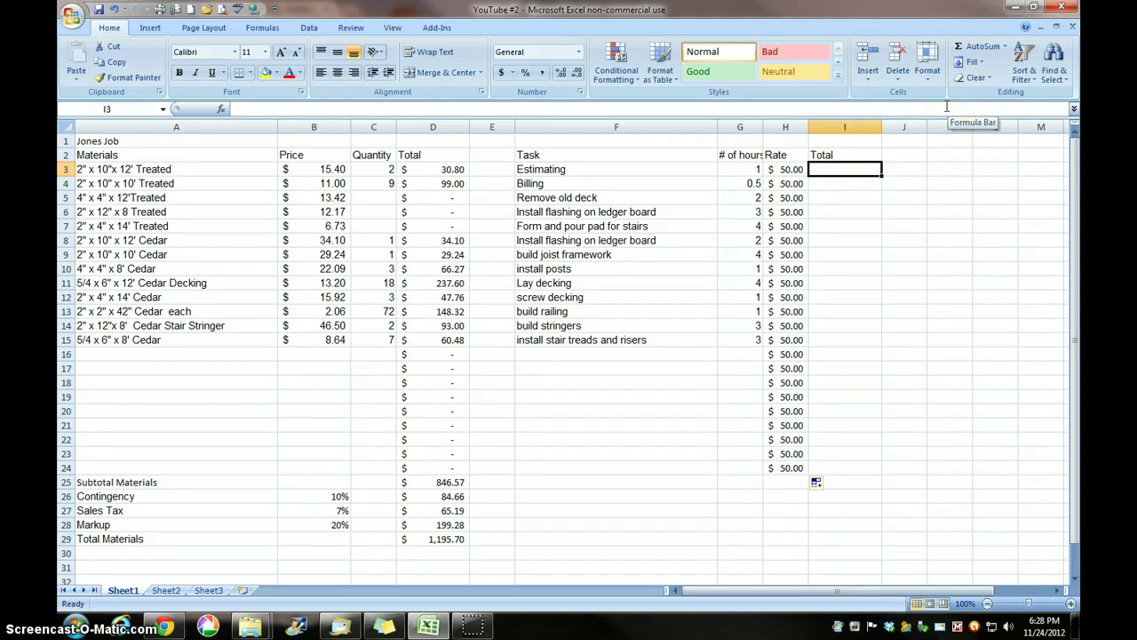
# Step: Enter =H3*G3 in I3 and fill the labor total formula down to I24
pyautogui.write('=')
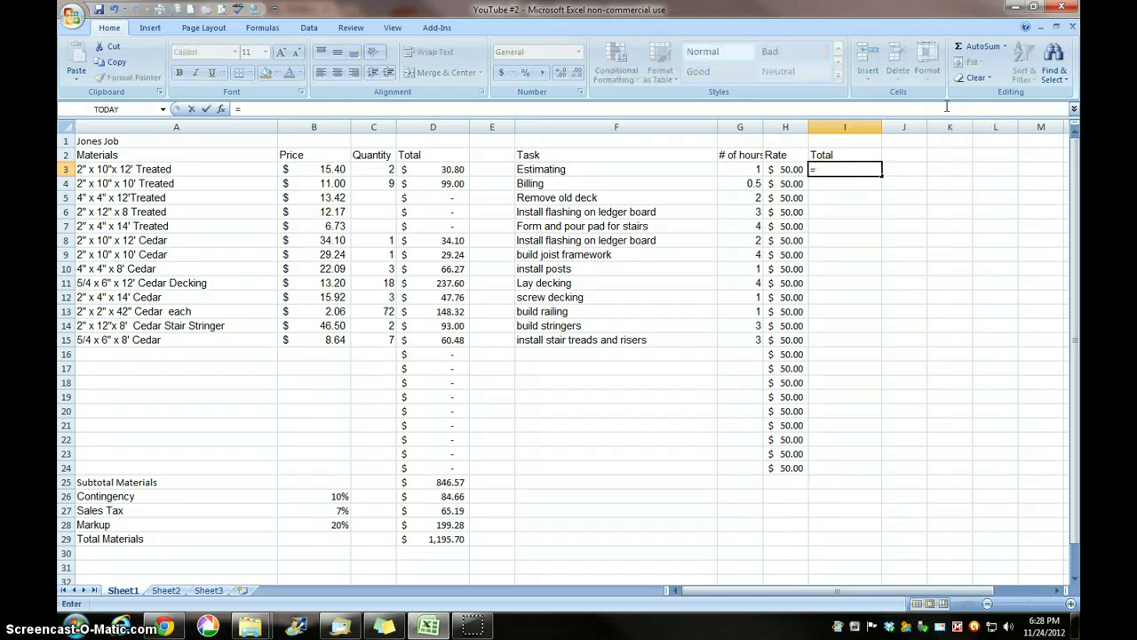
pyautogui.click(785, 170)
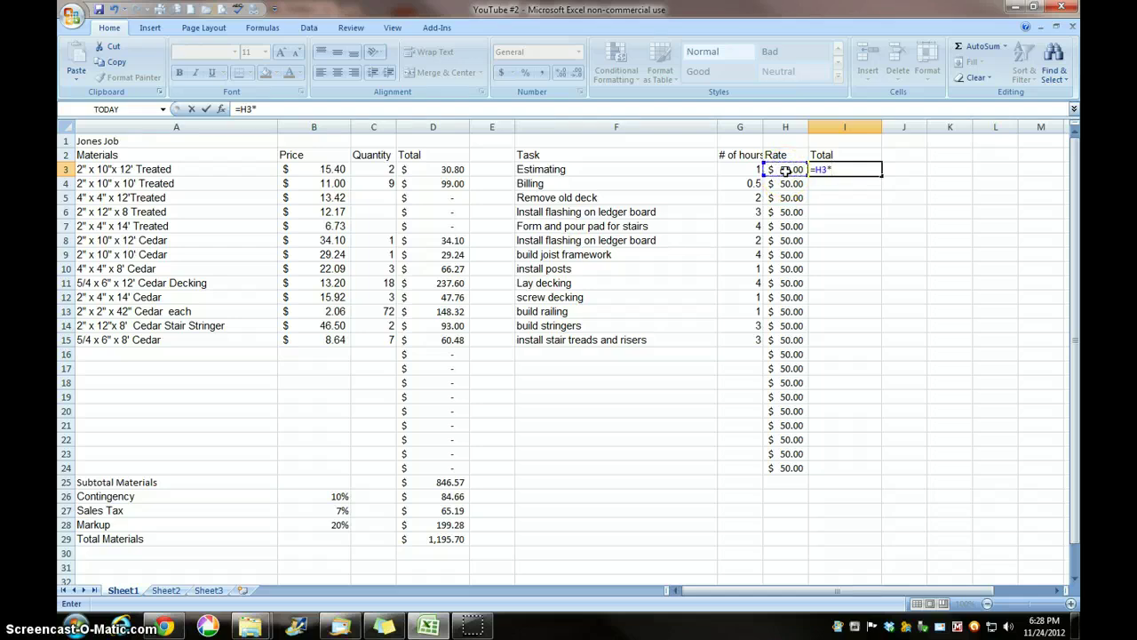
pyautogui.write('*')
pyautogui.click(751, 170)
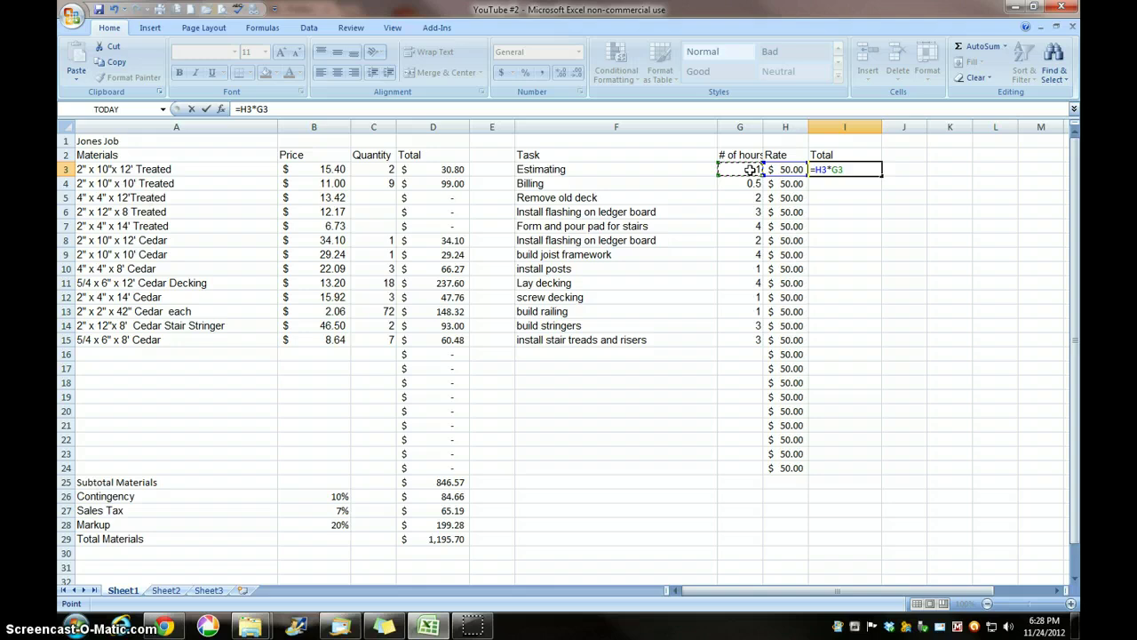
pyautogui.press('Return')
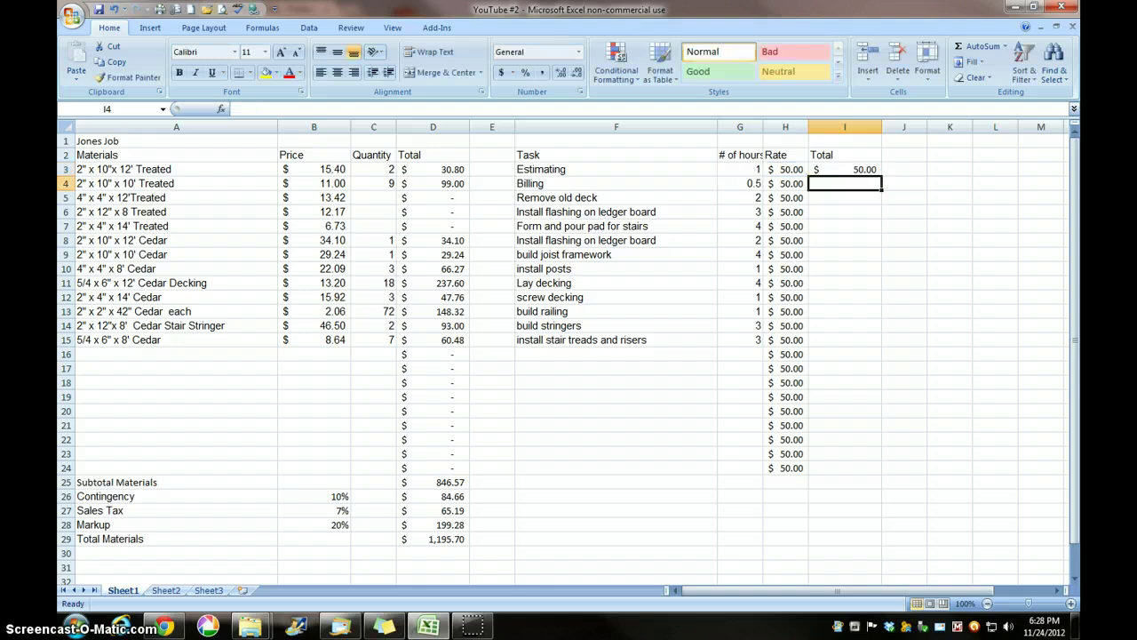
pyautogui.click(868, 169)
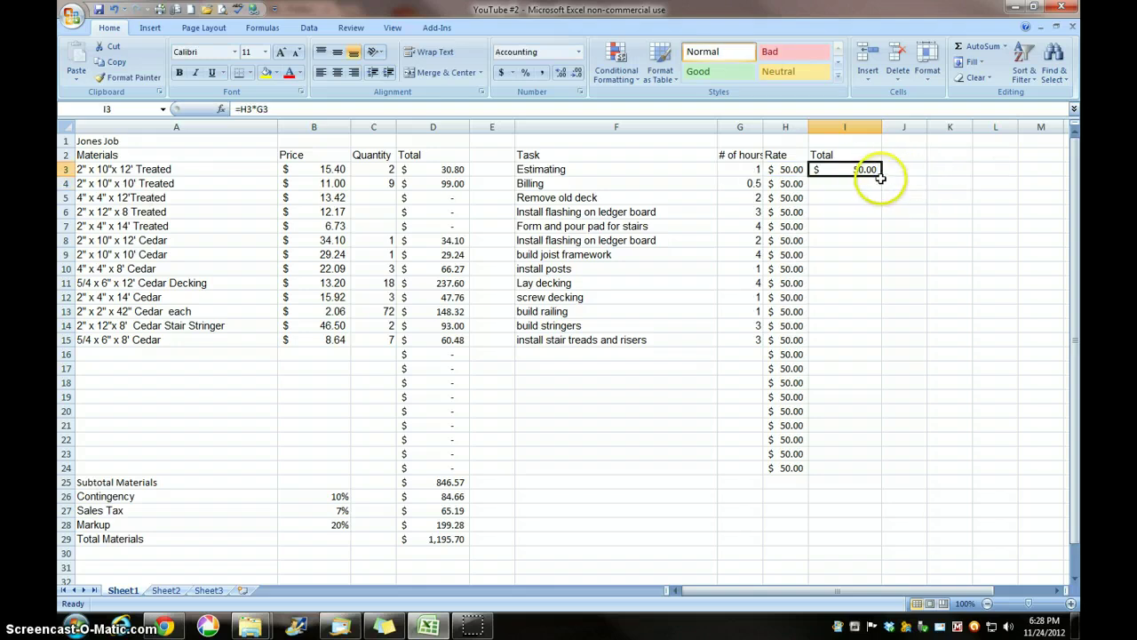
pyautogui.moveTo(891, 280); pyautogui.dragTo(891, 469)
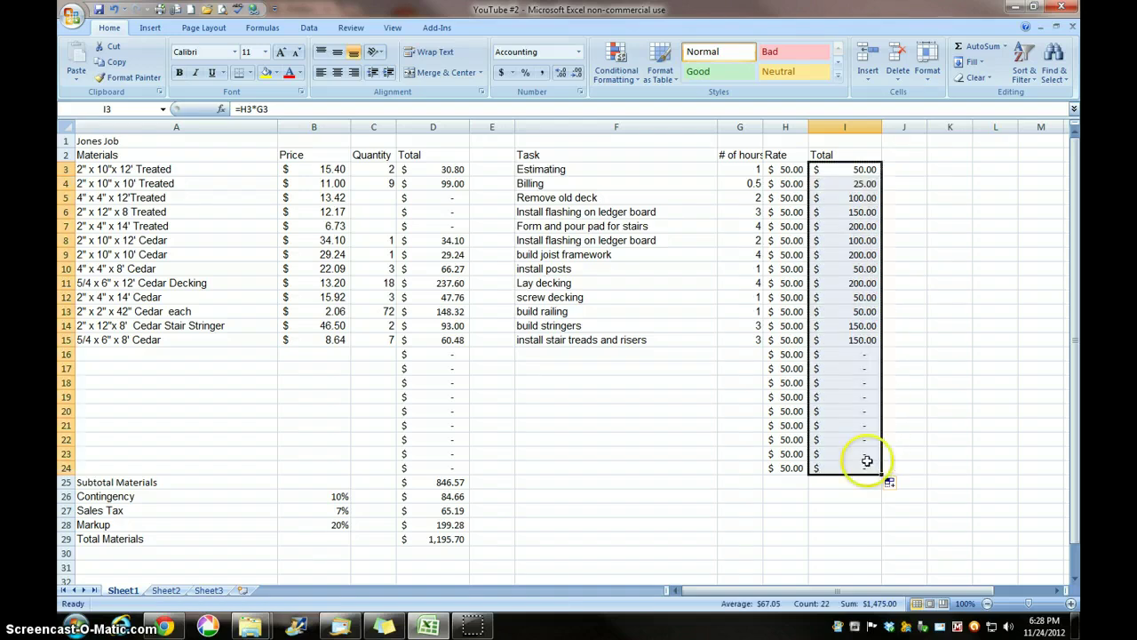
# Step: Copy the Subtotal Labor through Total Job labels from Sheet2 into Sheet1's F25:F31
pyautogui.click(843, 482)
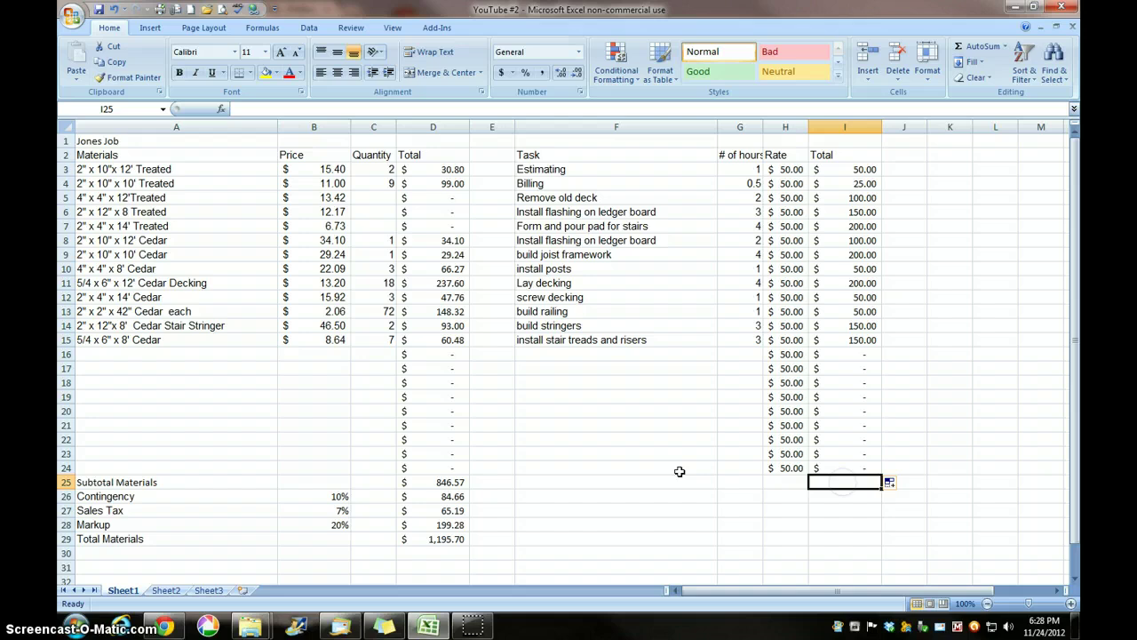
pyautogui.click(584, 485)
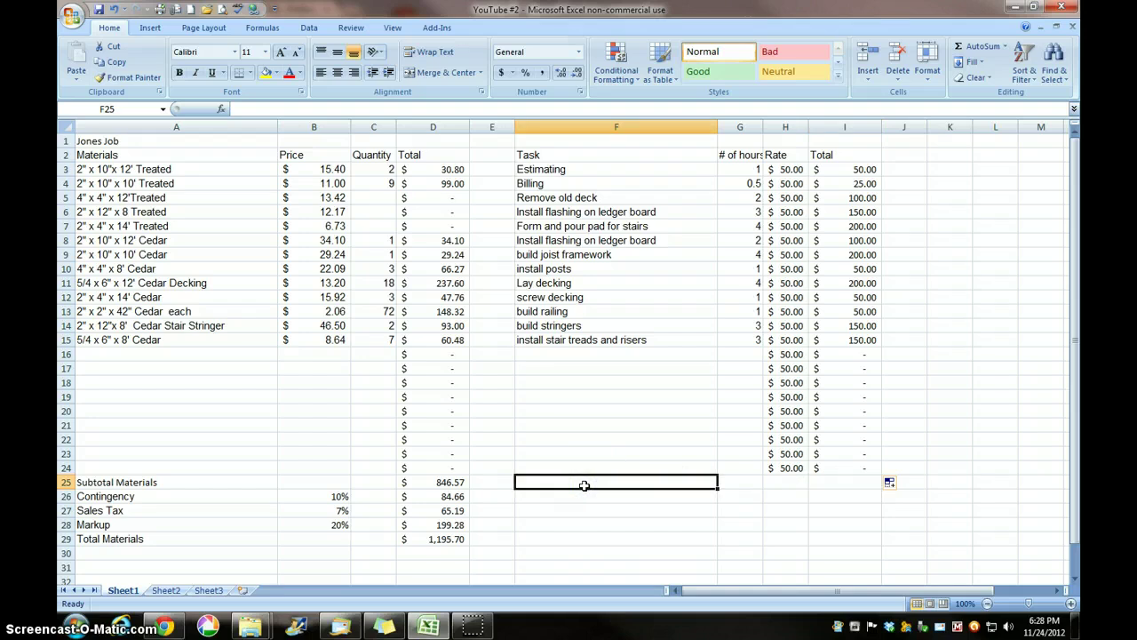
pyautogui.click(166, 590)
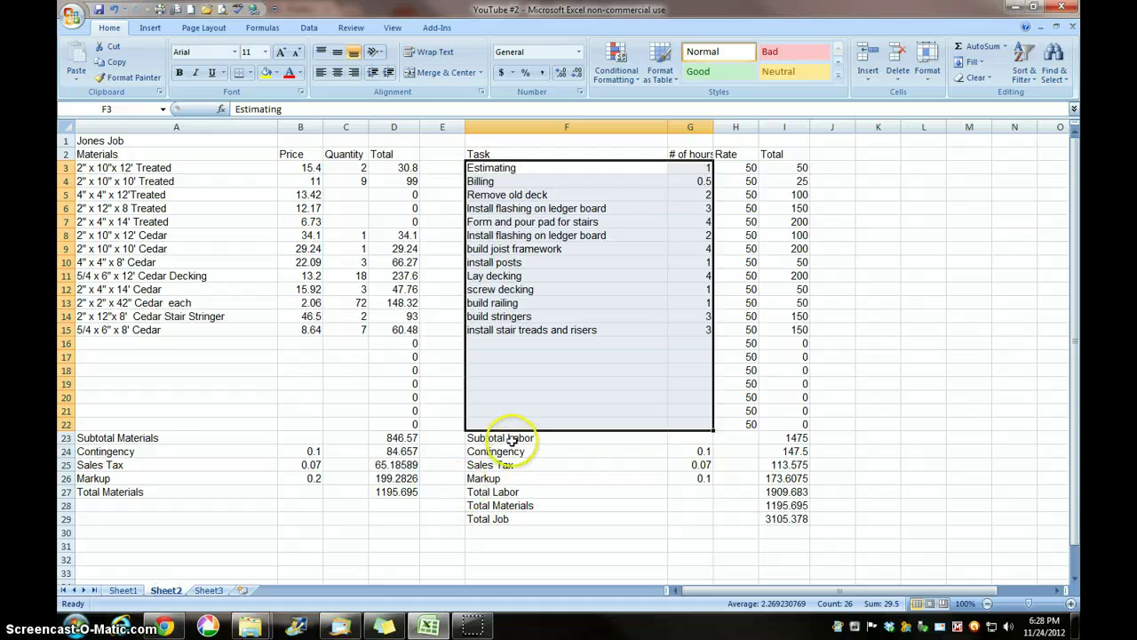
pyautogui.moveTo(508, 437); pyautogui.dragTo(518, 519)
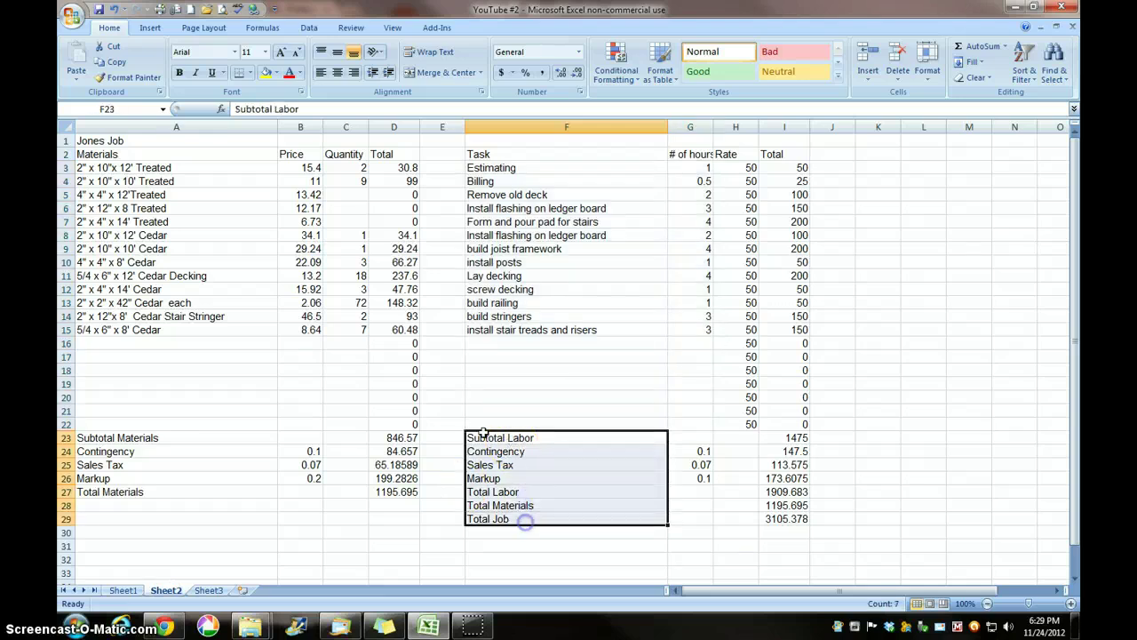
pyautogui.click(121, 65)
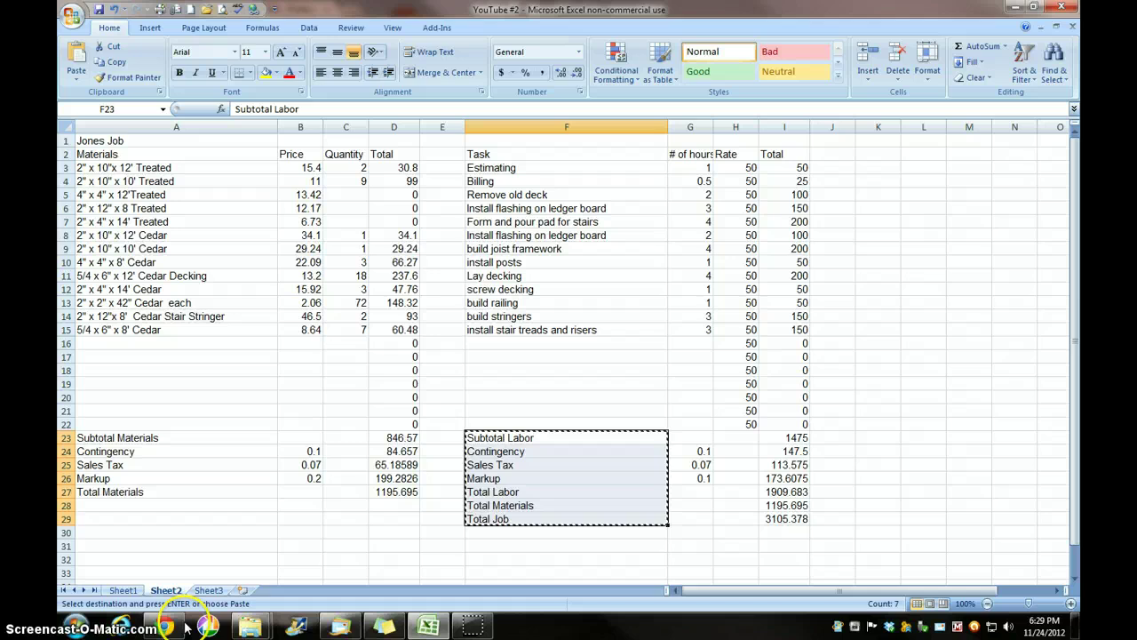
pyautogui.click(125, 590)
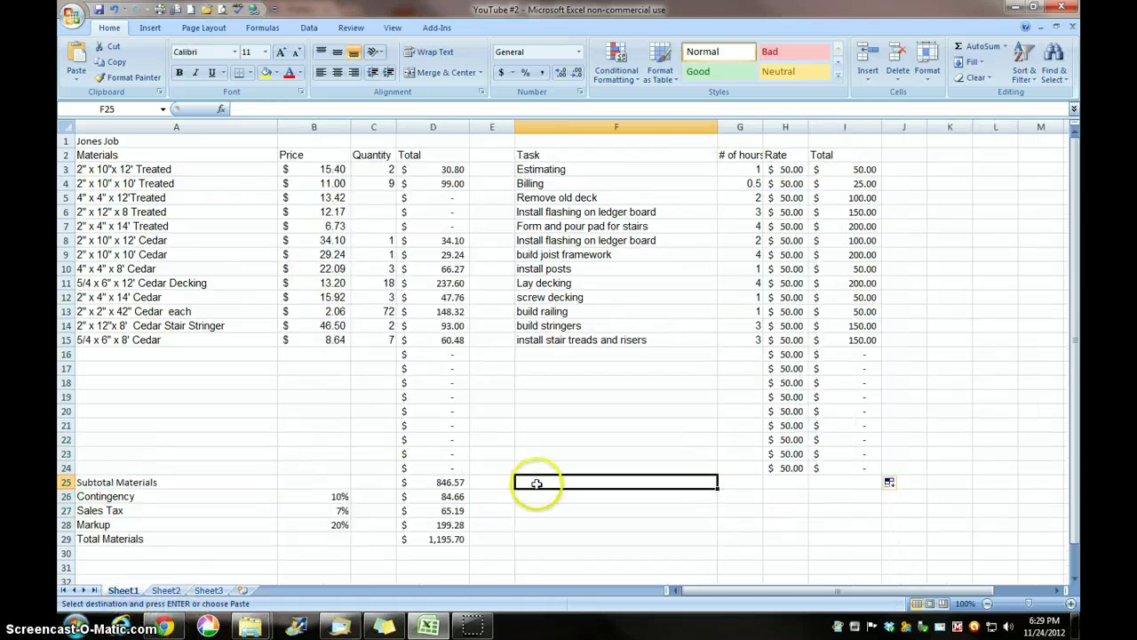
pyautogui.click(82, 64)
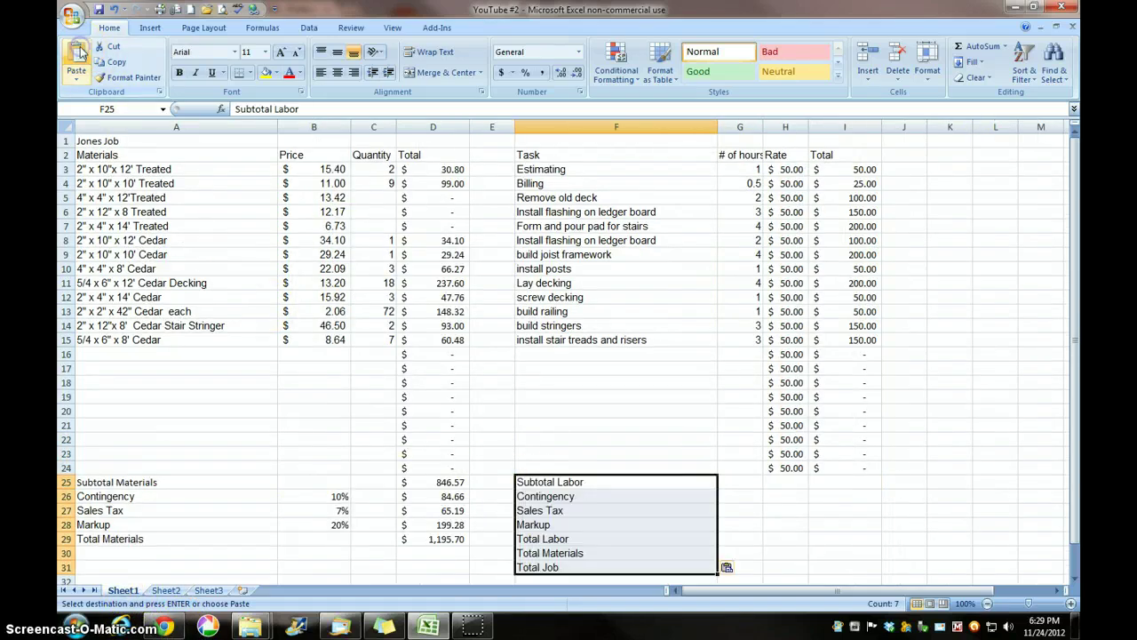
pyautogui.click(849, 480)
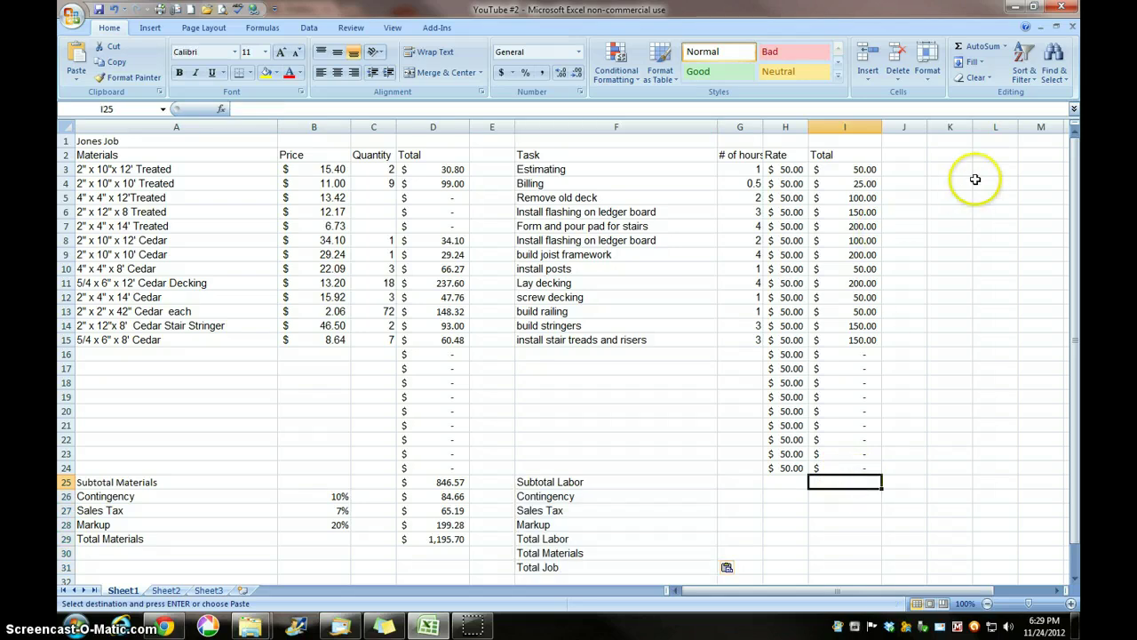
# Step: AutoSum I3:I24 into I25 for a $1,475.00 labor subtotal, cancelling a stray entry in I26
pyautogui.click(981, 47)
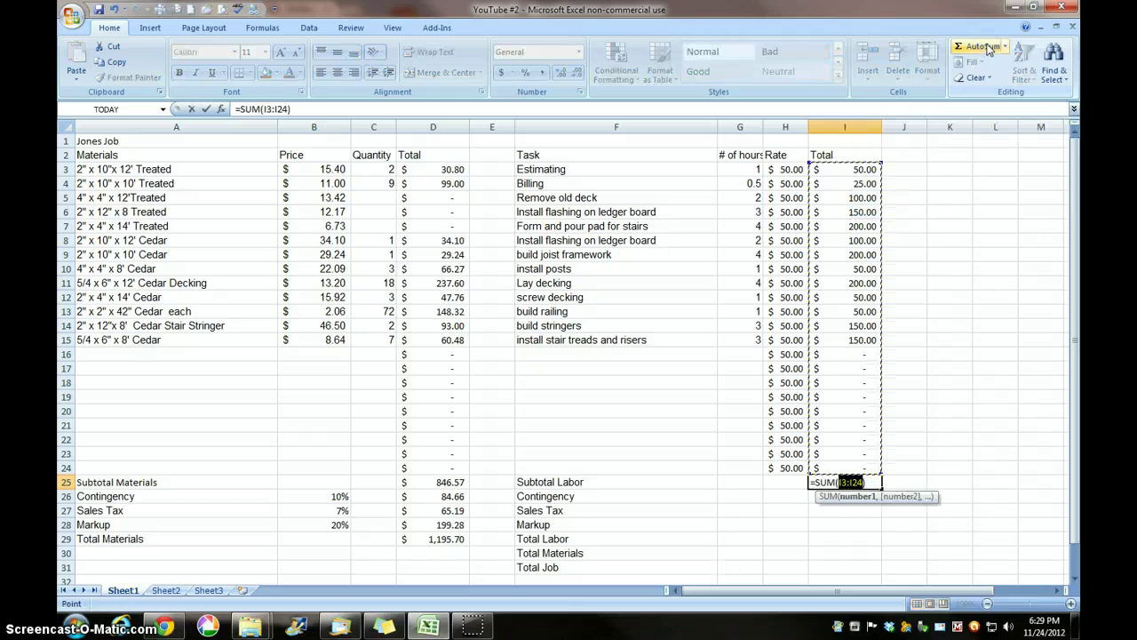
pyautogui.press('Return')
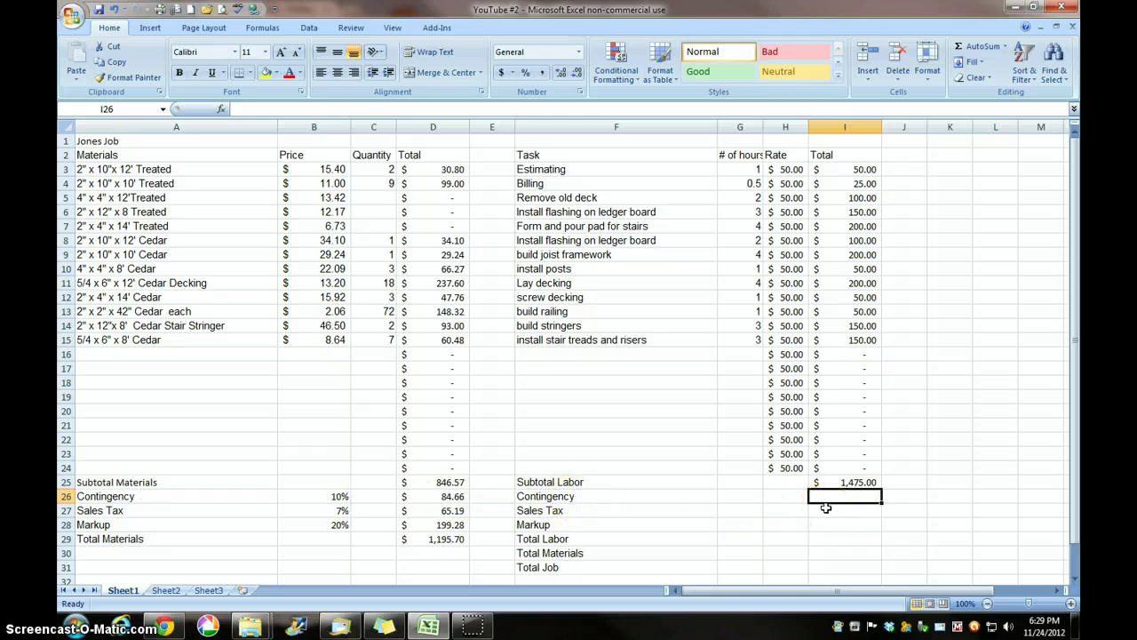
pyautogui.write('=')
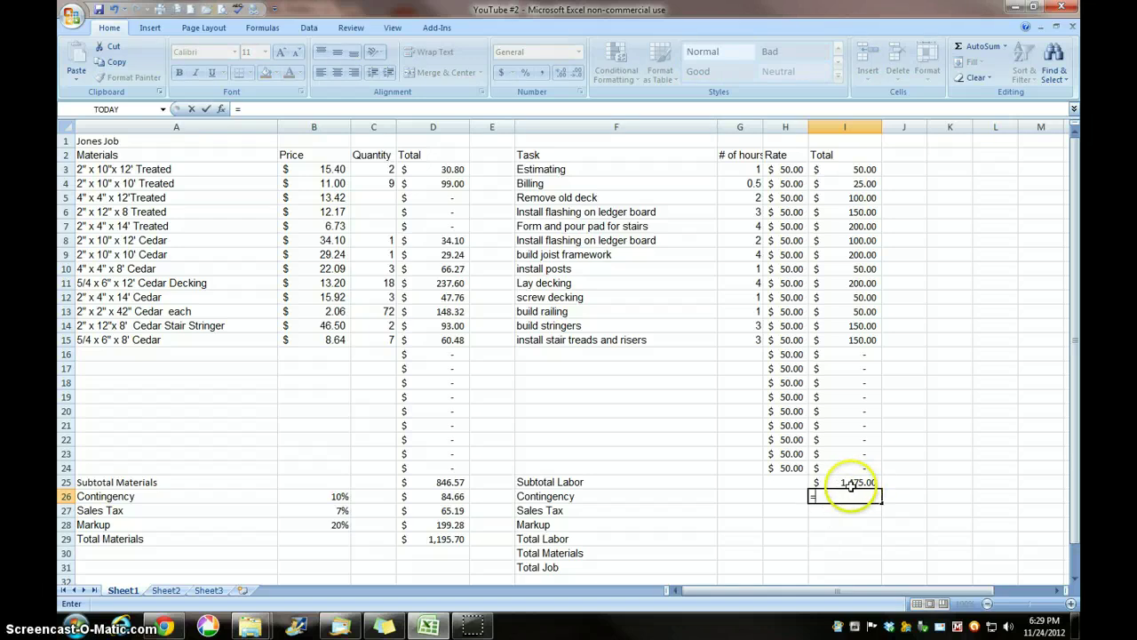
pyautogui.press('Escape')
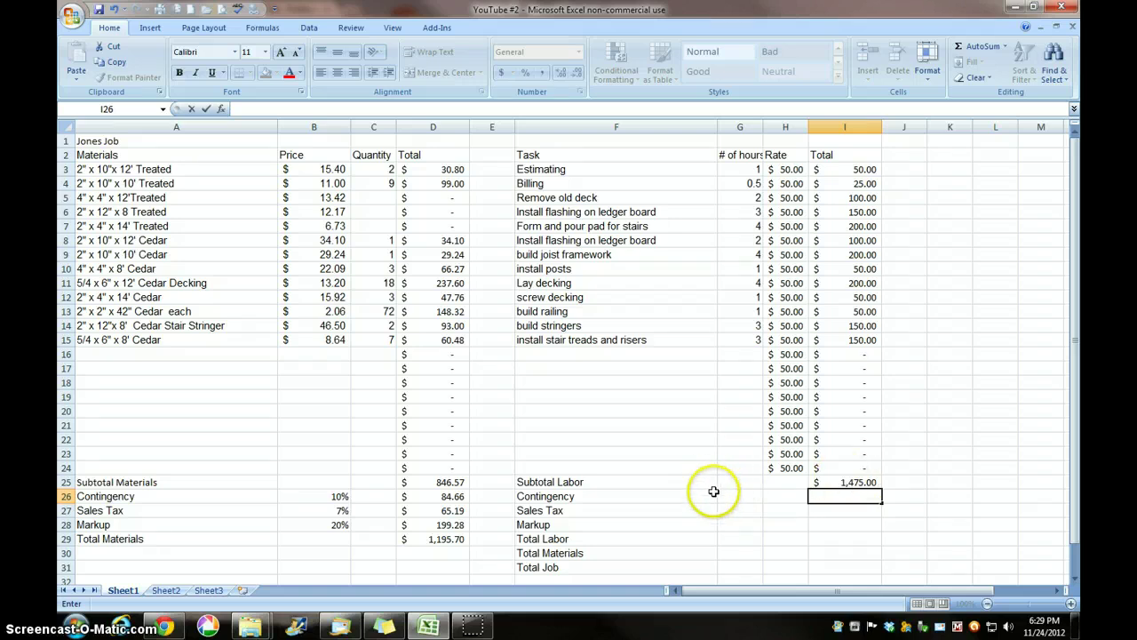
# Step: Format G26:G28 as percentages and enter 10%, 7% and 10% for contingency, tax and markup
pyautogui.moveTo(737, 495); pyautogui.dragTo(740, 525)
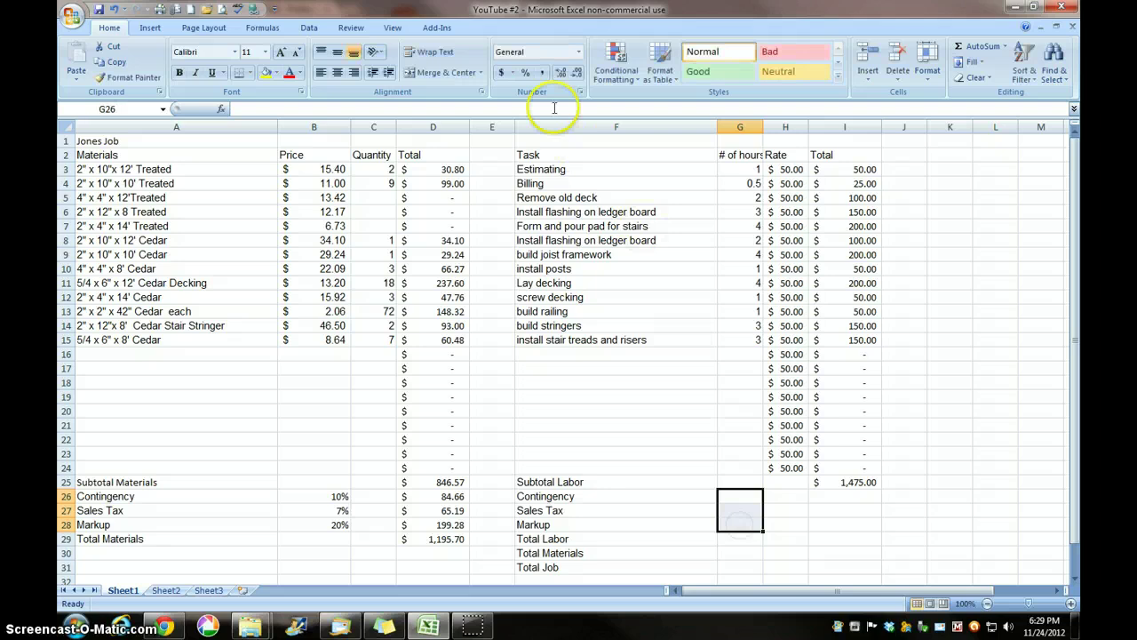
pyautogui.click(526, 74)
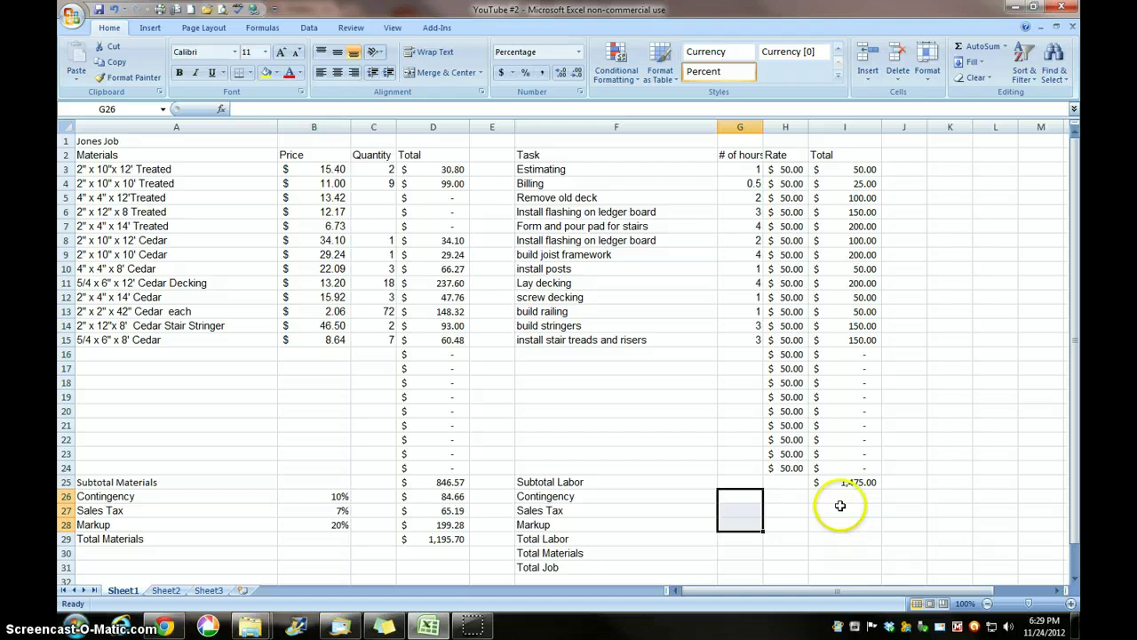
pyautogui.click(743, 496)
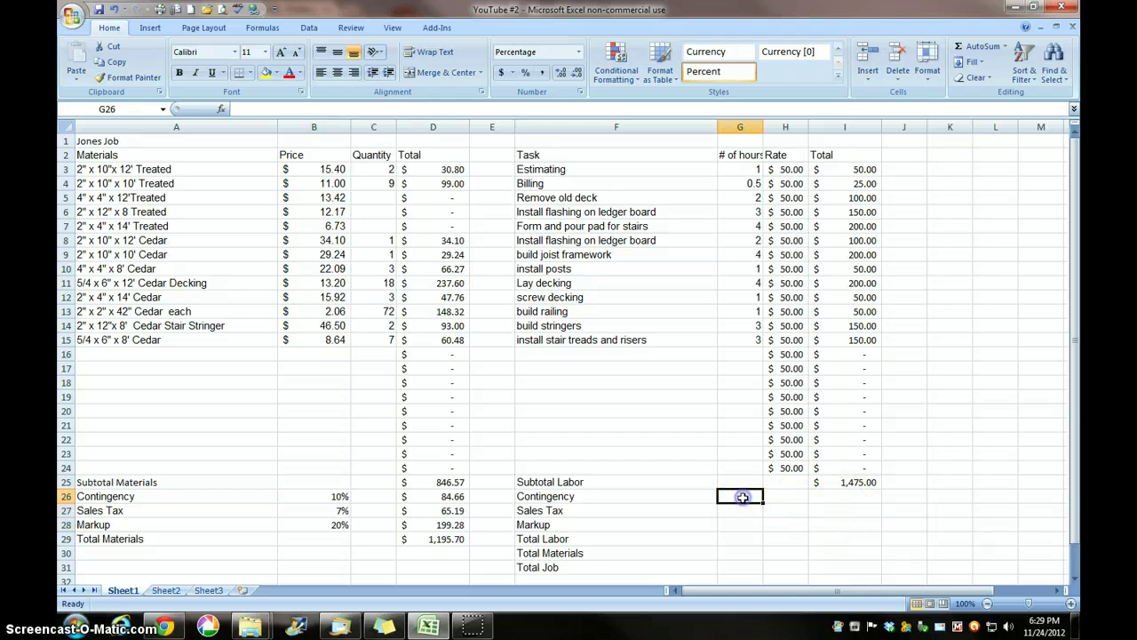
pyautogui.write('10')
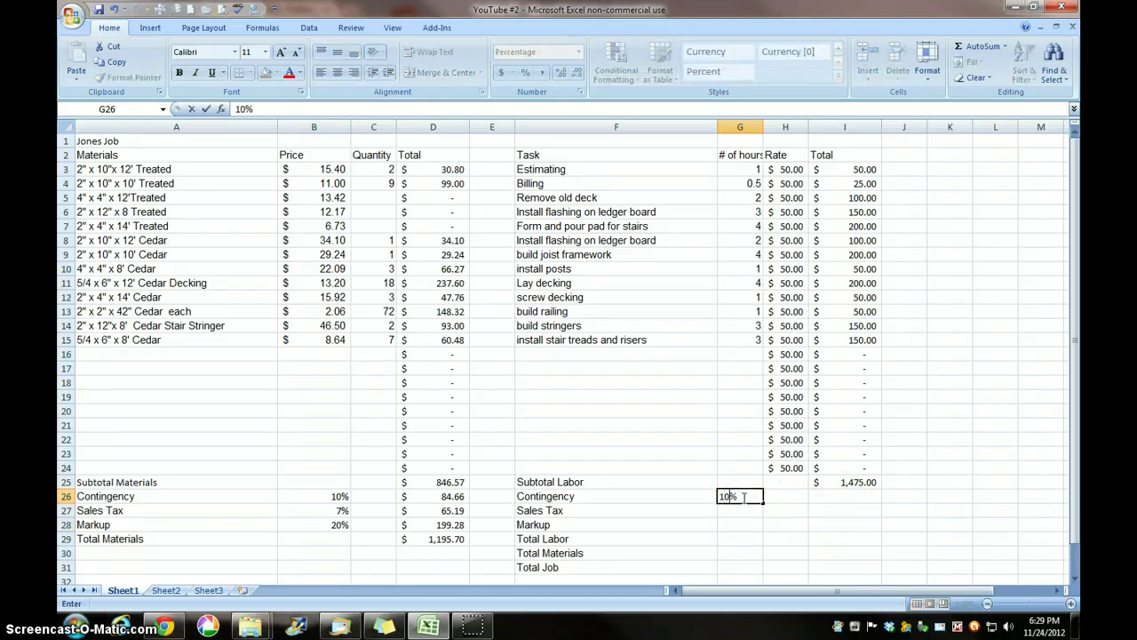
pyautogui.write('0')
pyautogui.press('Return')
pyautogui.write('7')
pyautogui.press('Return')
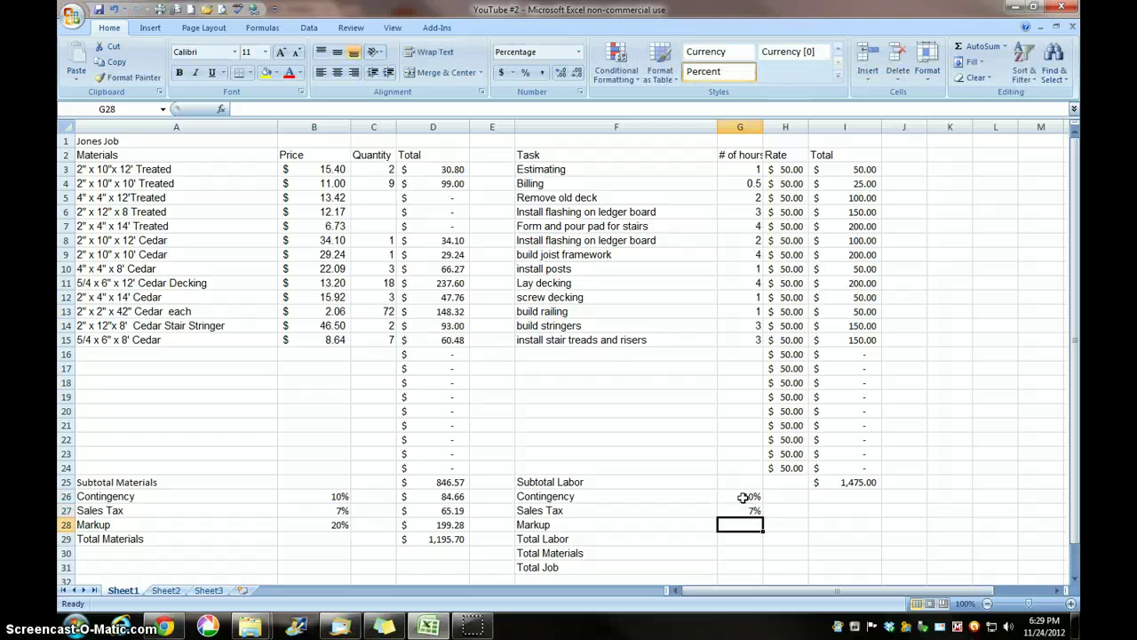
pyautogui.write('10')
pyautogui.press('Return')
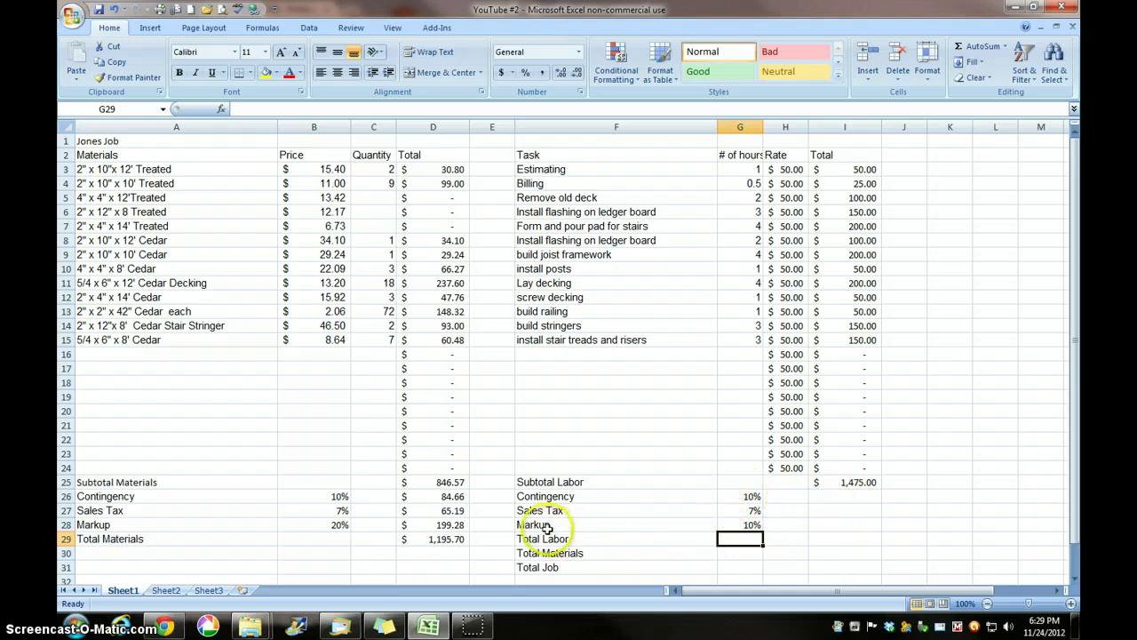
# Step: Enter =I25*G26 in I26 so the labor contingency shows $147.50
pyautogui.click(854, 485)
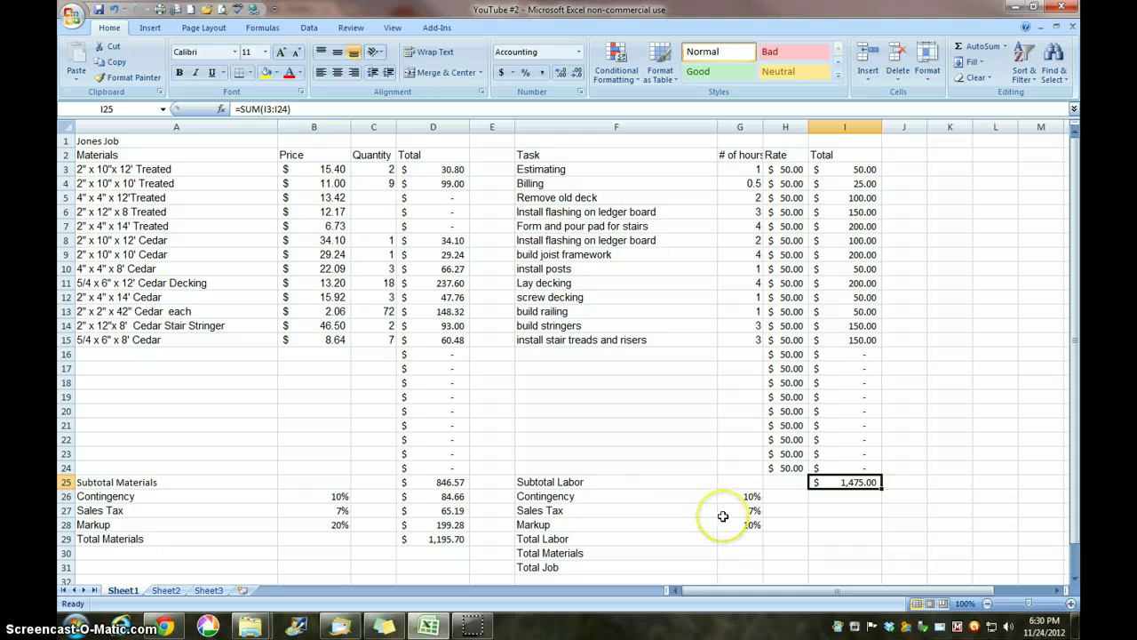
pyautogui.click(852, 496)
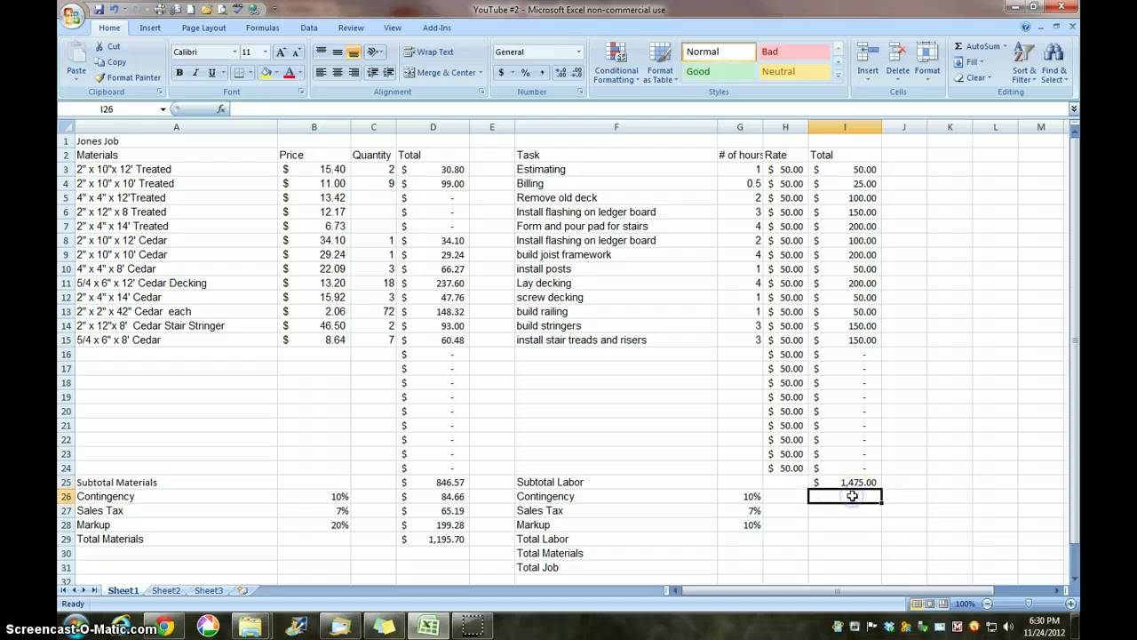
pyautogui.write('=')
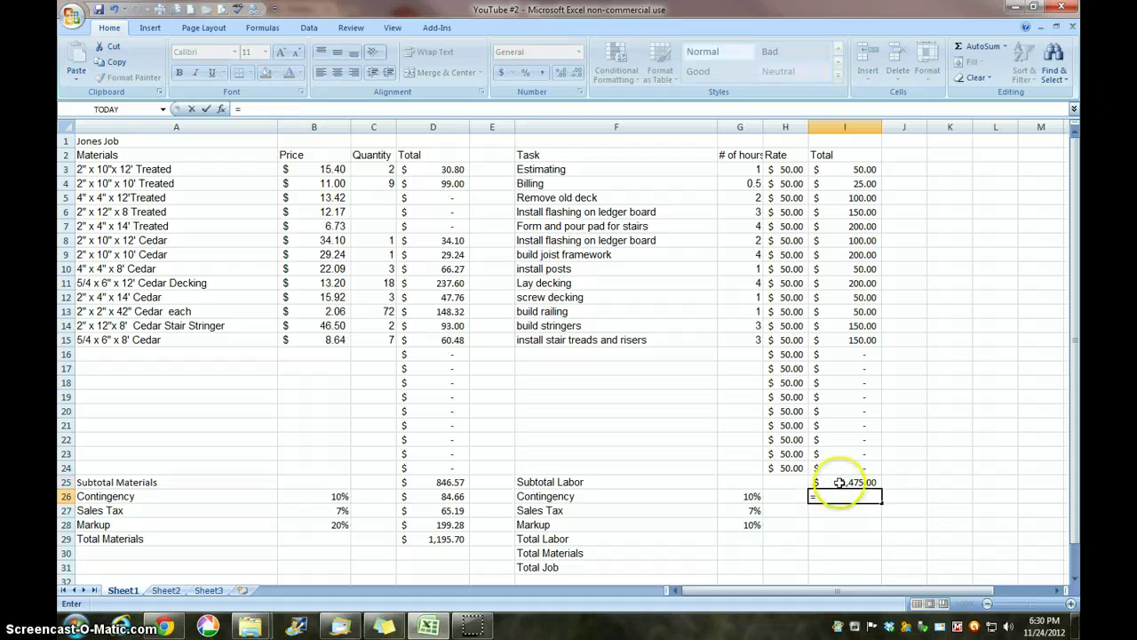
pyautogui.click(849, 481)
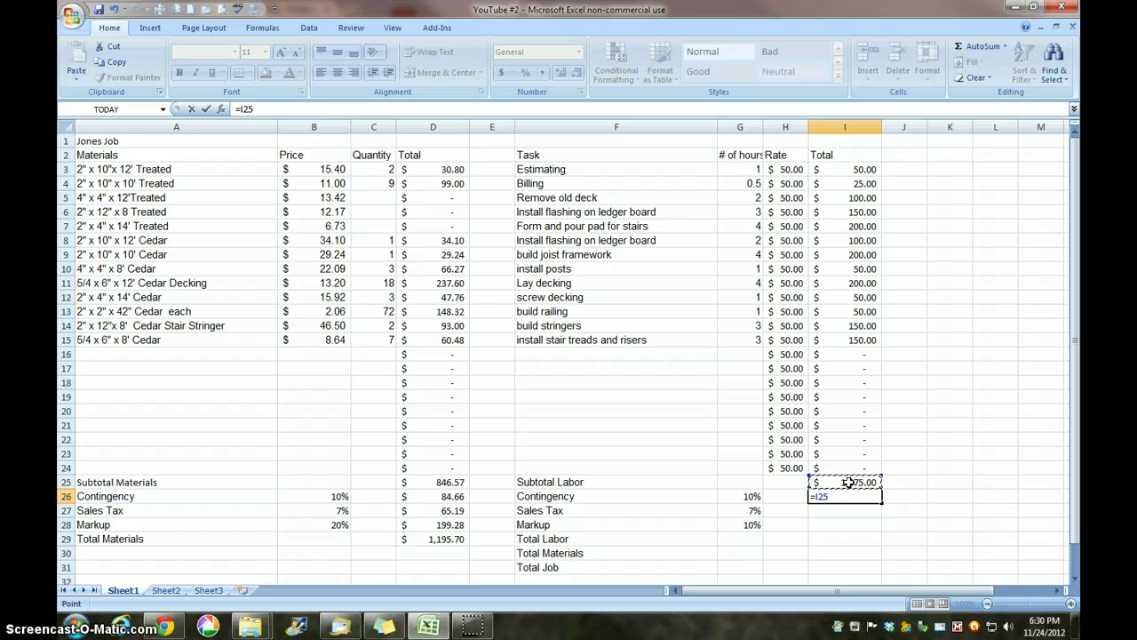
pyautogui.write('*')
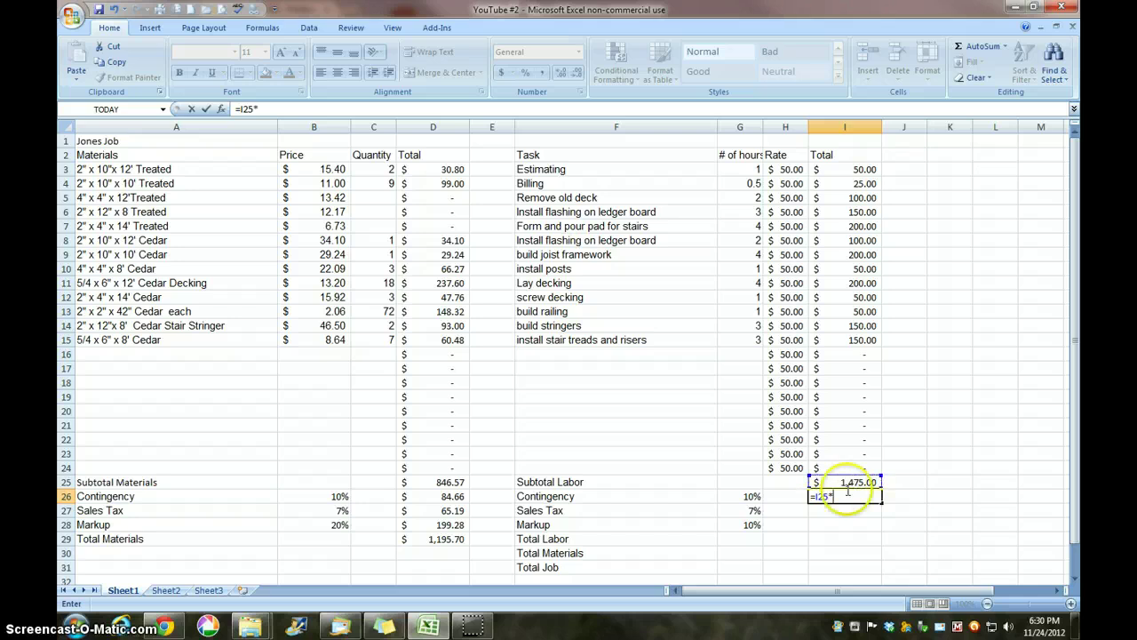
pyautogui.click(741, 500)
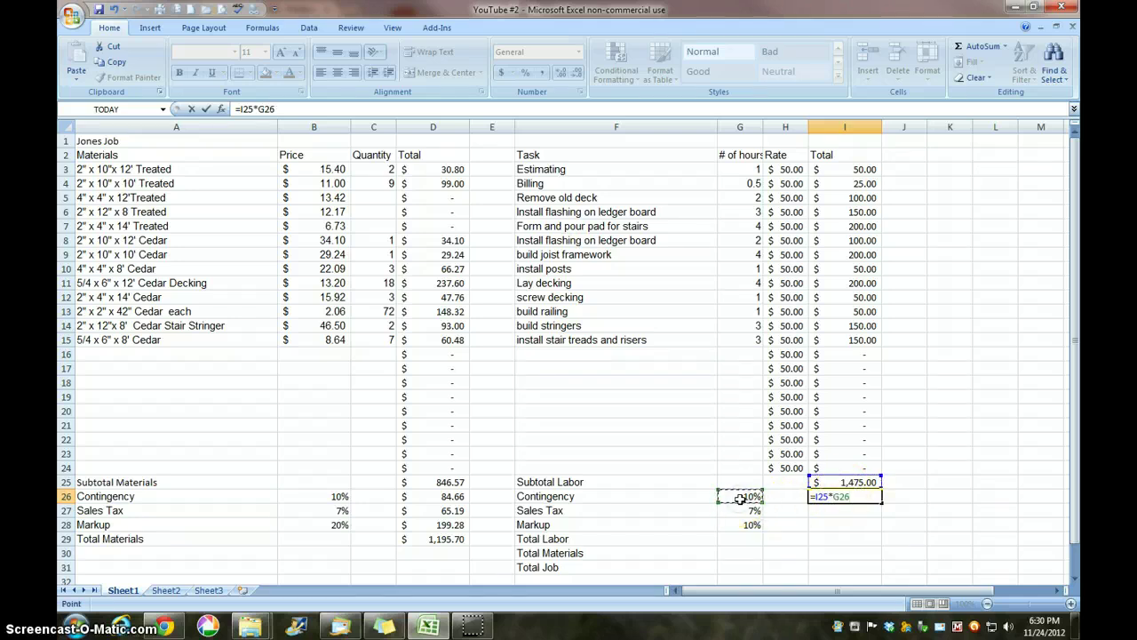
pyautogui.press('Return')
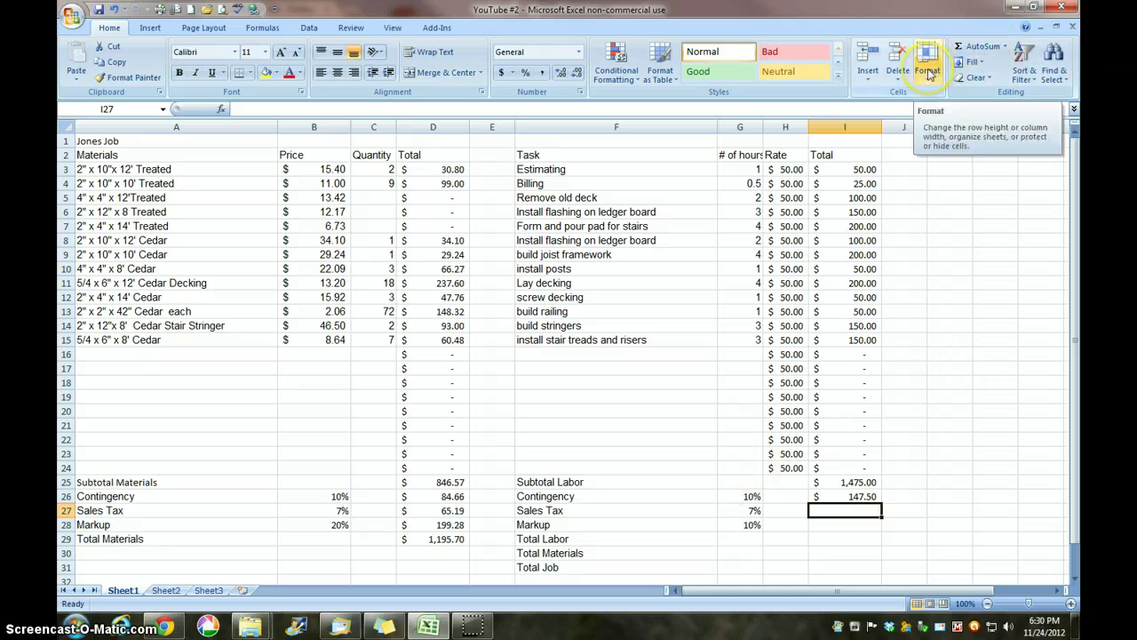
# Step: Enter =SUM(I25:I26)*G27 in I27 so labor Sales Tax shows $113.58
pyautogui.click(985, 46)
pyautogui.click(871, 487)
pyautogui.moveTo(871, 487); pyautogui.dragTo(871, 495)
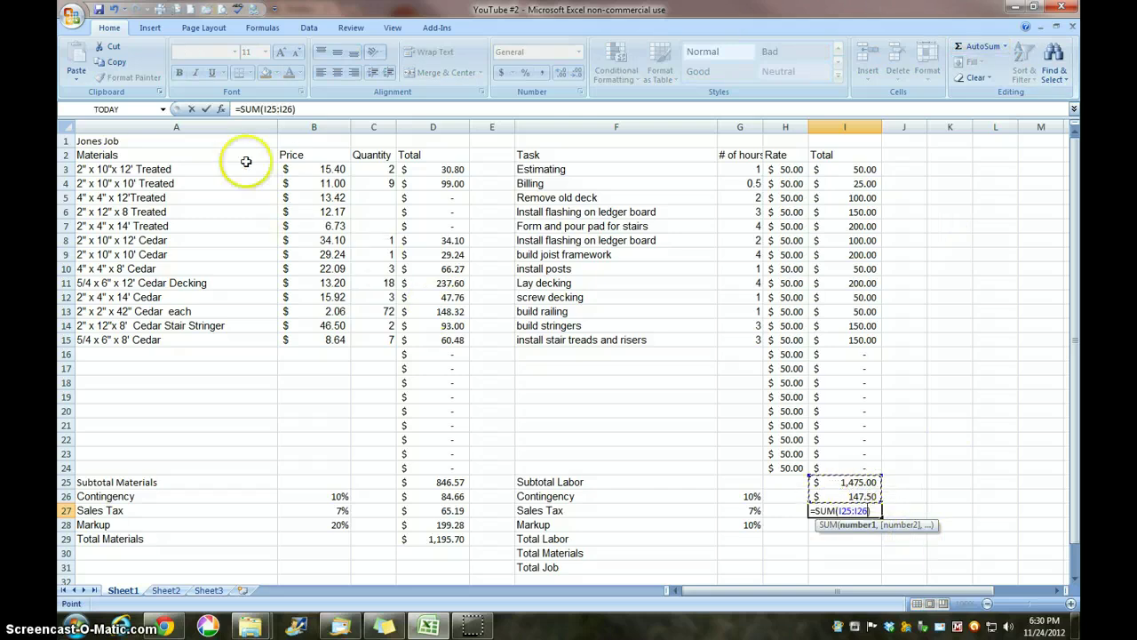
pyautogui.click(310, 111)
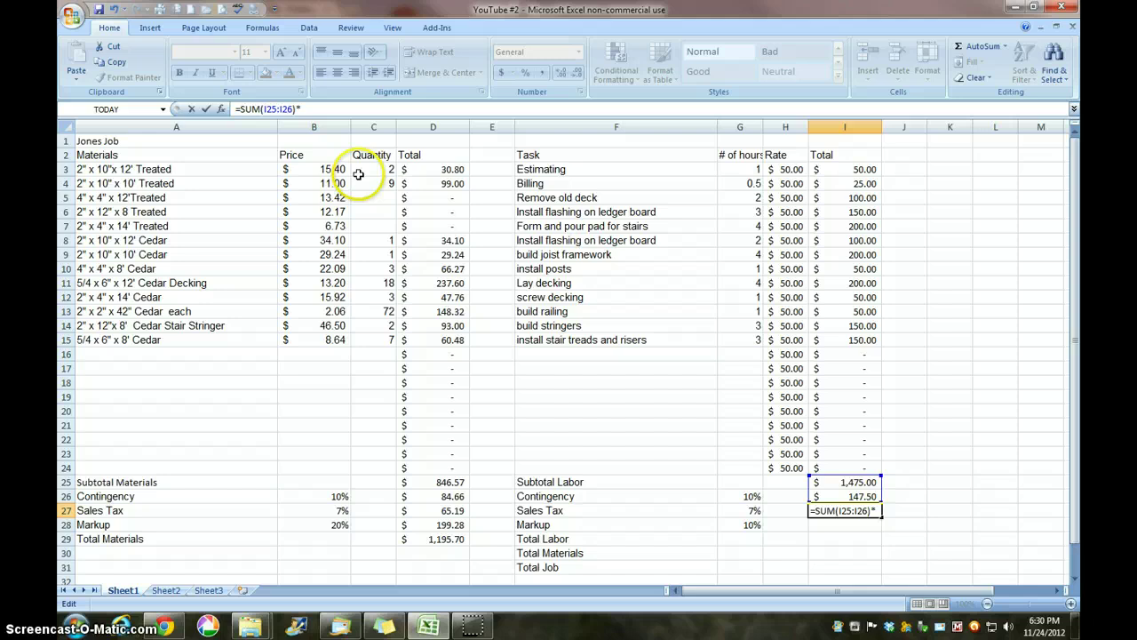
pyautogui.click(753, 510)
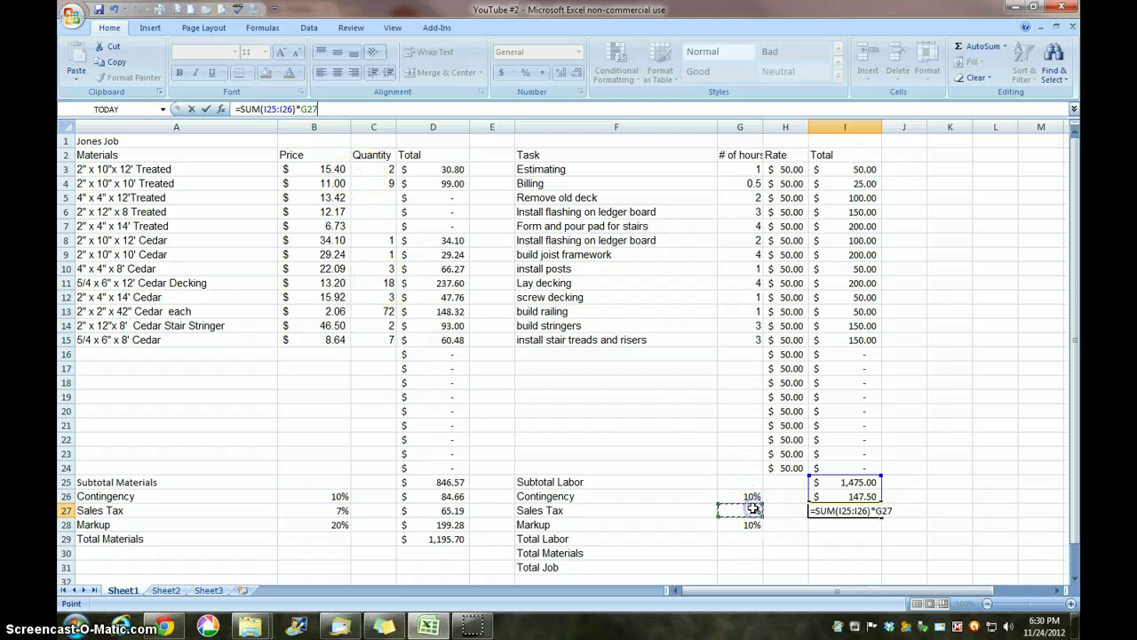
pyautogui.press('Return')
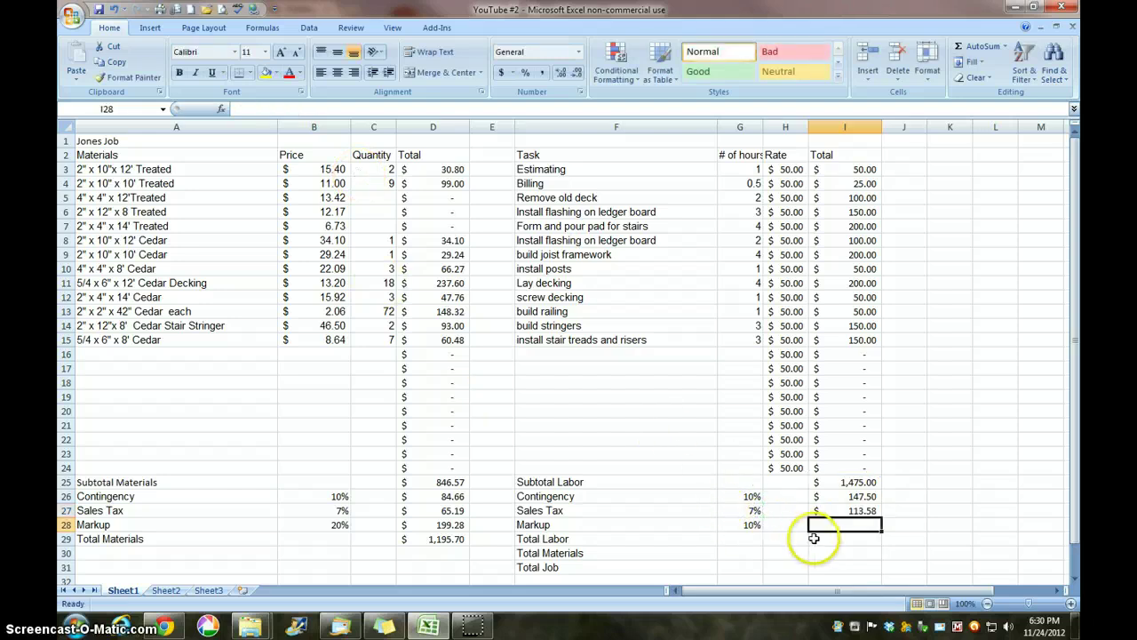
# Step: Enter =SUM(I25:I27)*G28 in I28 so labor Markup shows $173.61
pyautogui.click(986, 49)
pyautogui.moveTo(873, 482); pyautogui.dragTo(871, 511)
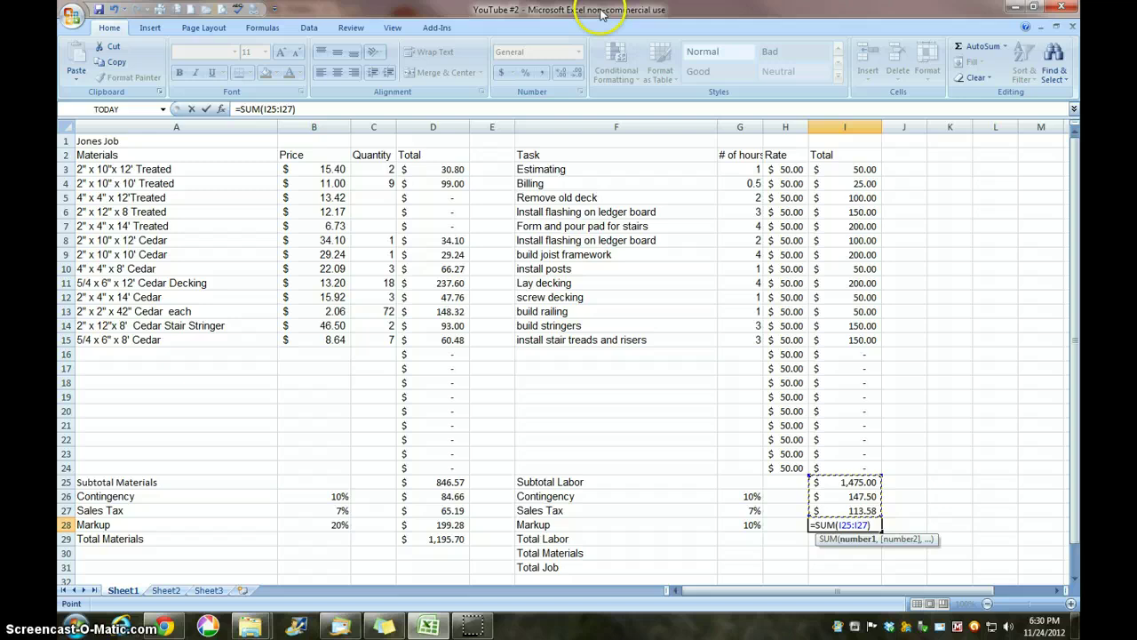
pyautogui.click(309, 108)
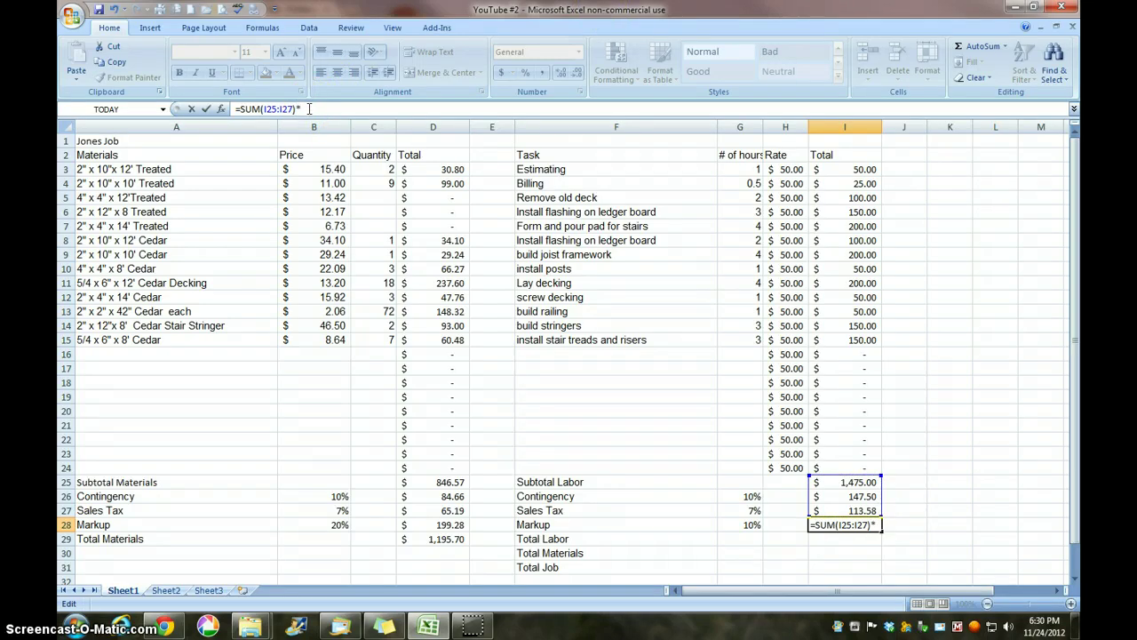
pyautogui.click(751, 525)
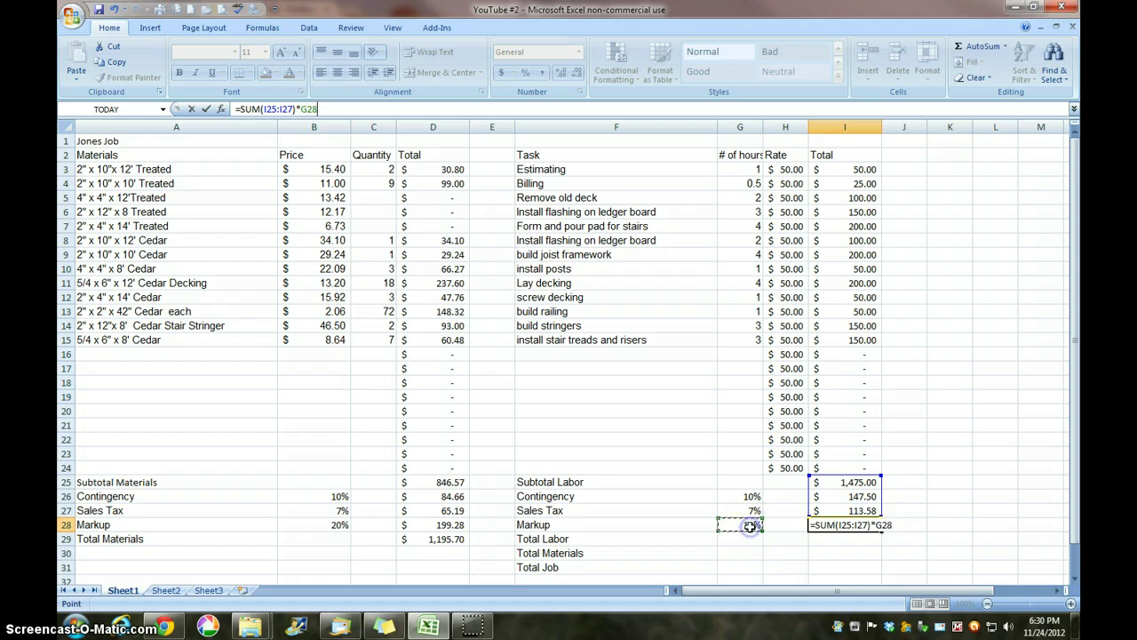
pyautogui.press('Return')
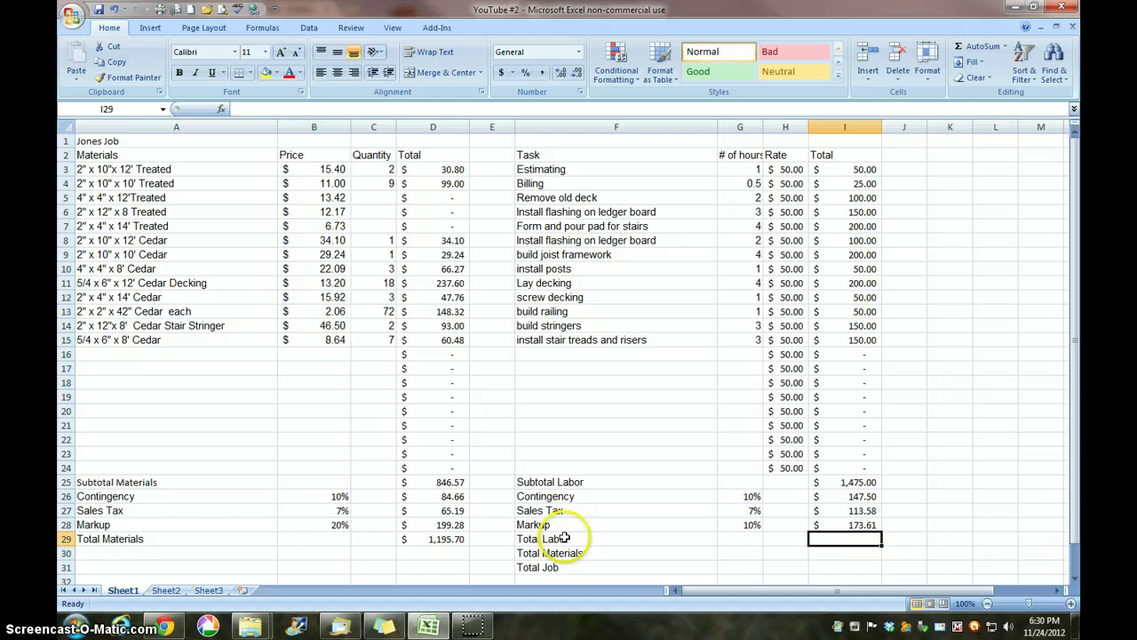
# Step: AutoSum I25:I28 into I29 for a Total Labor of $1,909.68
pyautogui.click(993, 48)
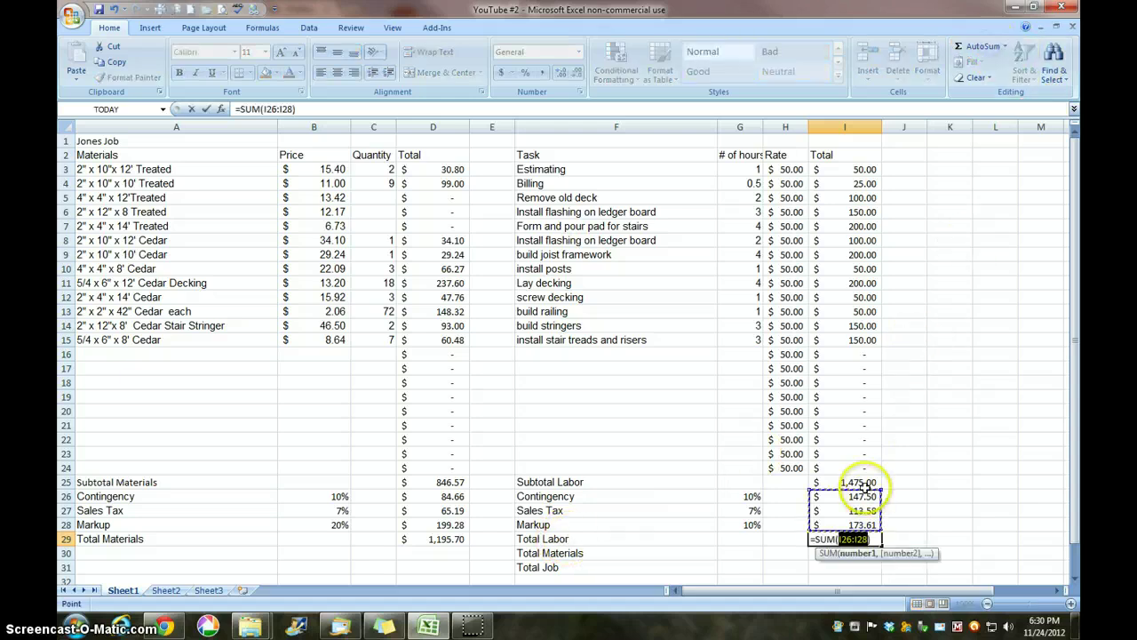
pyautogui.moveTo(864, 482); pyautogui.dragTo(864, 520)
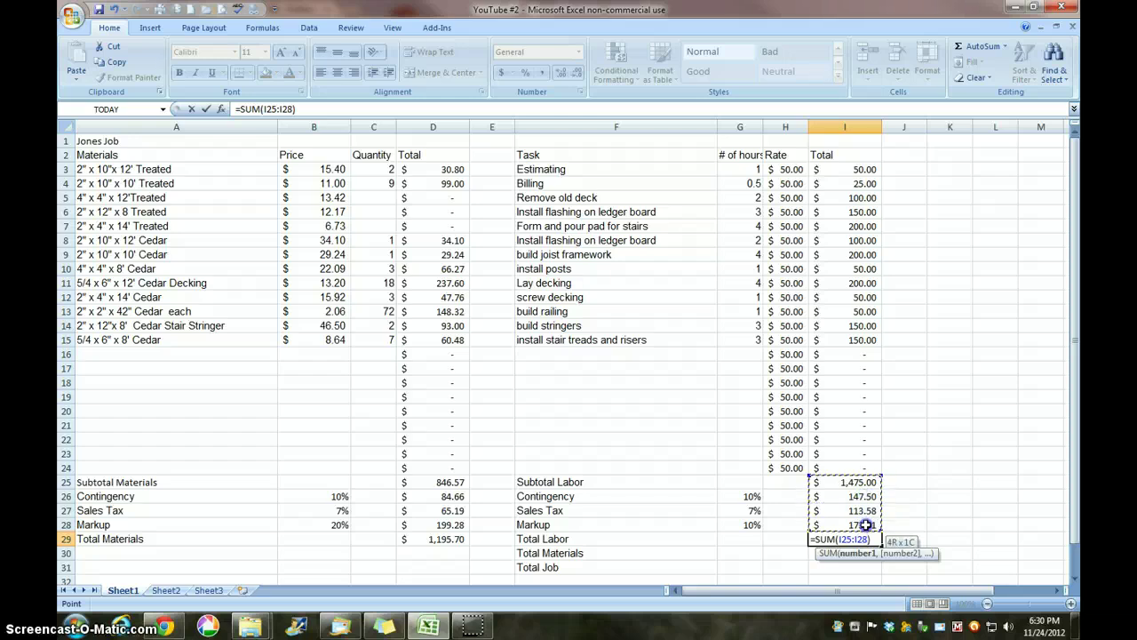
pyautogui.press('Return')
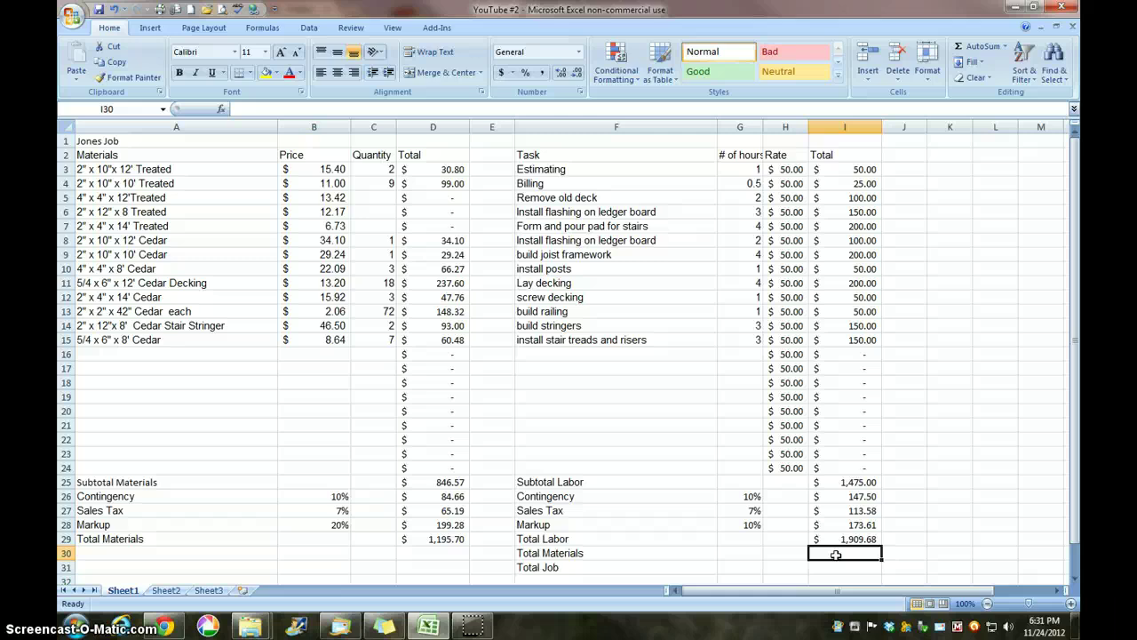
# Step: Link I30 to D29 with =D29 so Total Materials shows $1,195.70
pyautogui.write('=')
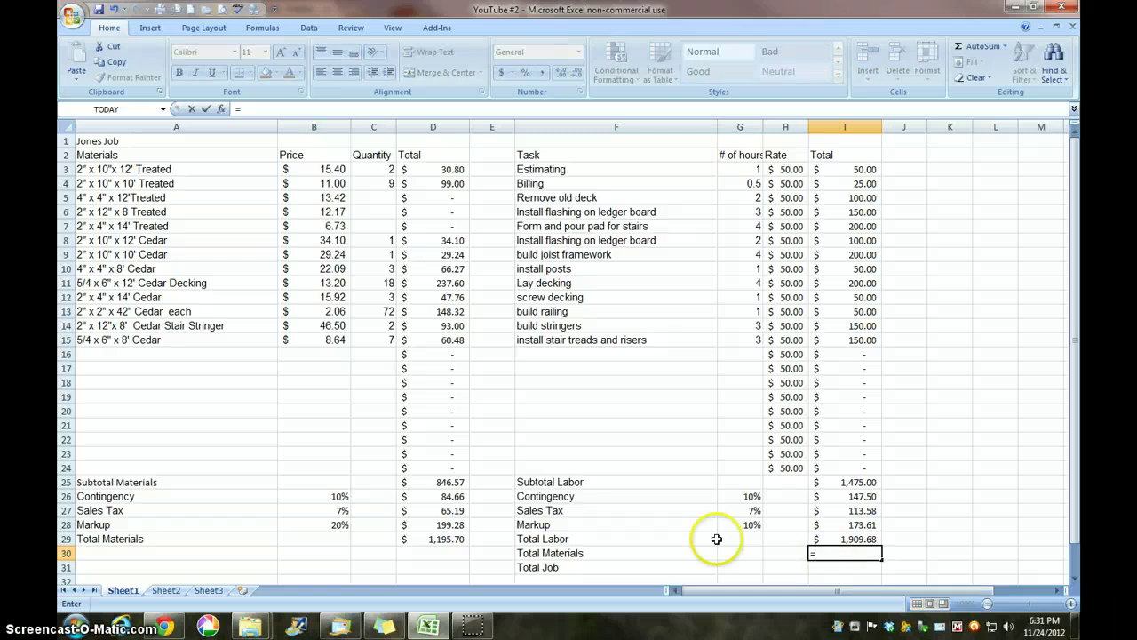
pyautogui.click(456, 539)
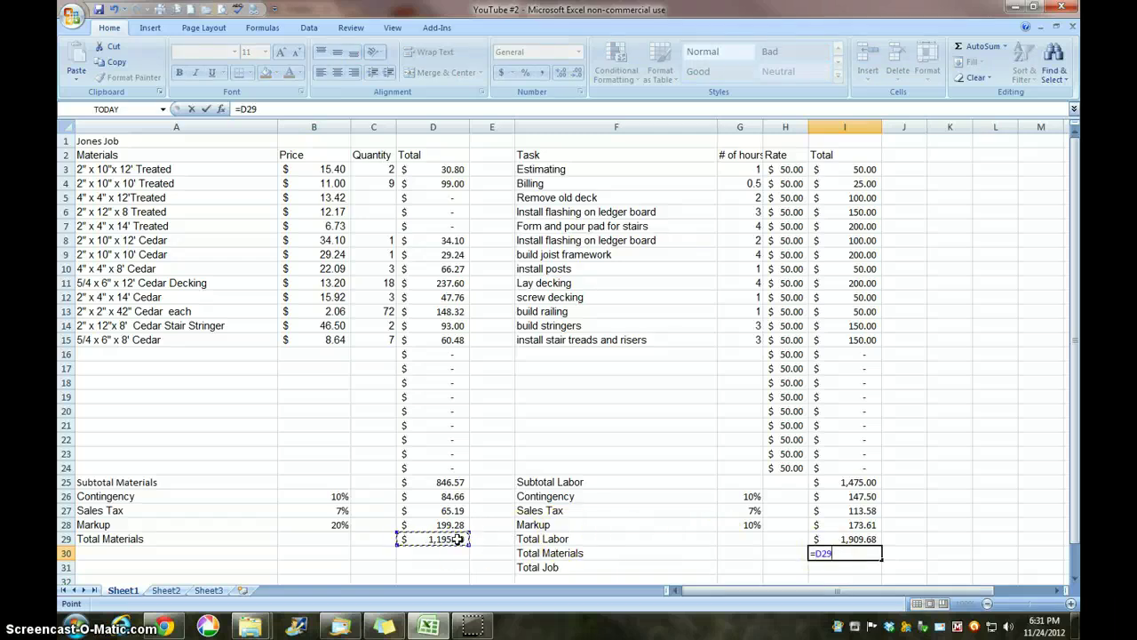
pyautogui.press('Return')
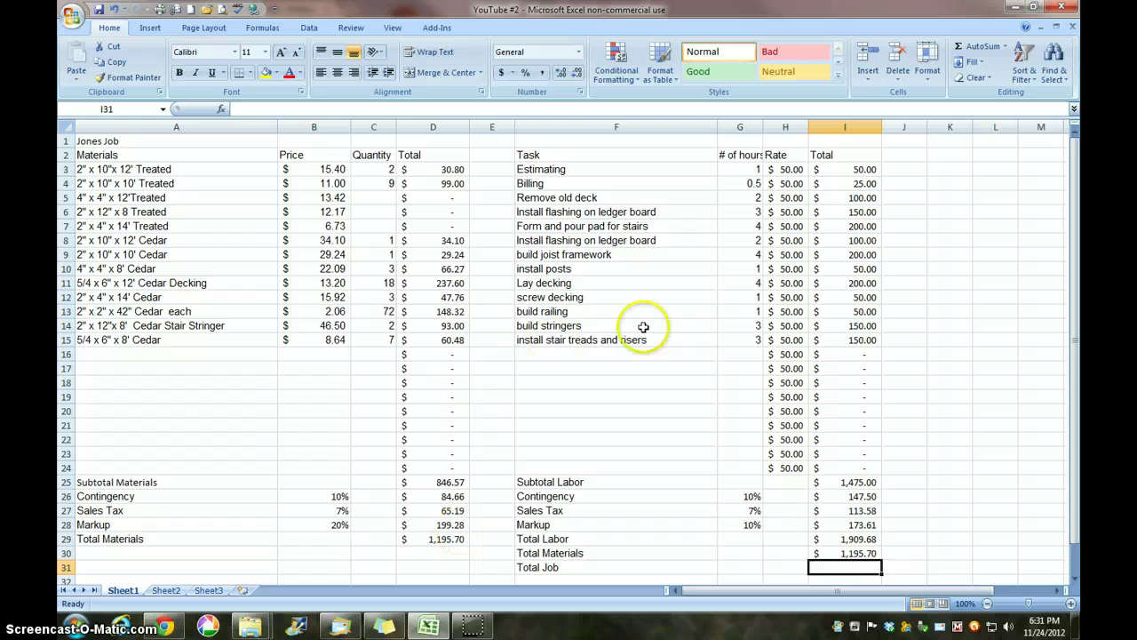
# Step: AutoSum I29:I30 into I31 for a Total Job of $3,105.38
pyautogui.click(977, 46)
pyautogui.moveTo(863, 540); pyautogui.dragTo(861, 553)
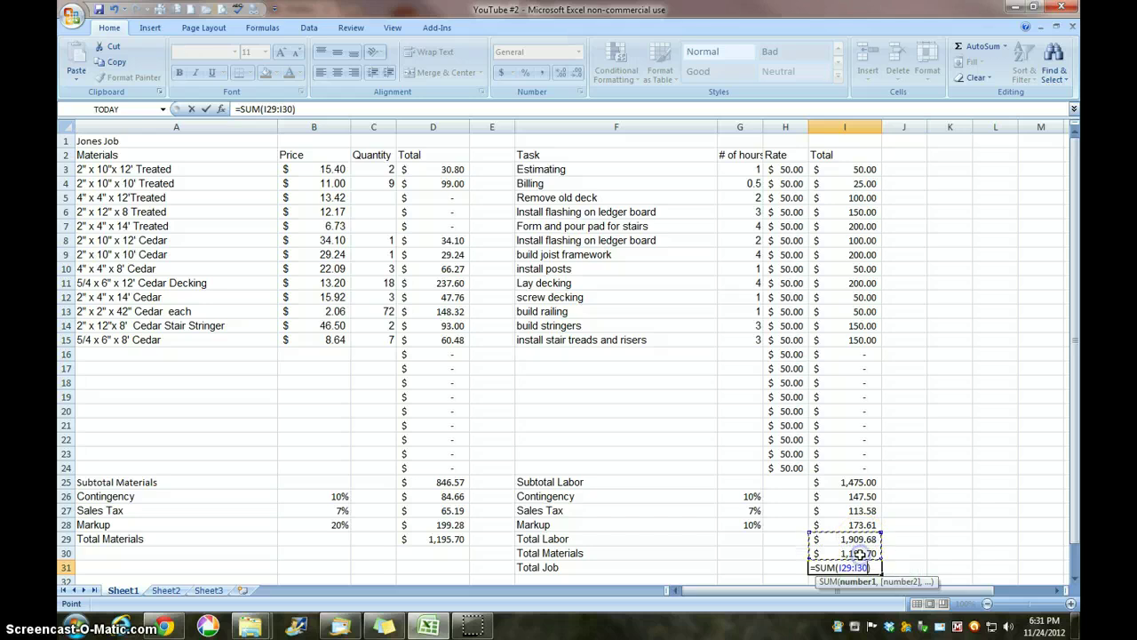
pyautogui.press('Return')
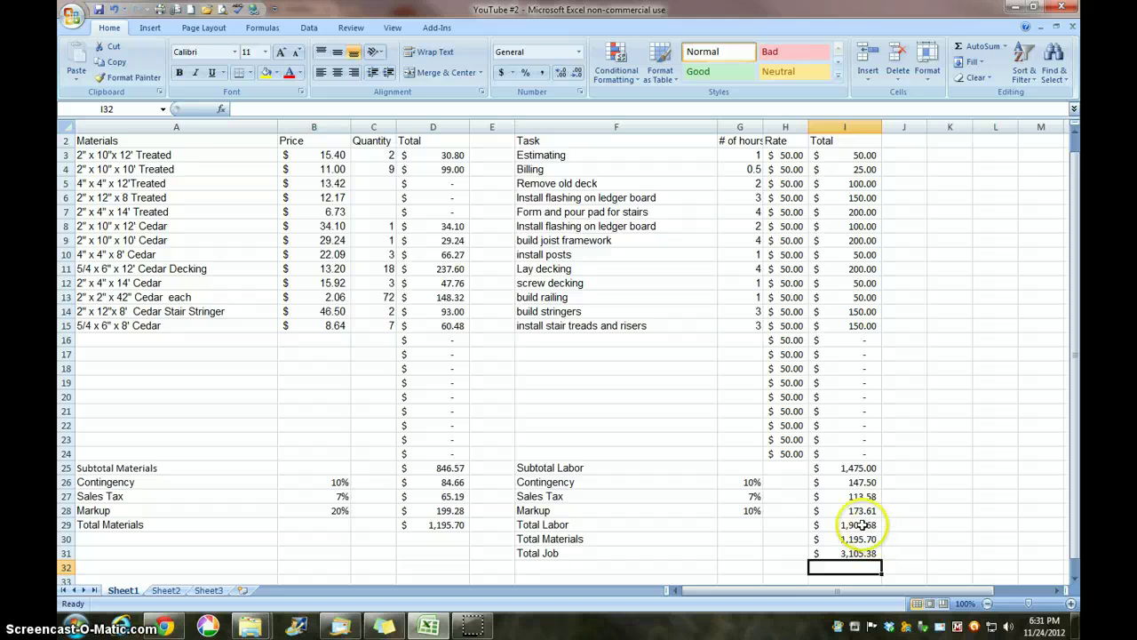
pyautogui.scroll(1, 523, 416)
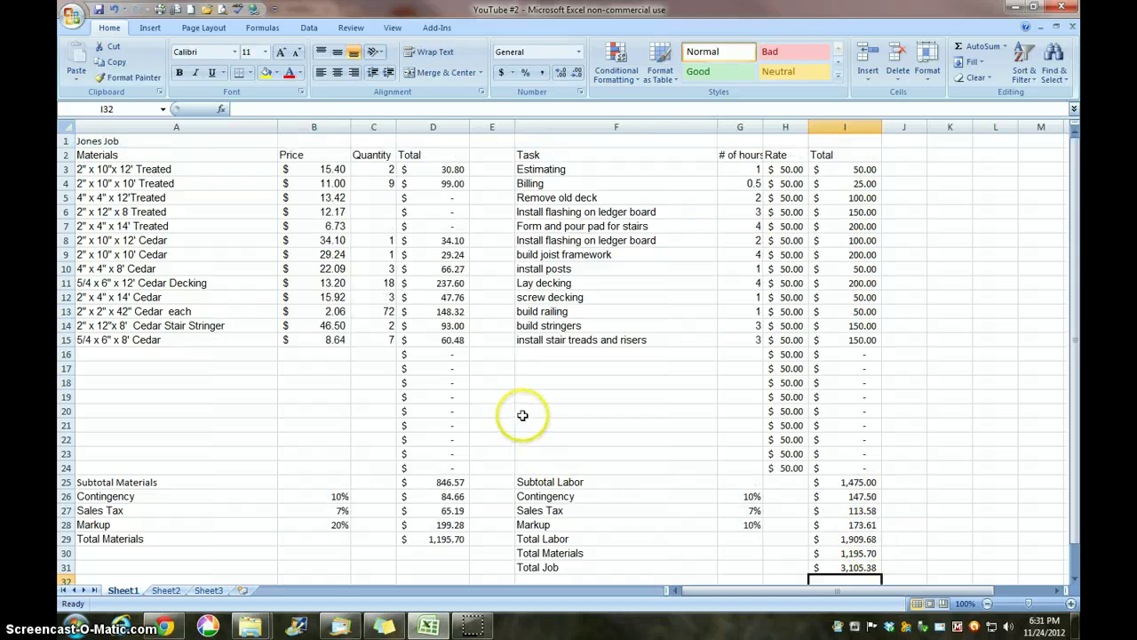
pyautogui.scroll(-1, 522, 416)
pyautogui.scroll(1, 523, 413)
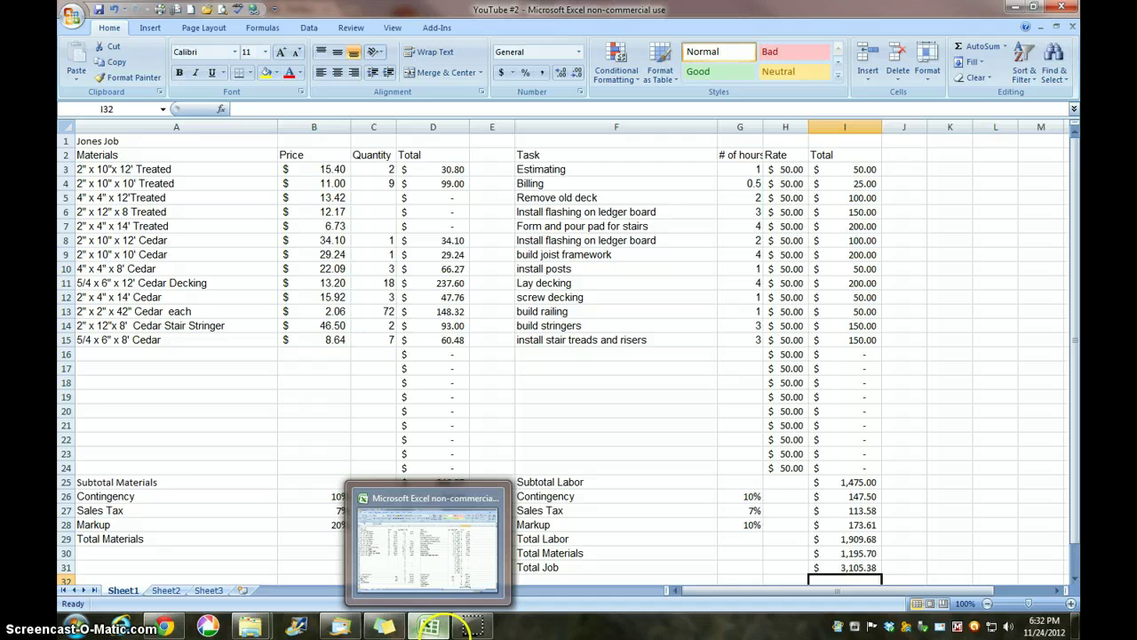
pyautogui.click(615, 467)
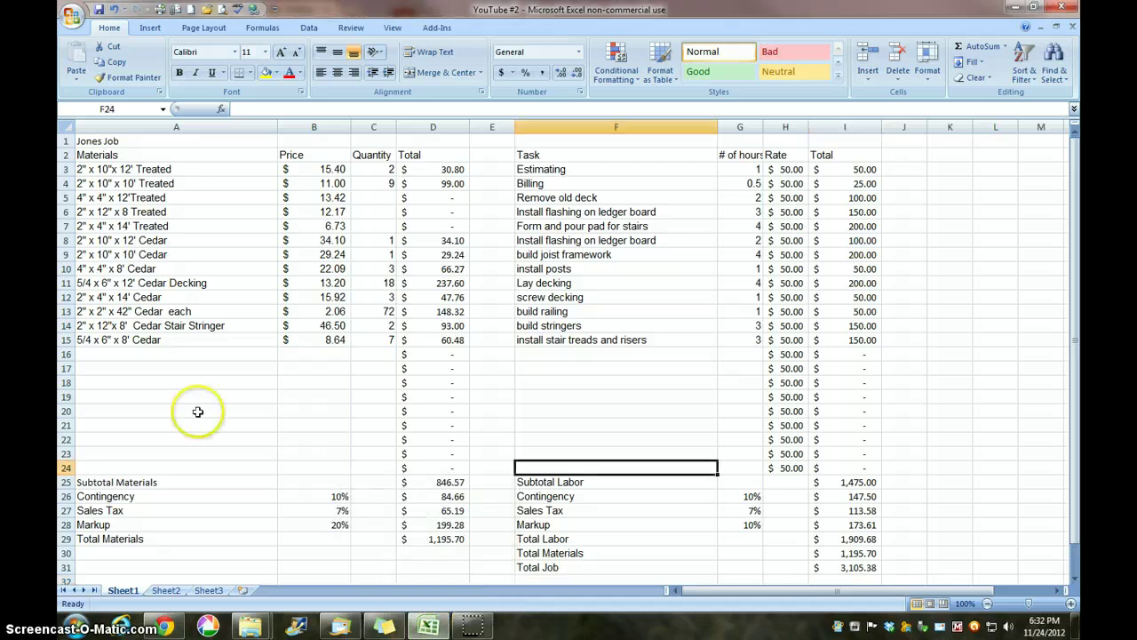
# Step: Enlarge the title and header rows A1:H2 to 14 pt
pyautogui.click(105, 144)
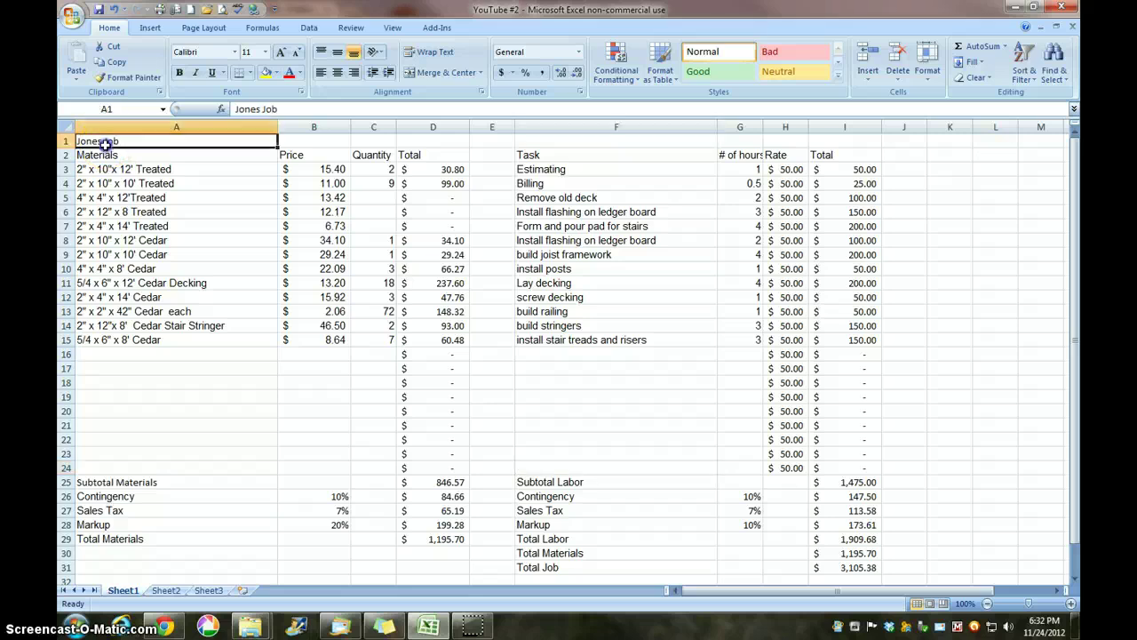
pyautogui.moveTo(105, 154); pyautogui.dragTo(828, 157)
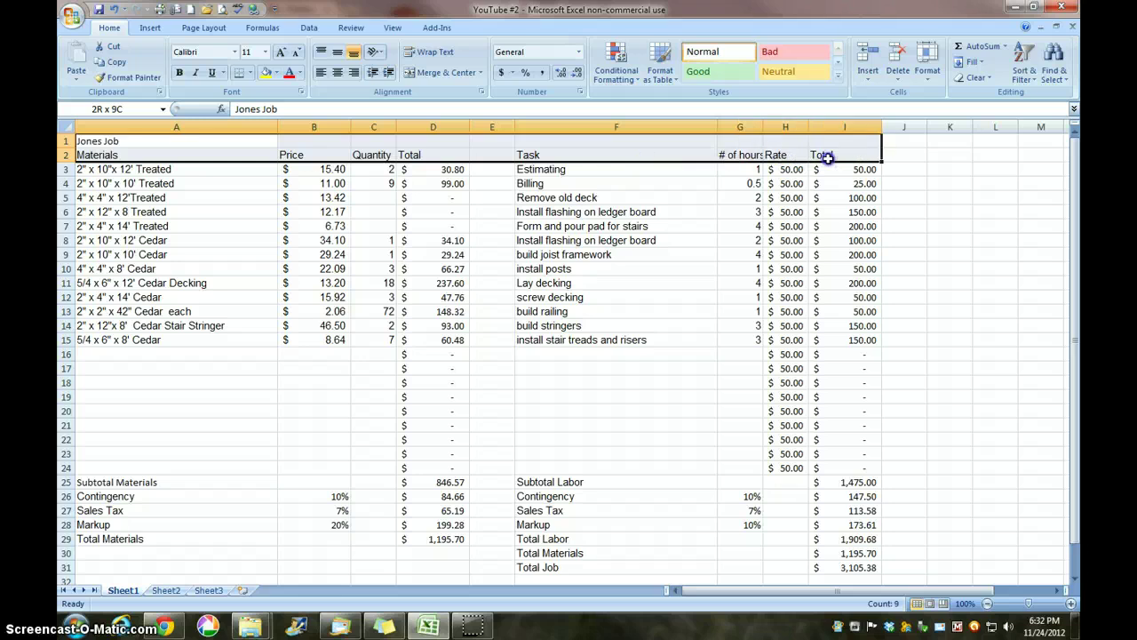
pyautogui.click(280, 55)
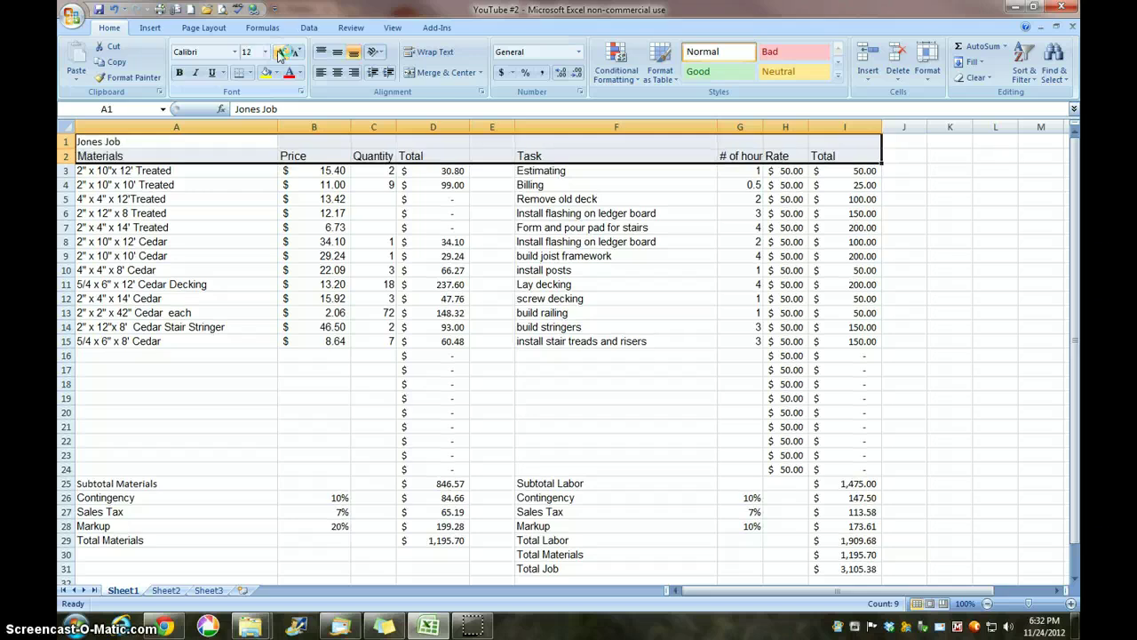
pyautogui.click(280, 55)
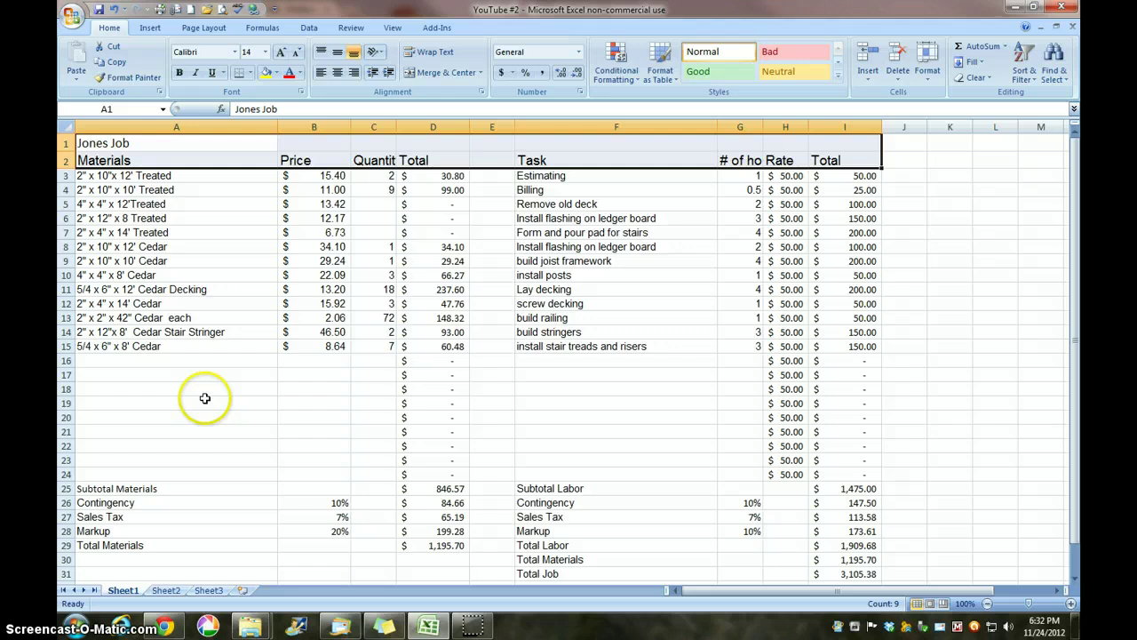
pyautogui.moveTo(204, 400); pyautogui.dragTo(205, 391)
# Step: Enlarge the Jones Job title in A1 to 18 pt
pyautogui.click(129, 143)
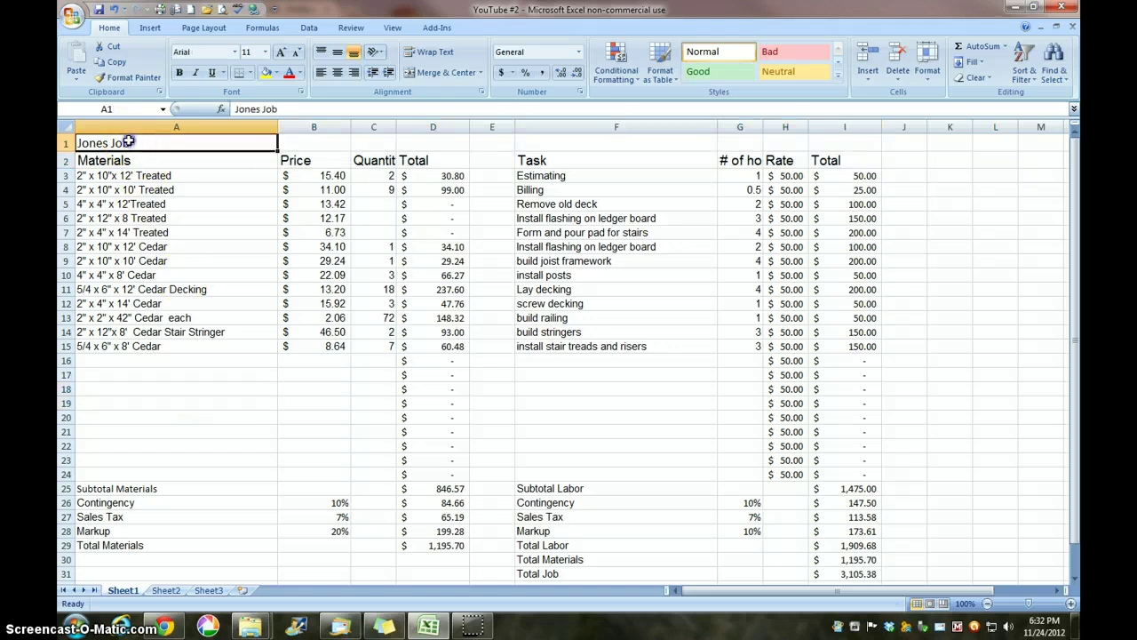
pyautogui.click(280, 54)
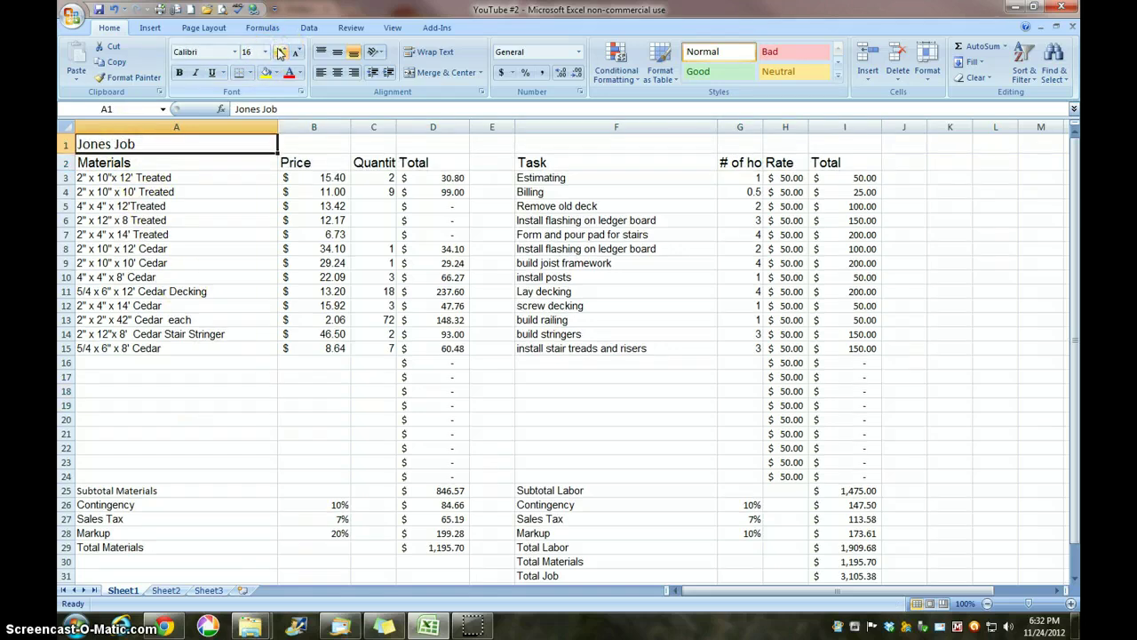
pyautogui.click(280, 53)
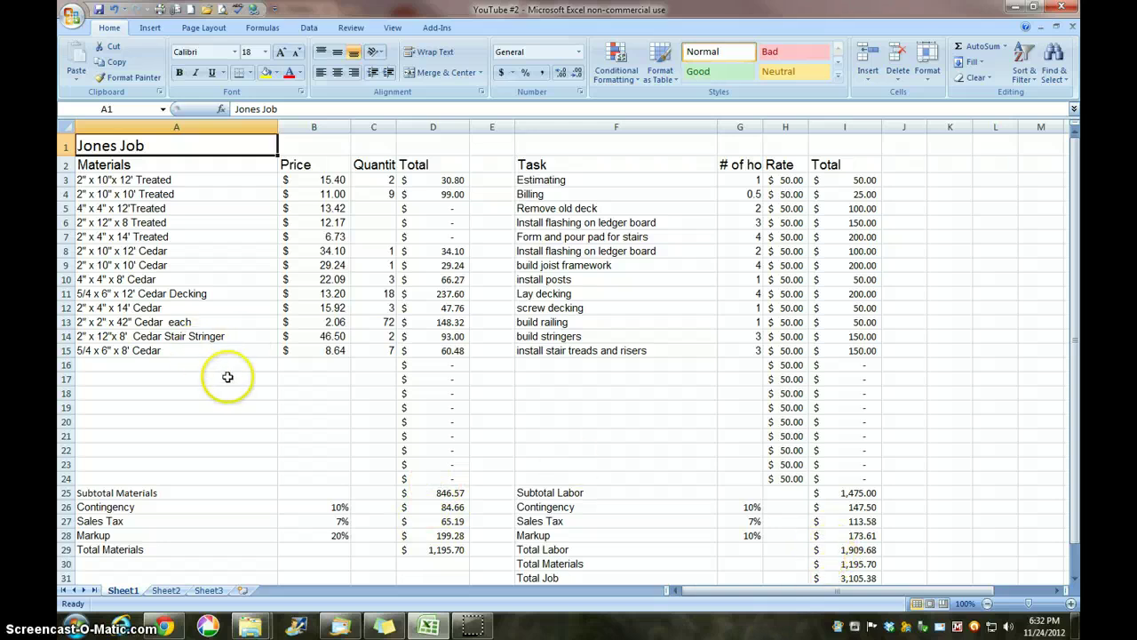
# Step: Delete the empty sheet rows 17 to 19
pyautogui.moveTo(229, 380); pyautogui.dragTo(237, 402)
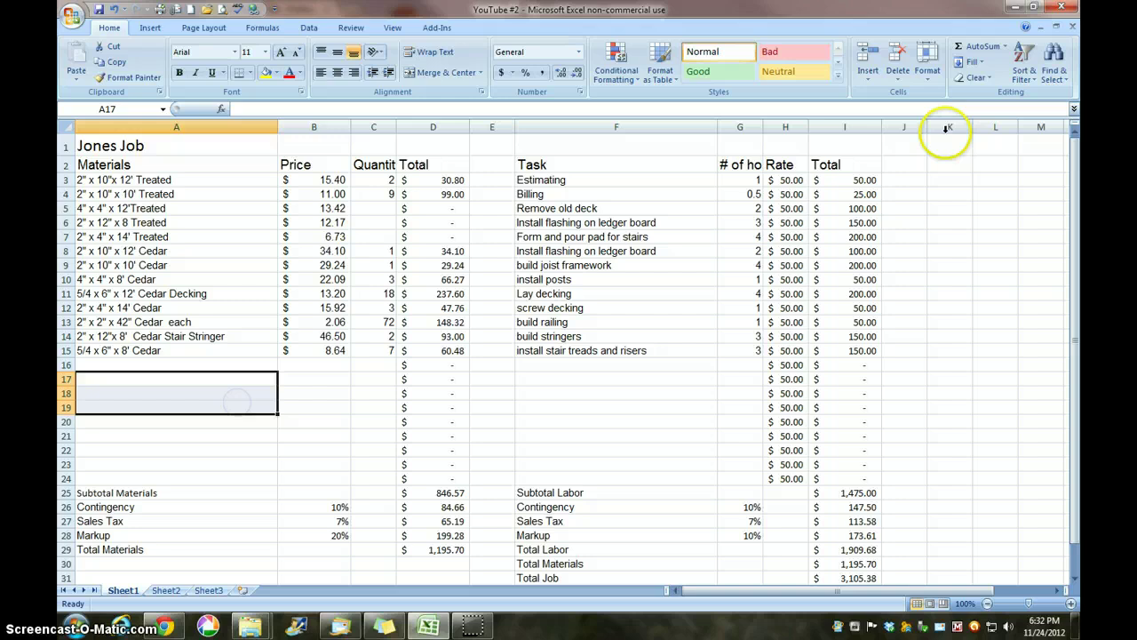
pyautogui.click(899, 75)
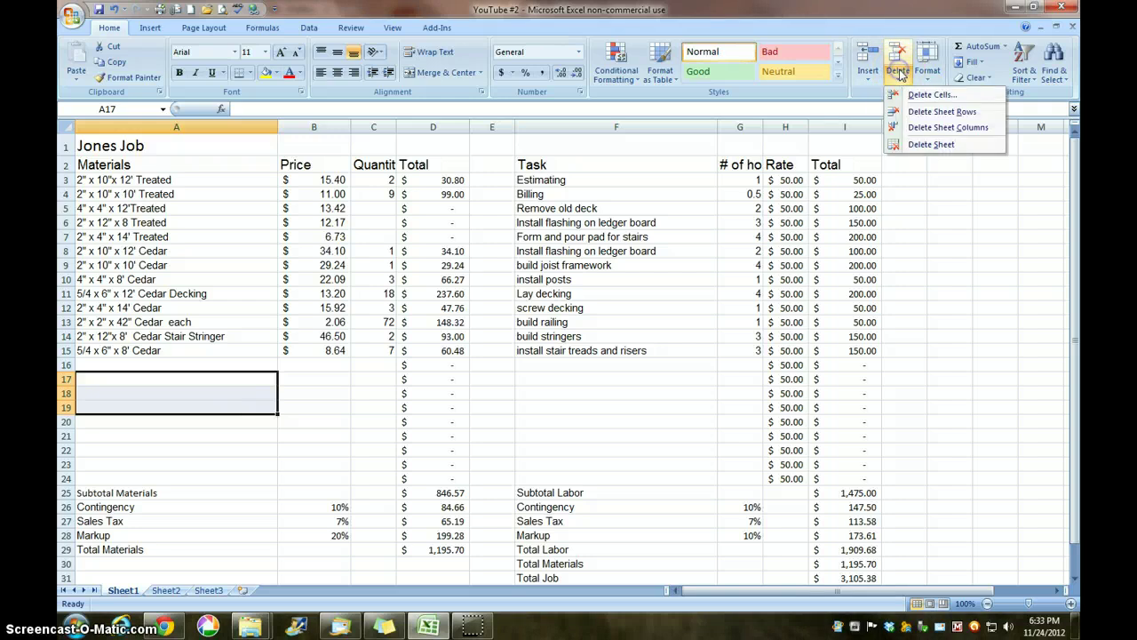
pyautogui.click(940, 112)
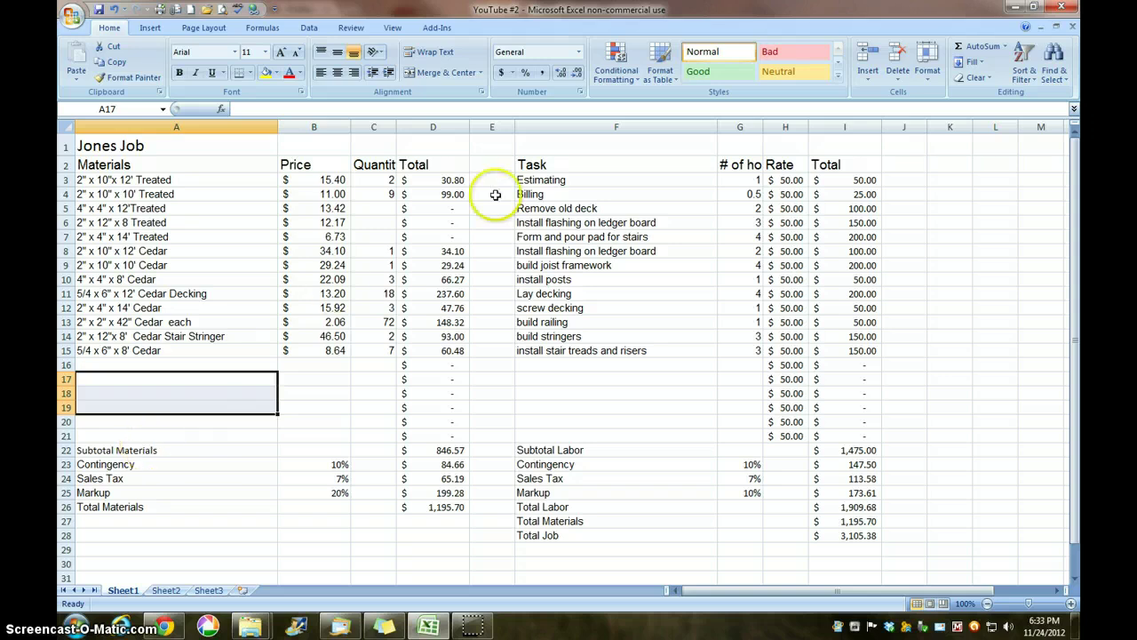
# Step: Shade the materials Total column D3:D26 with White, Background 1, Darker 15%
pyautogui.moveTo(453, 186); pyautogui.dragTo(451, 508)
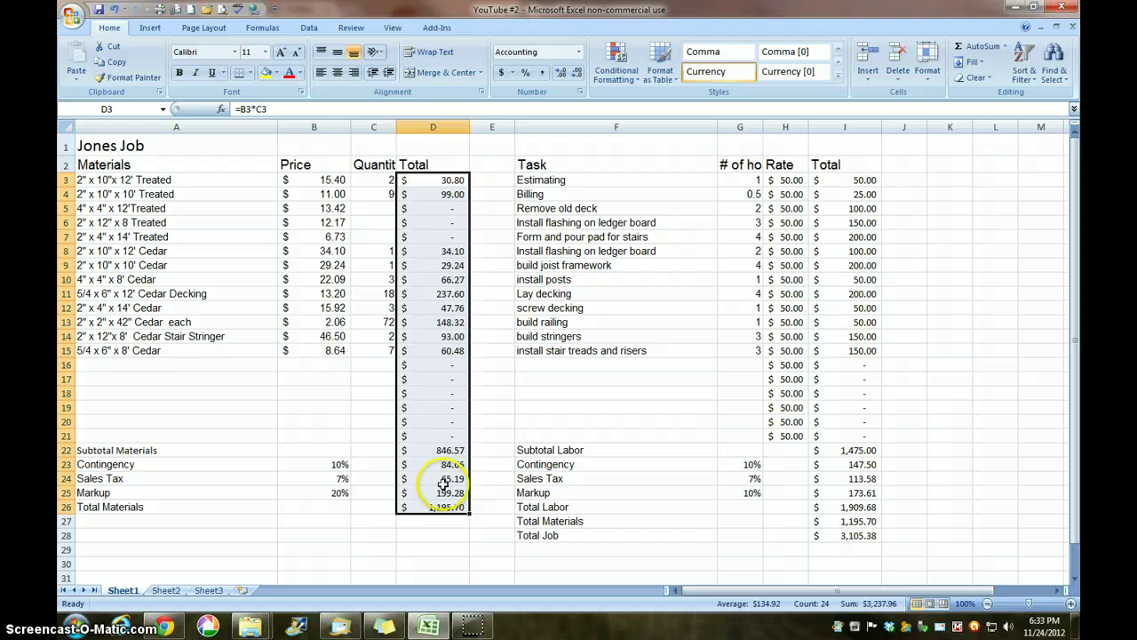
pyautogui.click(276, 74)
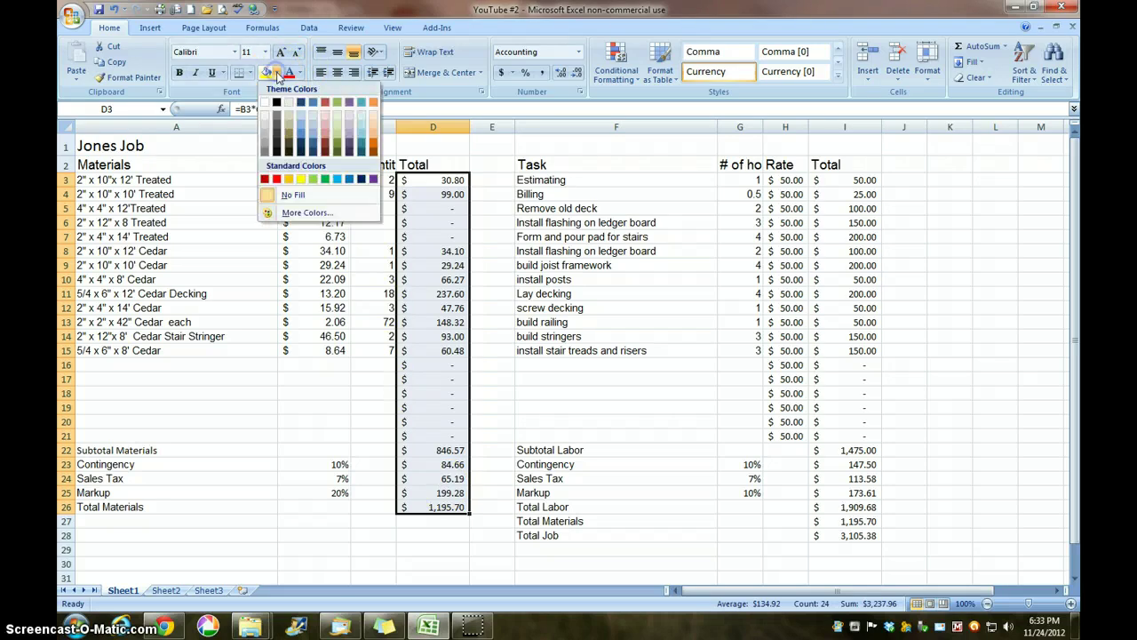
pyautogui.click(263, 128)
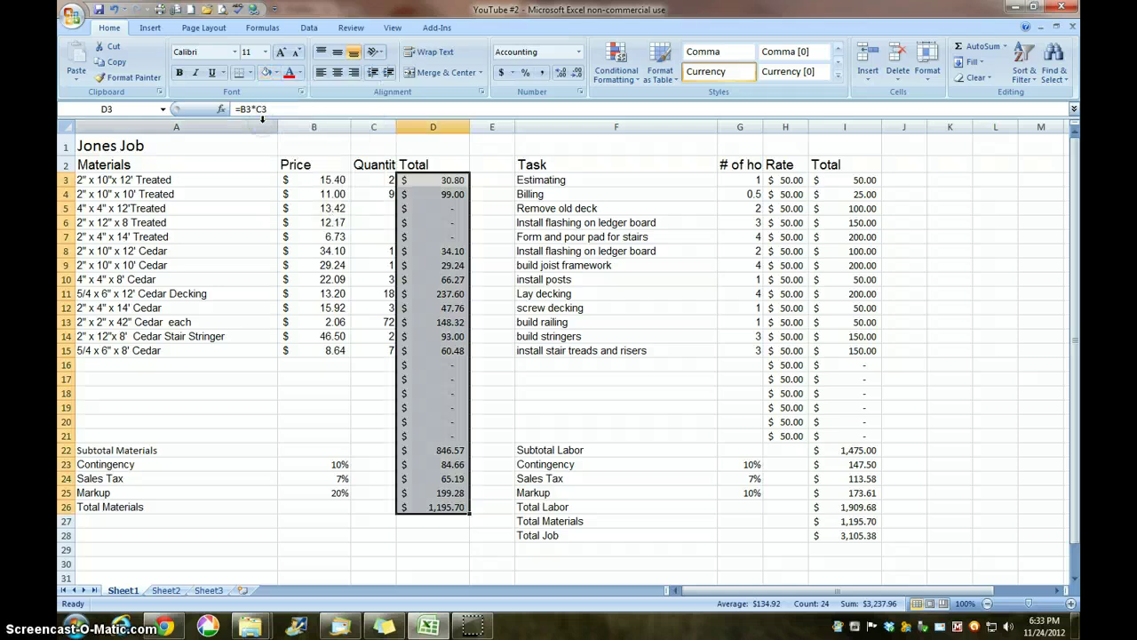
# Step: Apply the same light grey fill to the labor Total column I3:I28
pyautogui.moveTo(848, 182); pyautogui.dragTo(855, 537)
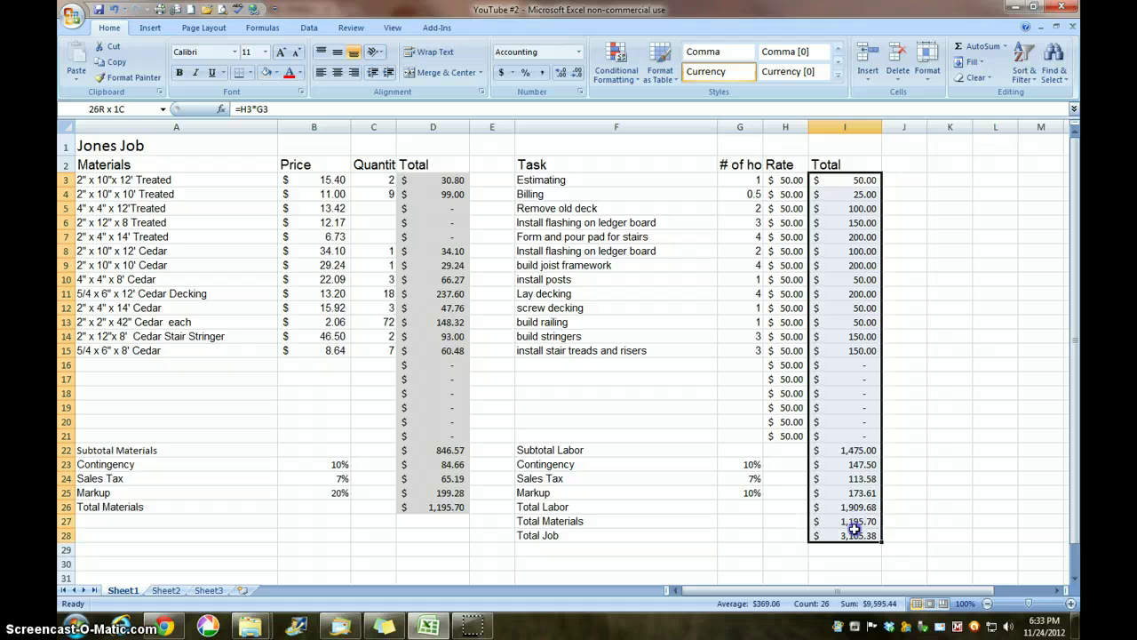
pyautogui.click(265, 73)
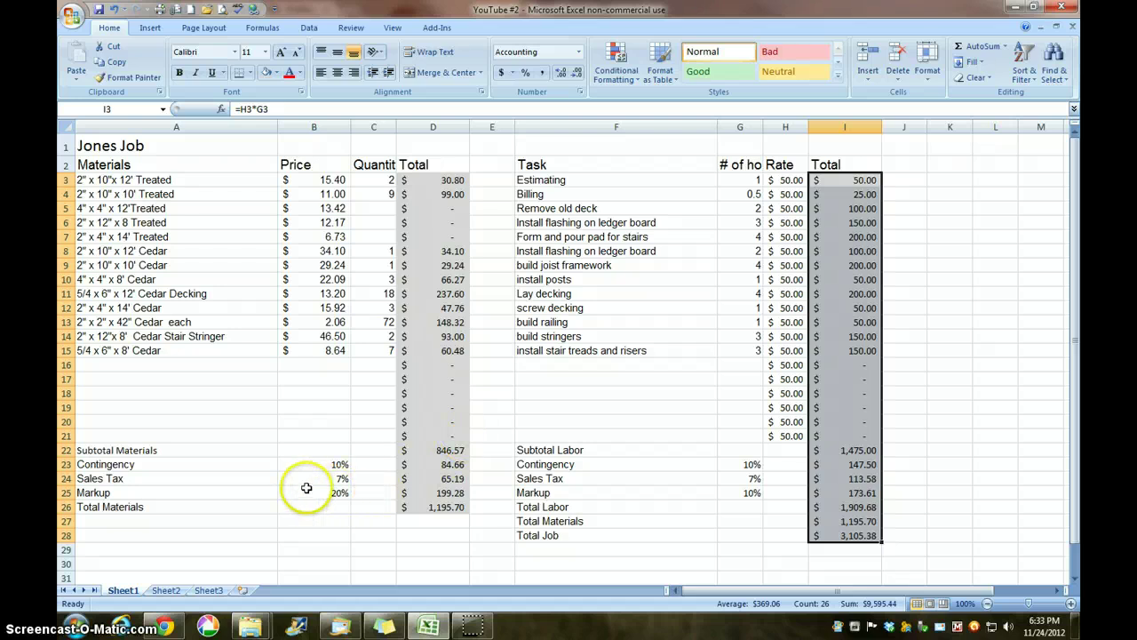
pyautogui.click(270, 411)
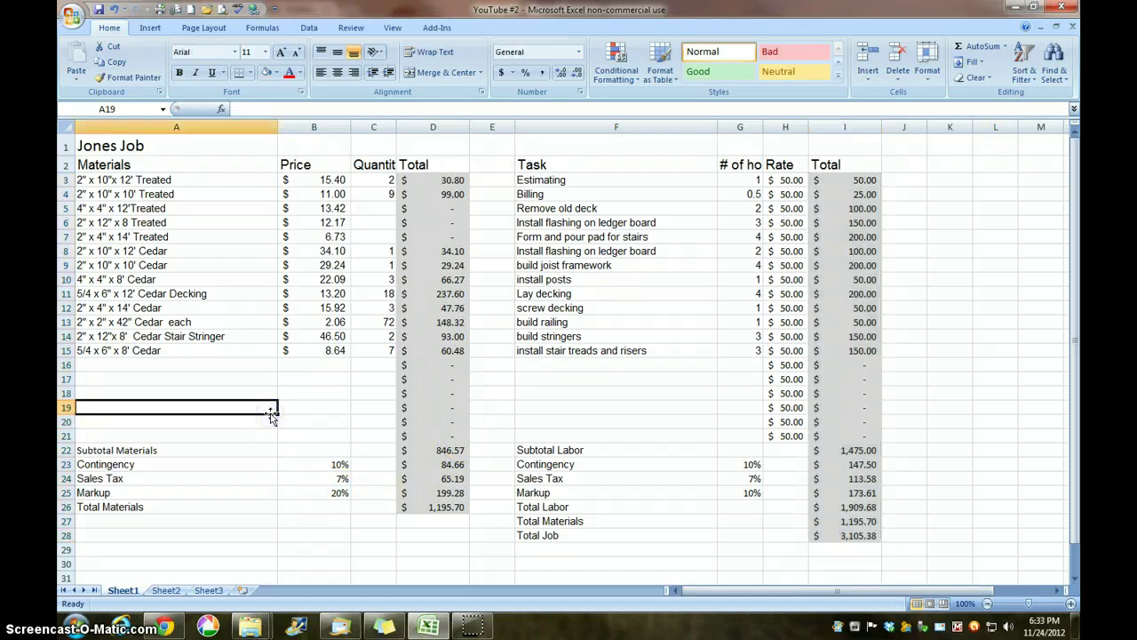
# Step: Keep both tables' contents from row 3 down at 11 pt font
pyautogui.click(119, 507)
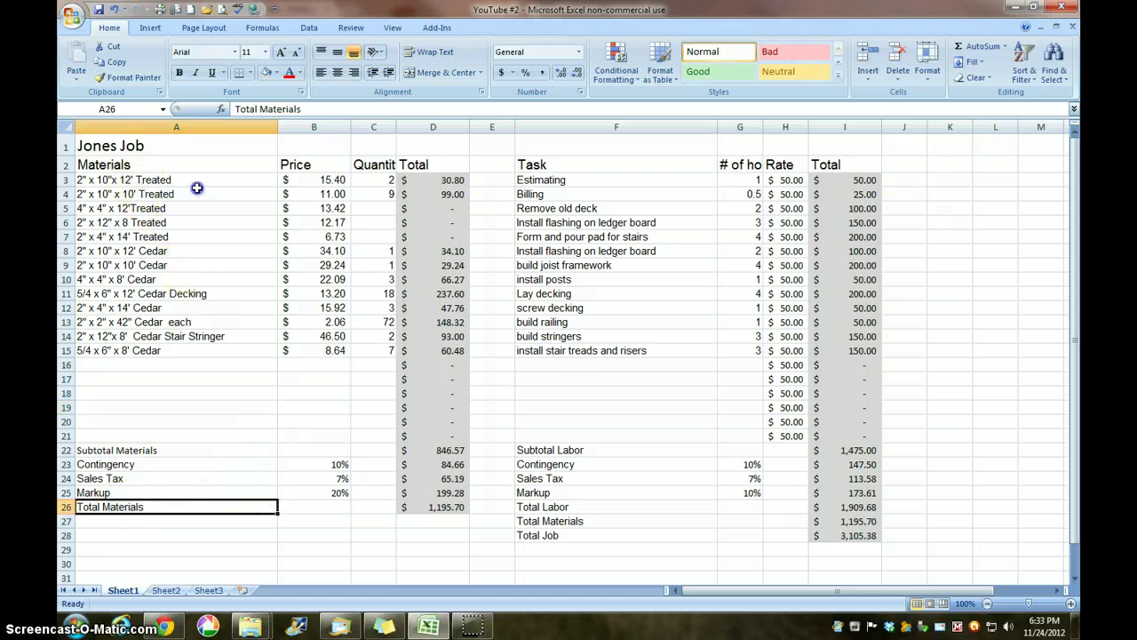
pyautogui.moveTo(198, 183); pyautogui.dragTo(847, 569)
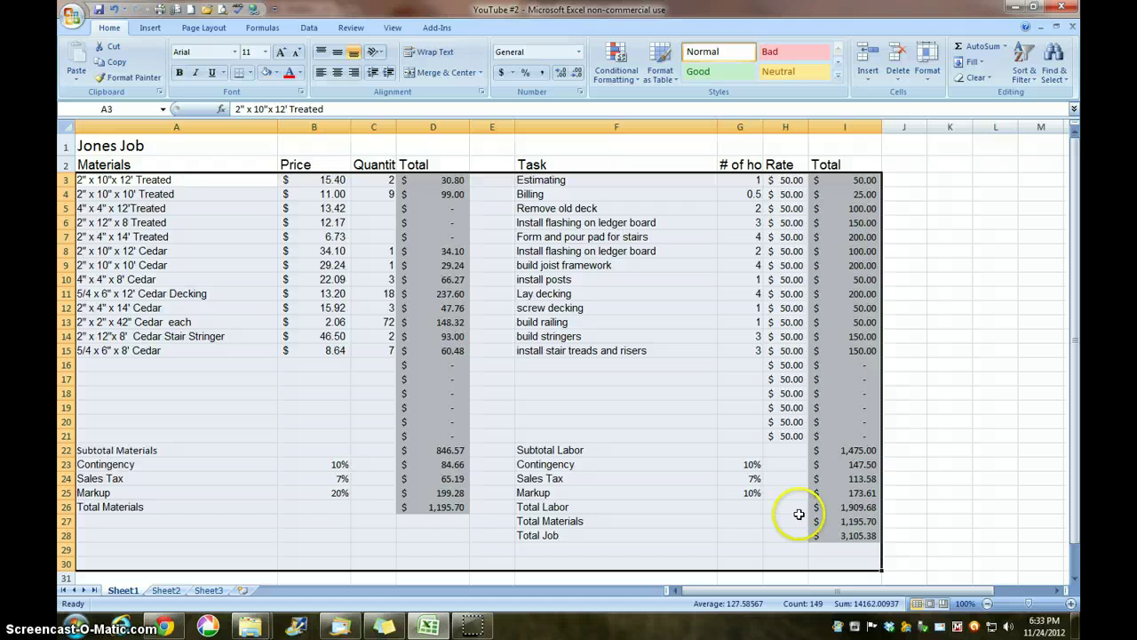
pyautogui.click(265, 53)
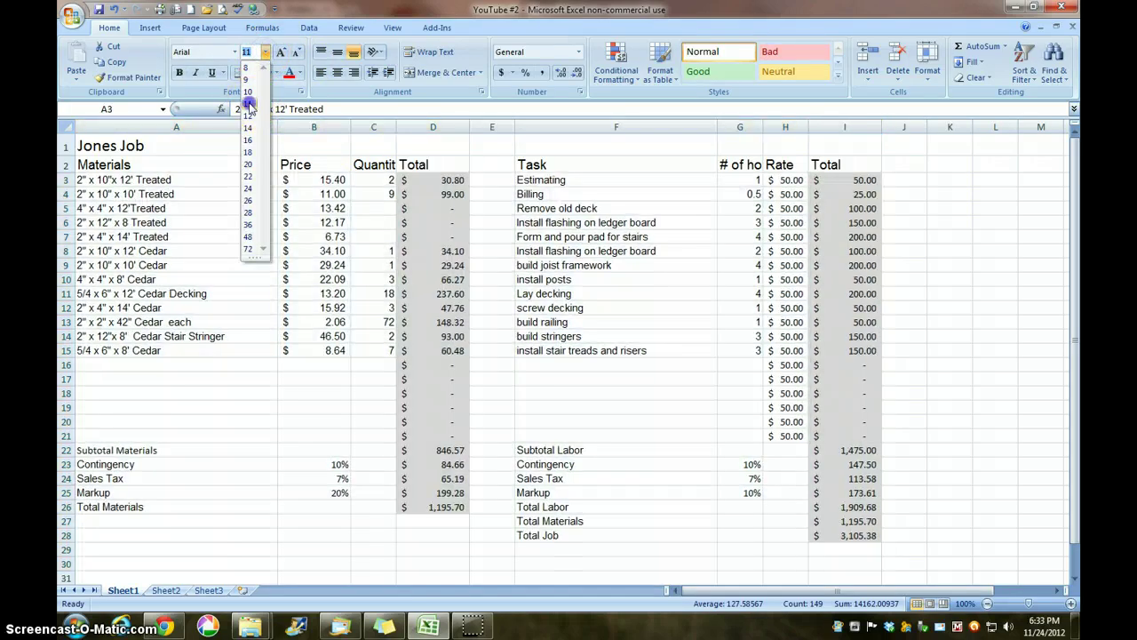
pyautogui.click(250, 106)
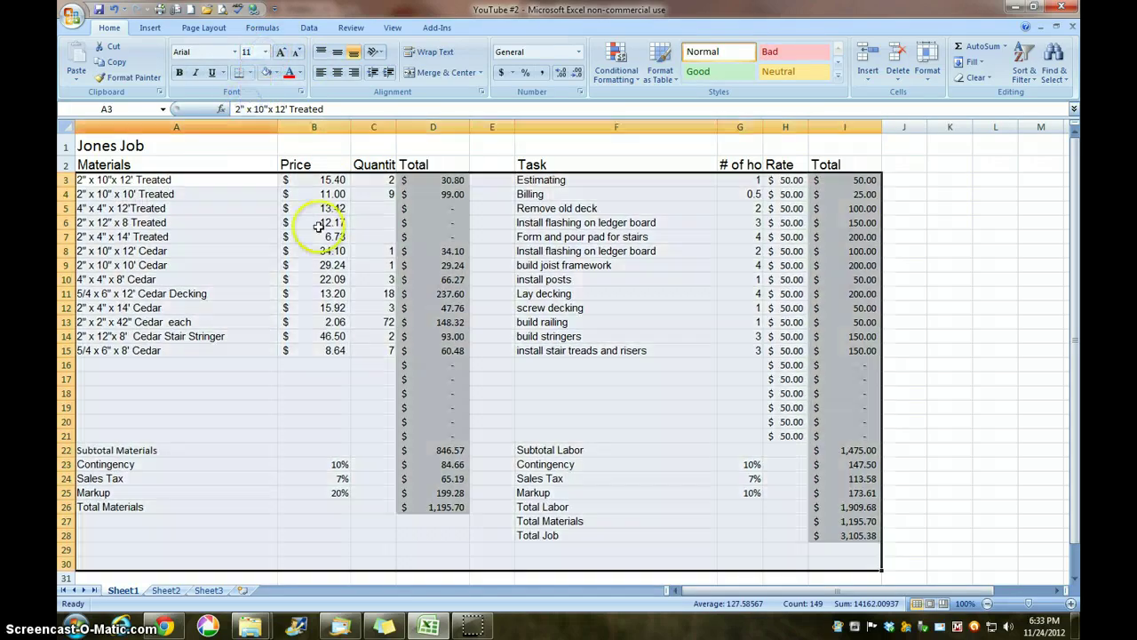
pyautogui.click(180, 519)
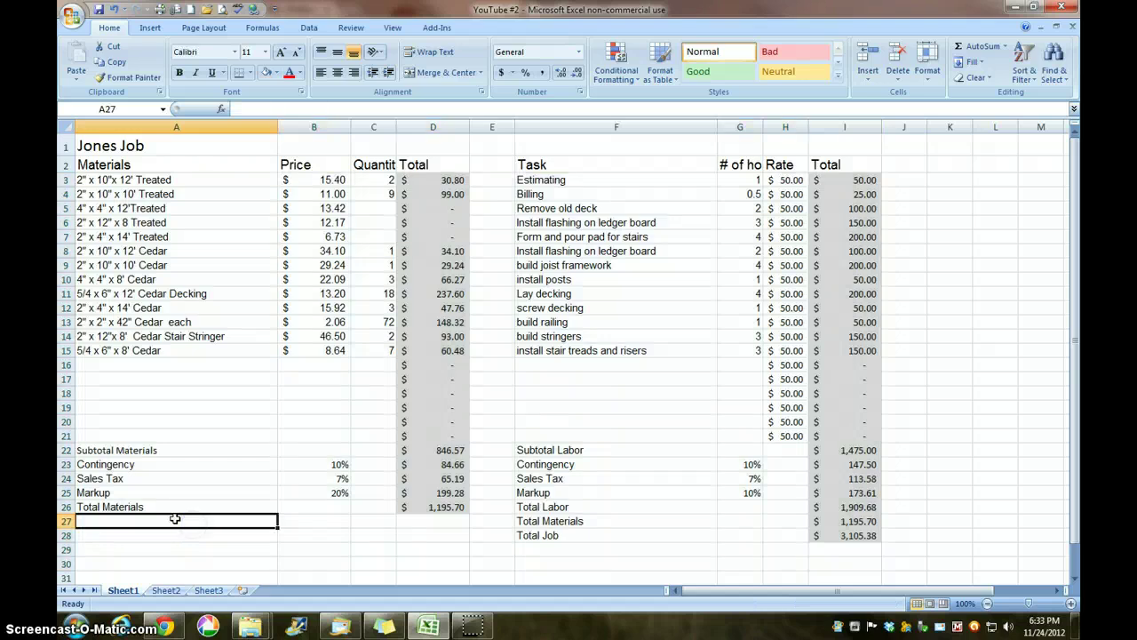
# Step: Enlarge the Total Materials row A26:D26 to 14 pt
pyautogui.moveTo(147, 504); pyautogui.dragTo(416, 513)
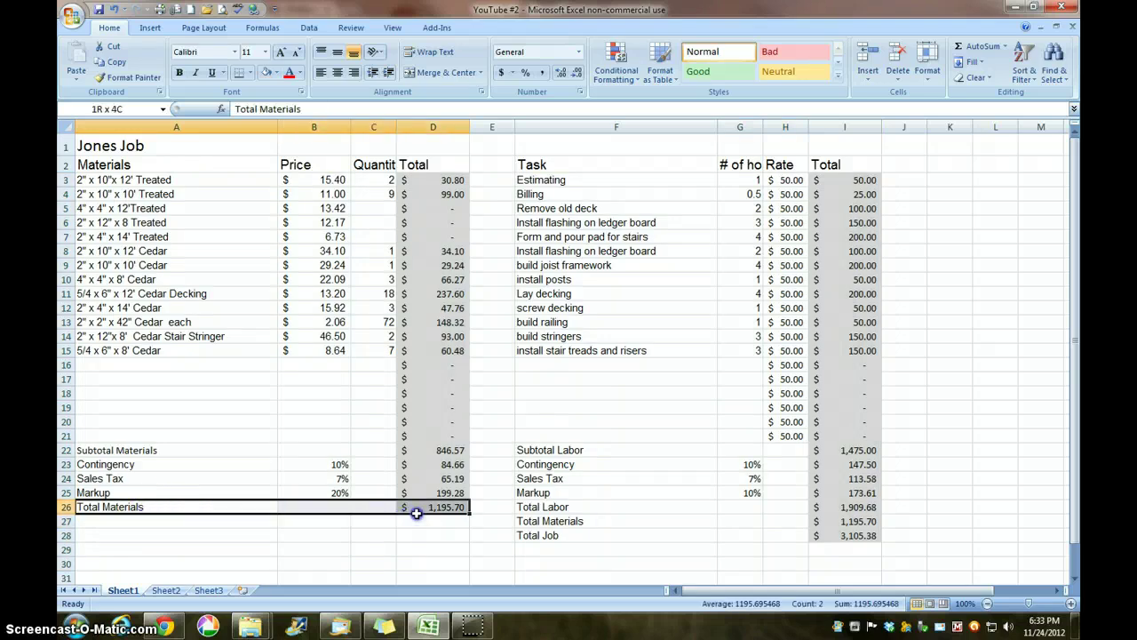
pyautogui.click(280, 54)
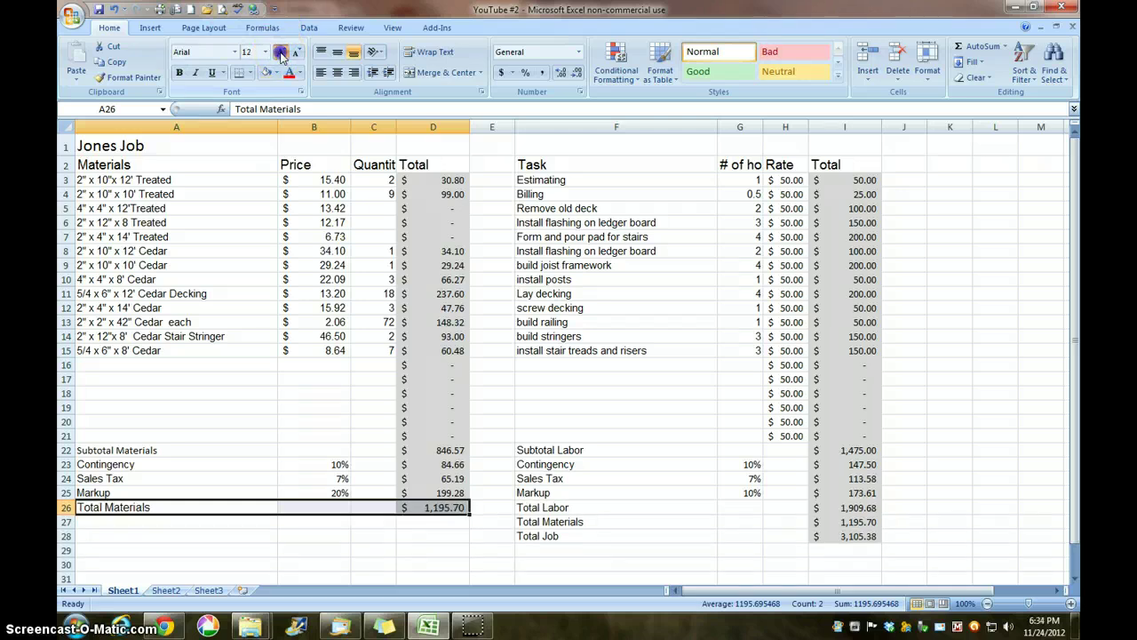
pyautogui.click(280, 53)
# Step: Enlarge the Total Labor, Total Materials and Total Job rows F26:I28 to 14 pt
pyautogui.moveTo(537, 510); pyautogui.dragTo(871, 545)
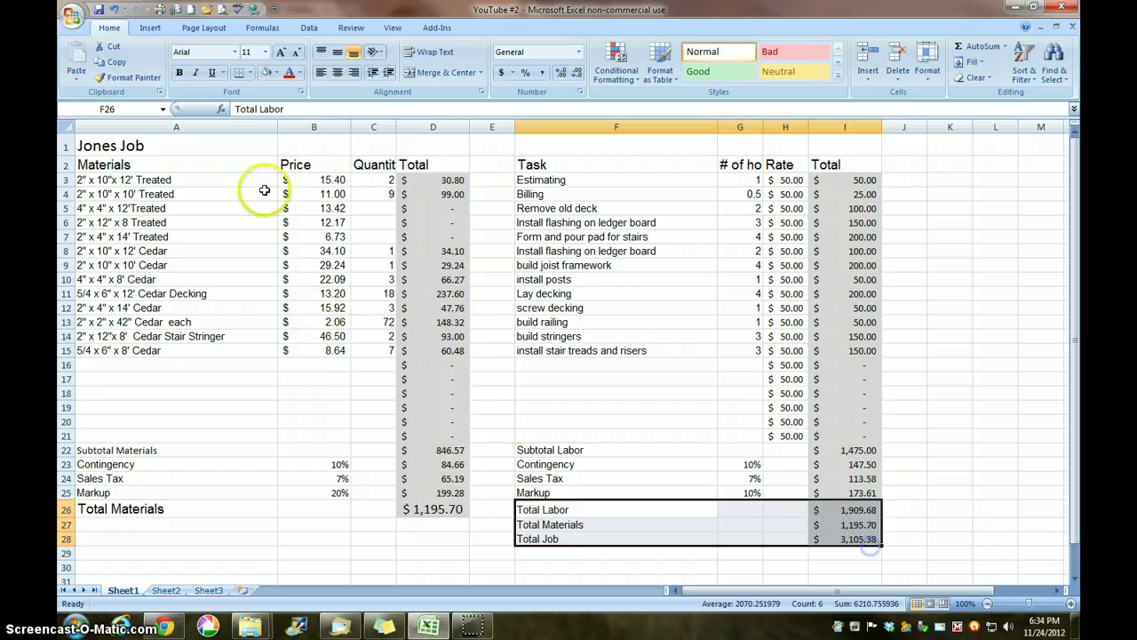
pyautogui.click(280, 53)
pyautogui.click(280, 53)
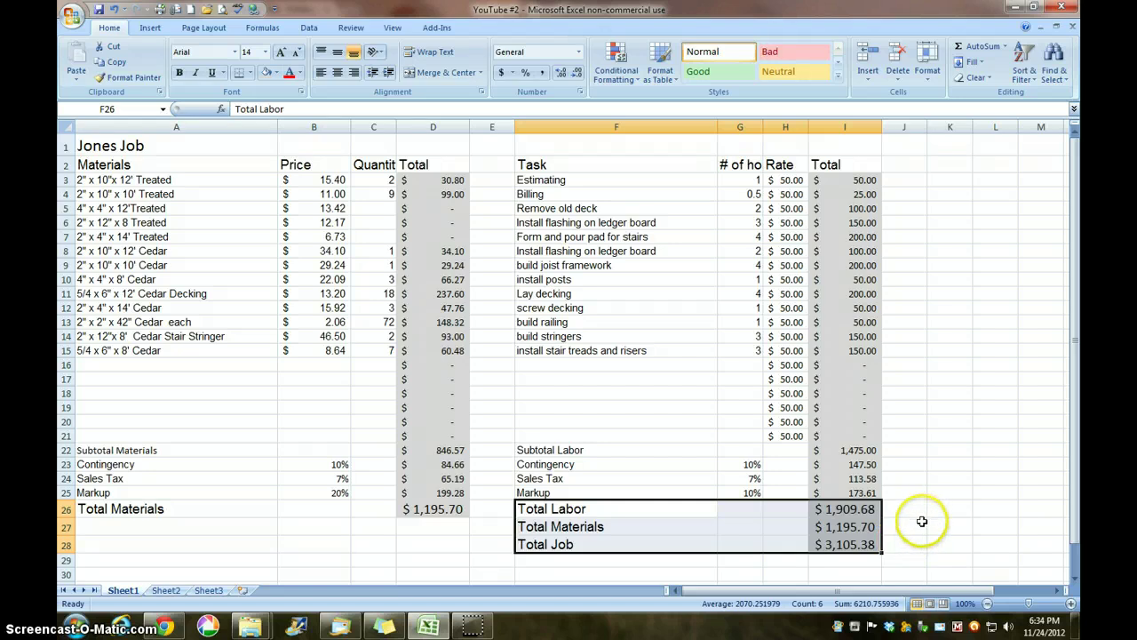
pyautogui.moveTo(867, 544); pyautogui.dragTo(662, 544)
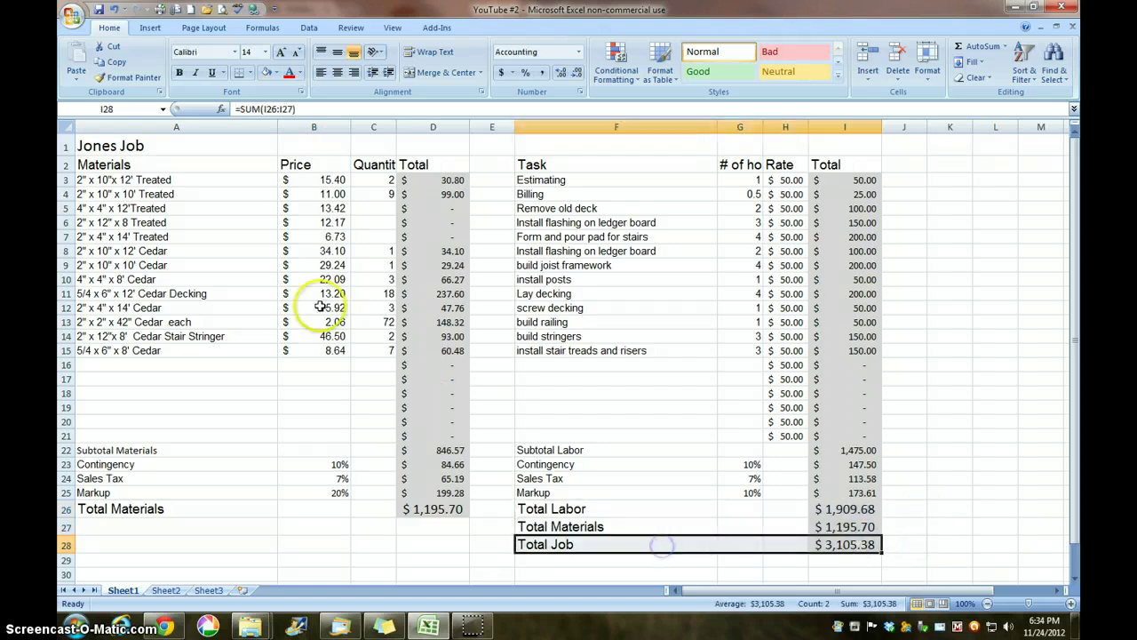